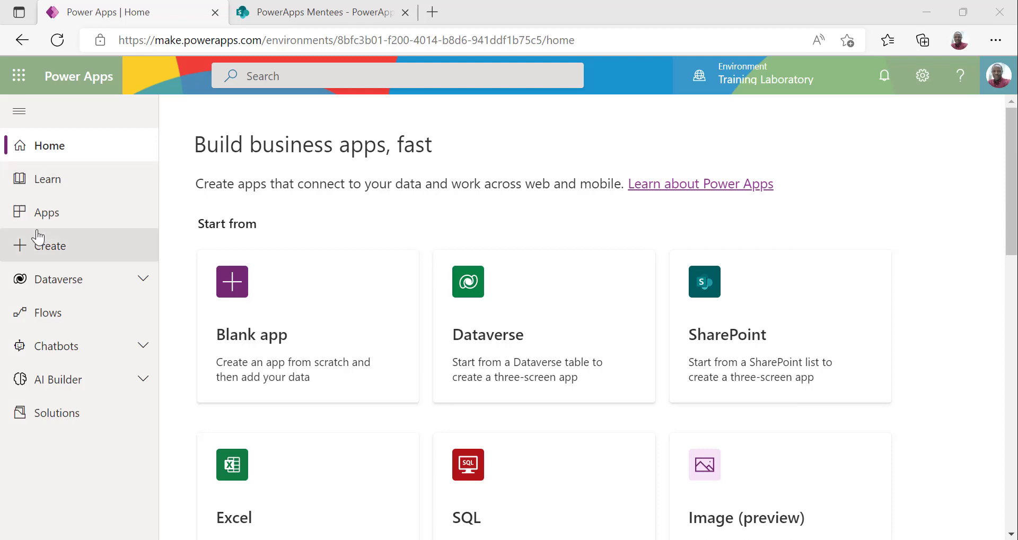
# From the Apps page, start a new blank Canvas app and get ready to name it
pyautogui.click(80, 220)
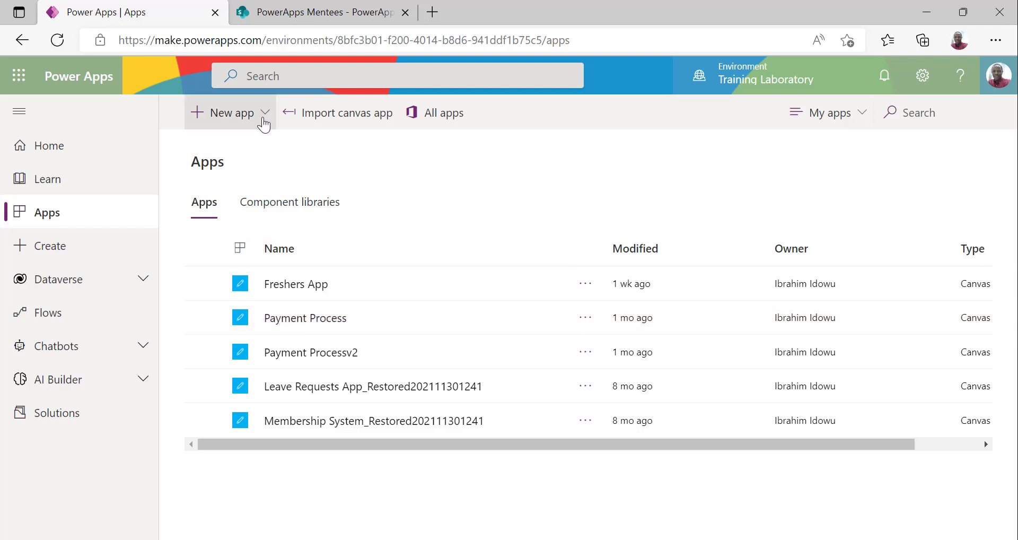
pyautogui.click(264, 113)
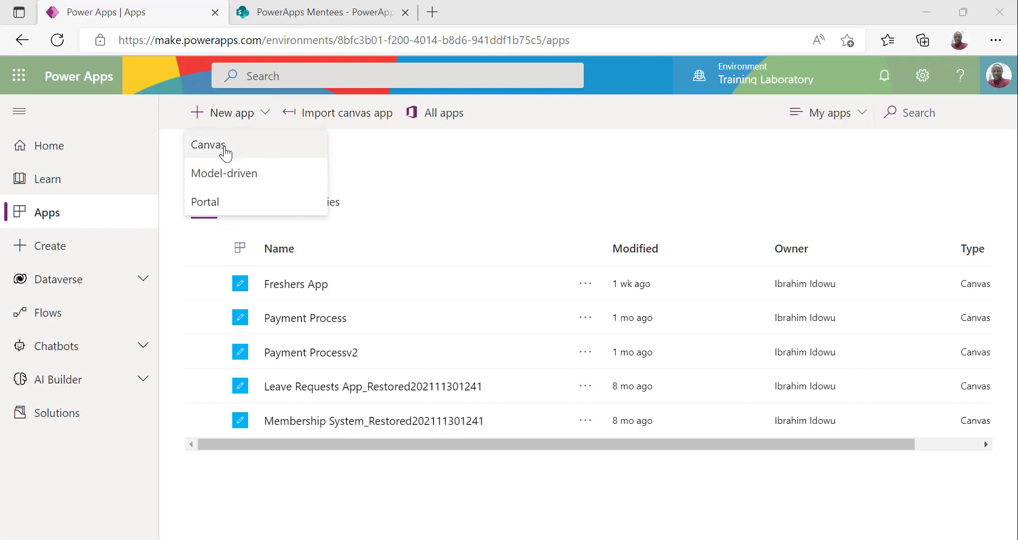
pyautogui.click(294, 155)
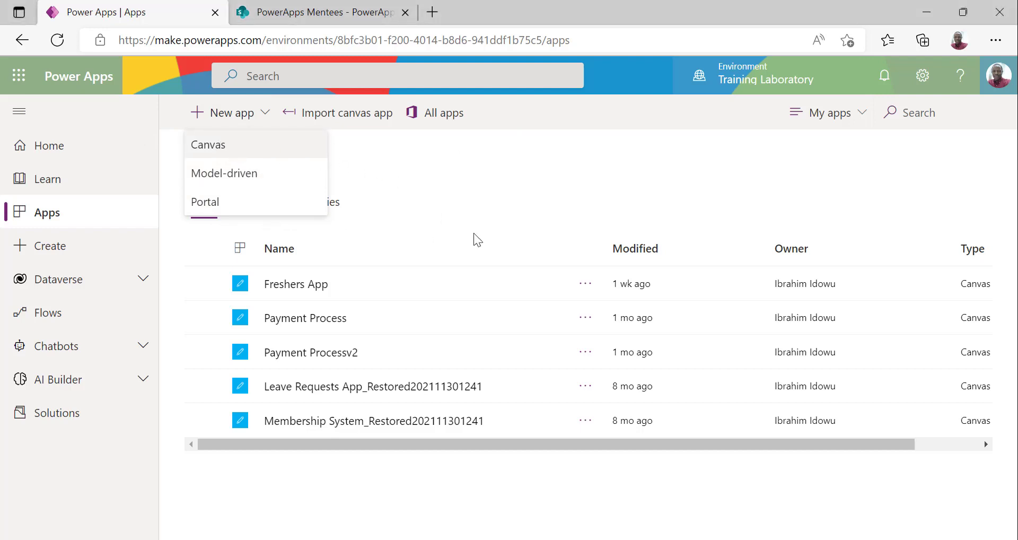
pyautogui.click(568, 166)
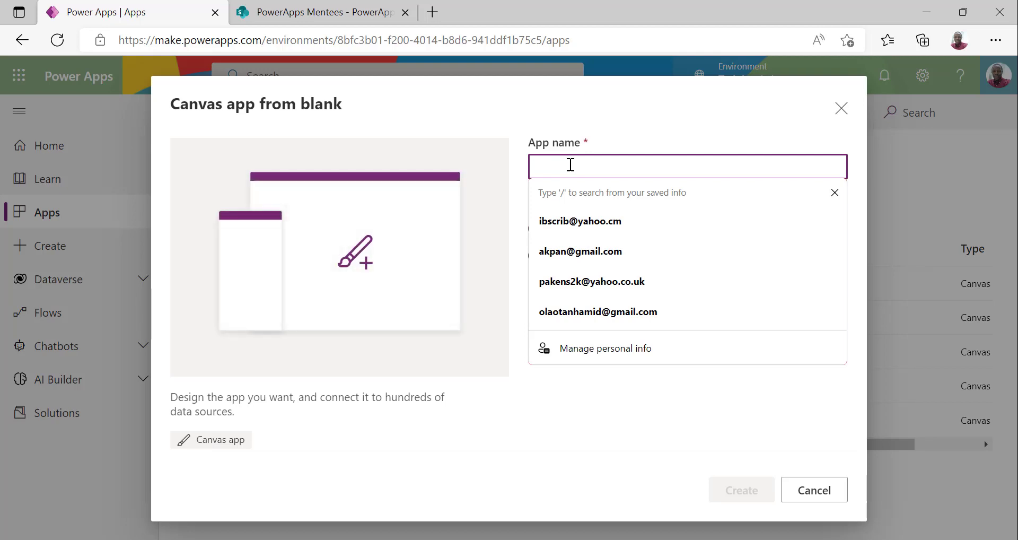
# Create a Phone-format blank canvas app named 'PowerAppps EOI v2'
pyautogui.write('F')
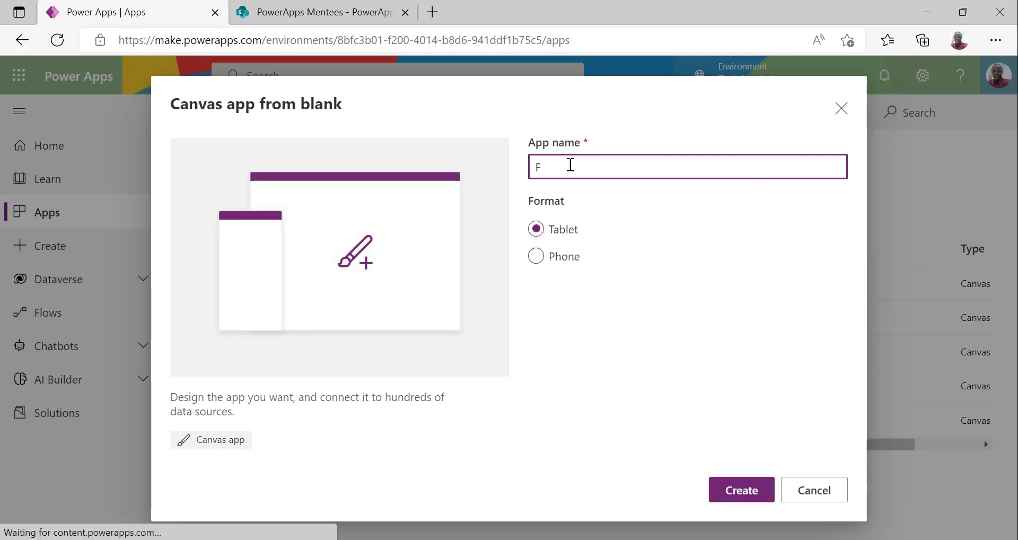
pyautogui.press('BackSpace')
pyautogui.write('PowerAppps ')
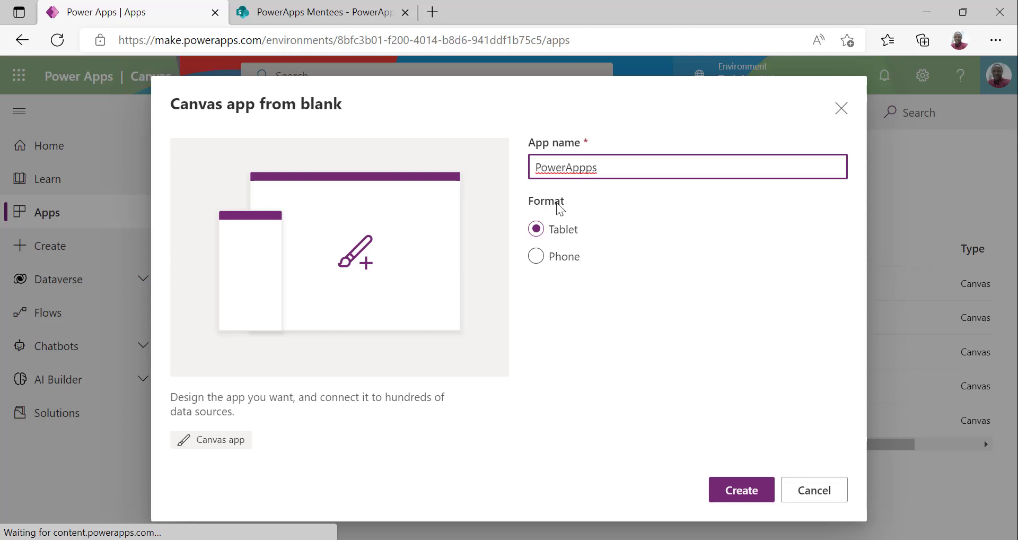
pyautogui.write('EOI v2')
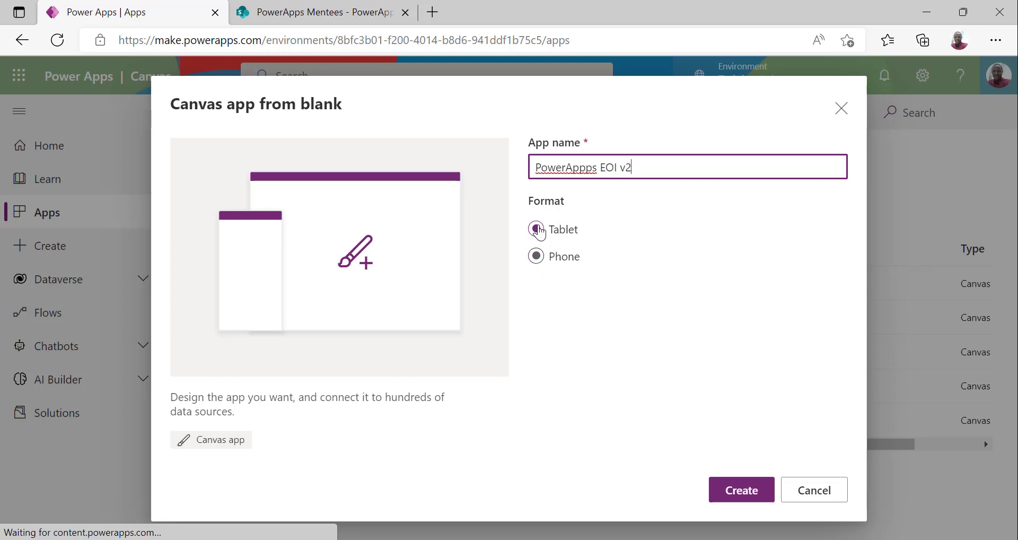
pyautogui.click(536, 259)
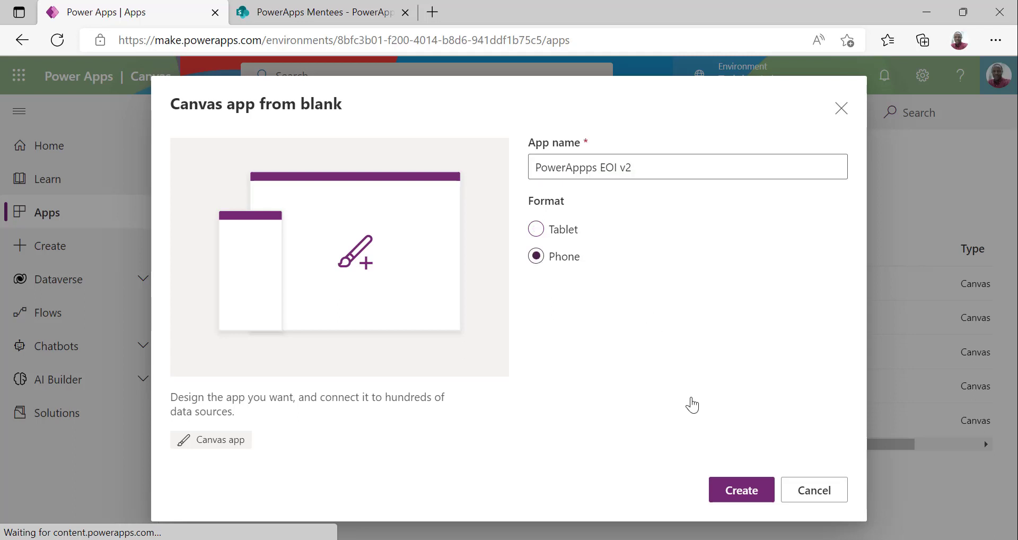
pyautogui.click(737, 491)
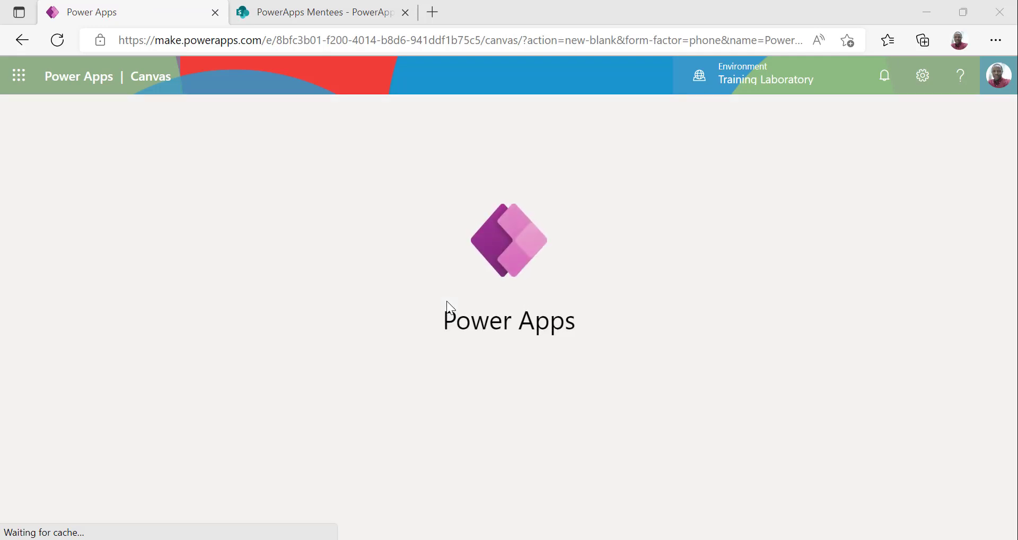
# On the PowerApps EOI SharePoint list, try Integrate > Power Apps > Create an app, cancel, and return to Studio
pyautogui.click(330, 16)
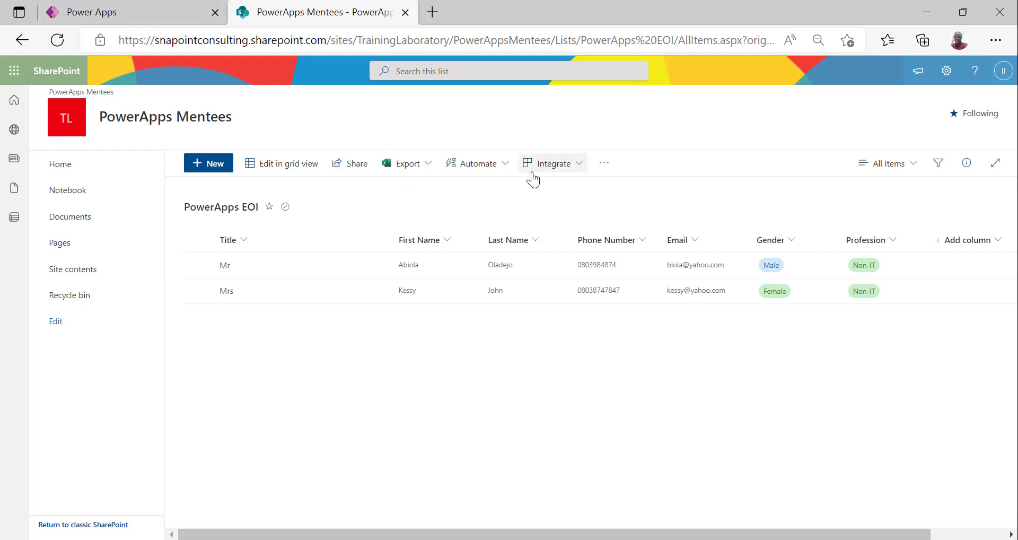
pyautogui.click(577, 169)
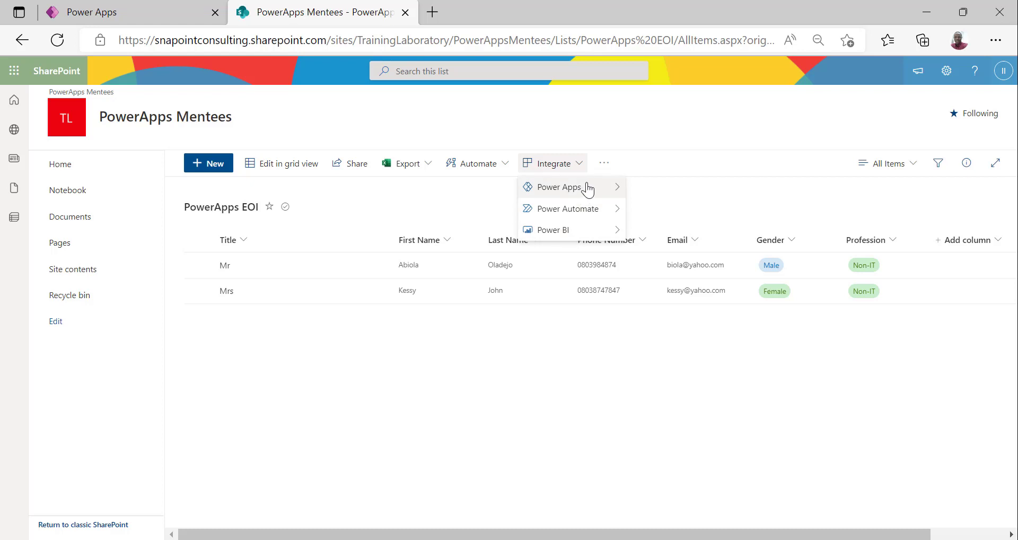
pyautogui.moveTo(583, 188)
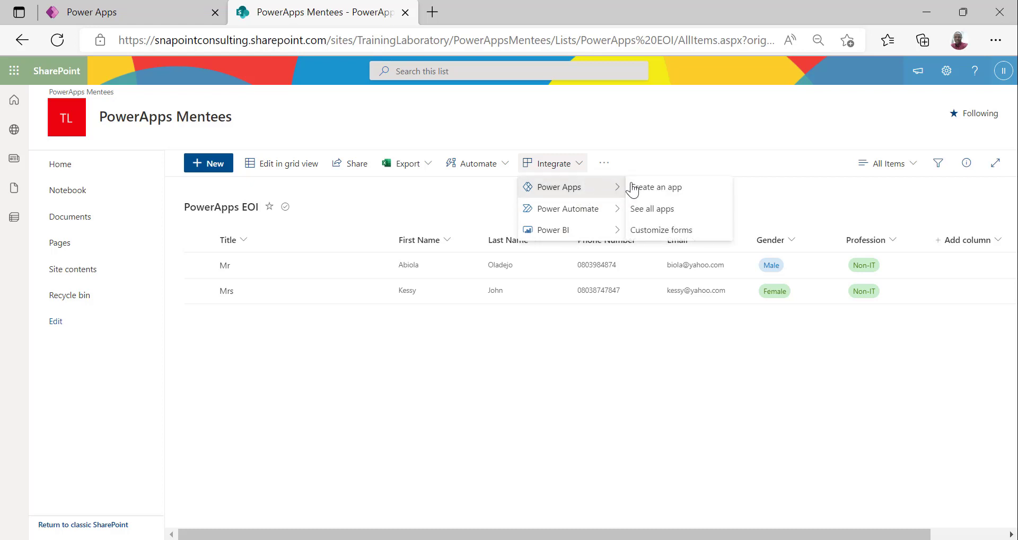
pyautogui.click(729, 194)
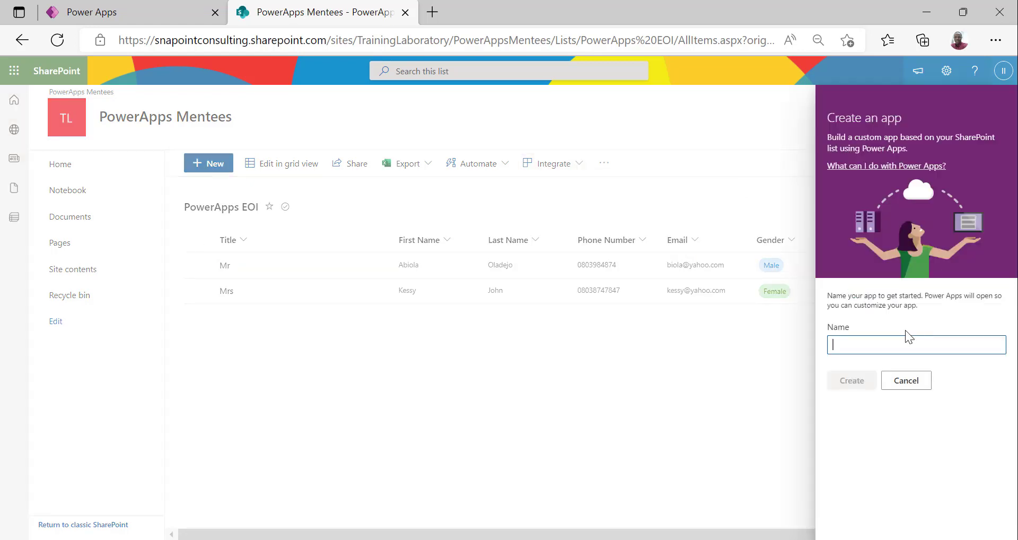
pyautogui.click(905, 380)
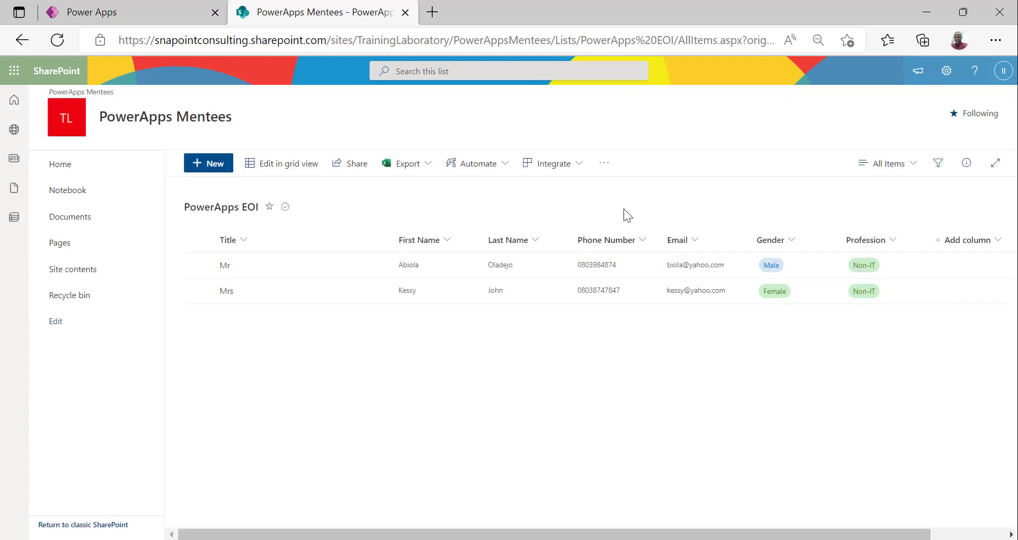
pyautogui.click(145, 8)
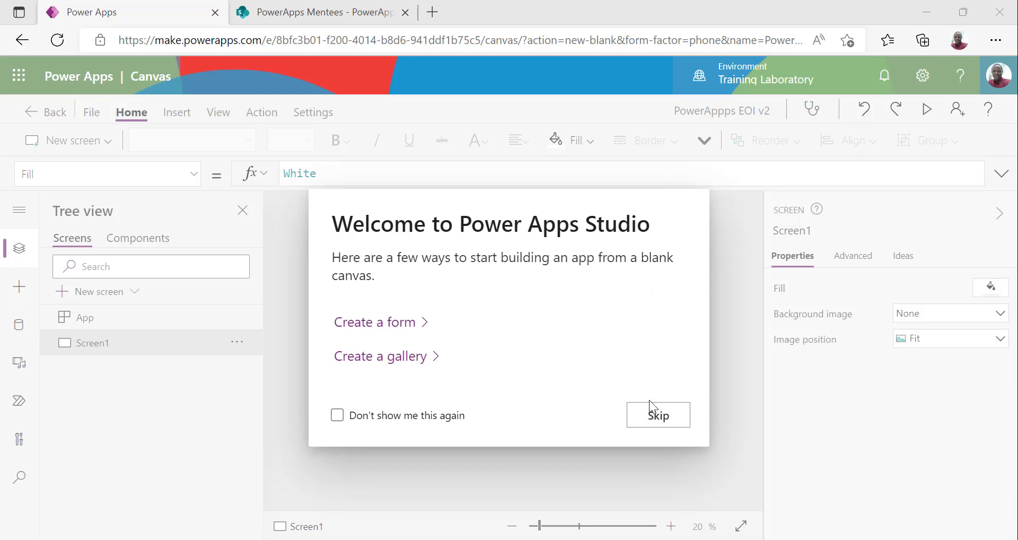
# Skip the welcome dialog and rename Screen1 to 'Welcome Screen'
pyautogui.click(655, 416)
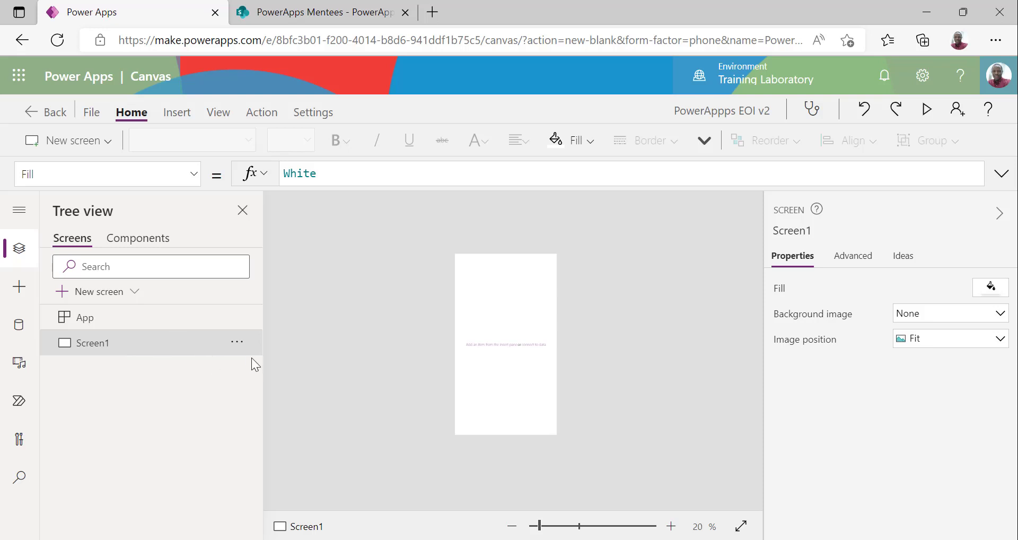
pyautogui.click(237, 342)
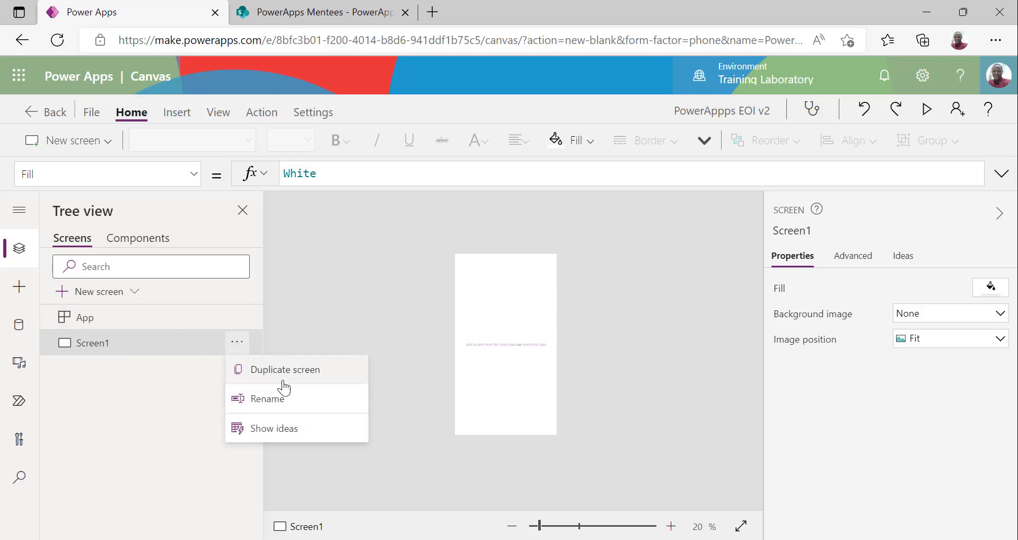
pyautogui.click(285, 403)
pyautogui.write('Welc')
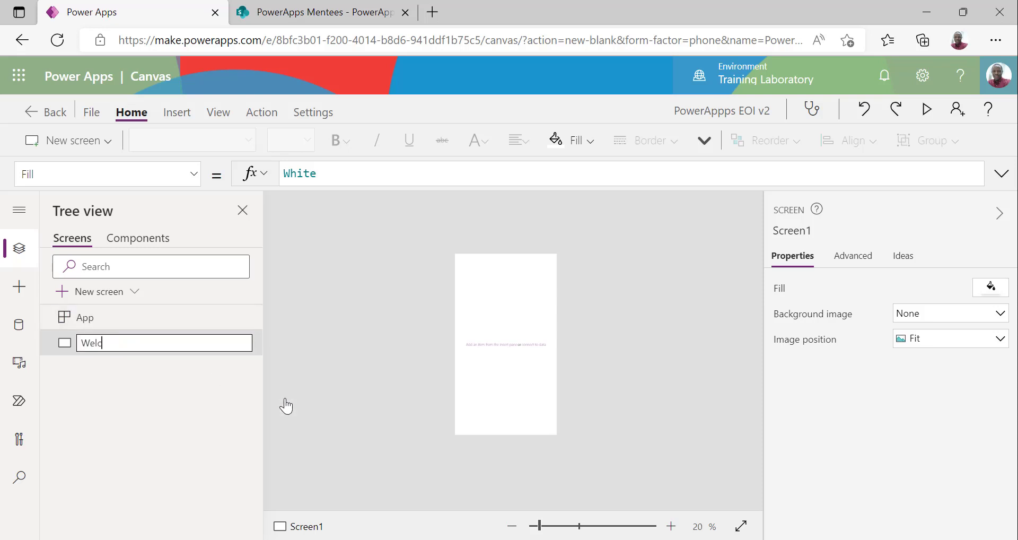
pyautogui.write('ome Screen')
pyautogui.press('Return')
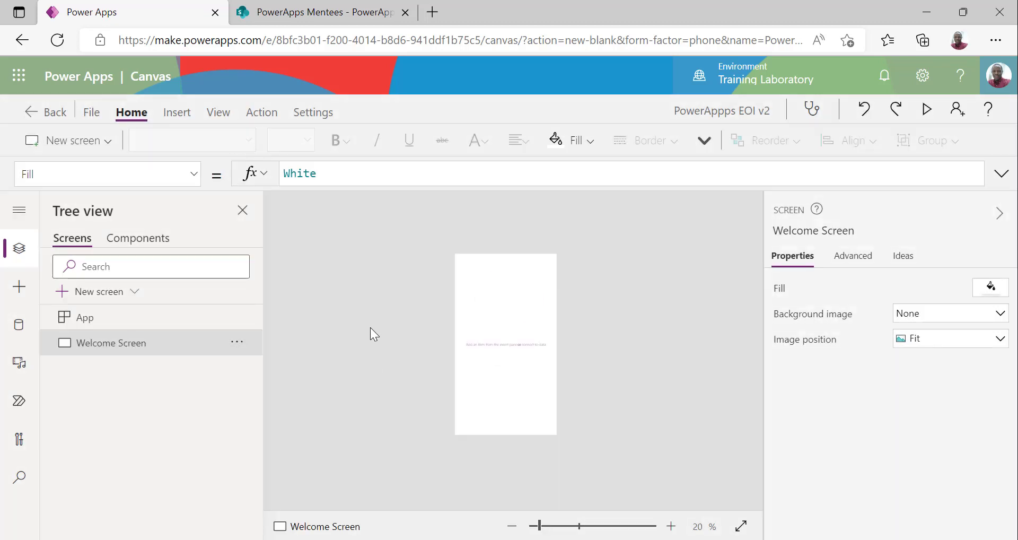
# Add a blank screen and rename it 'Request Screen'
pyautogui.click(110, 141)
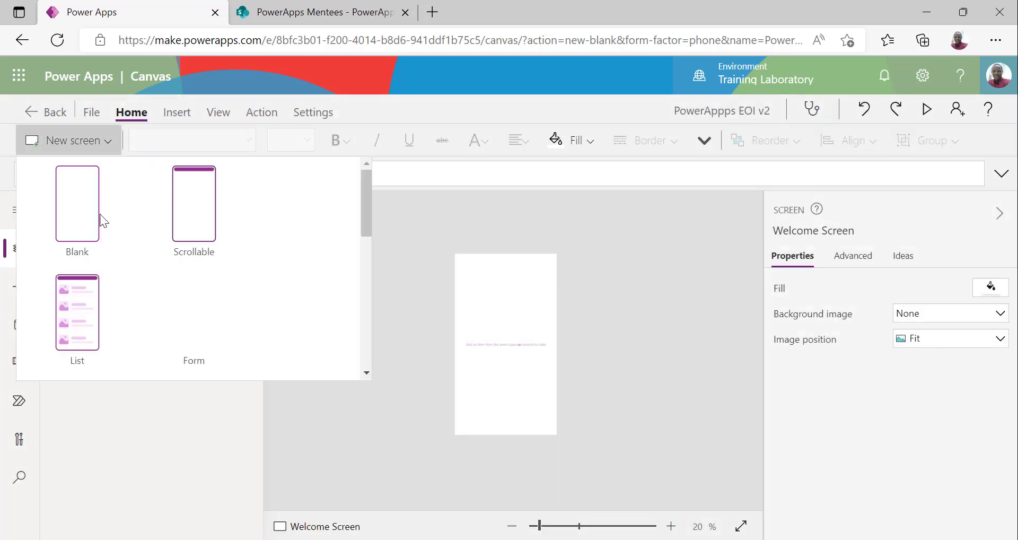
pyautogui.click(78, 212)
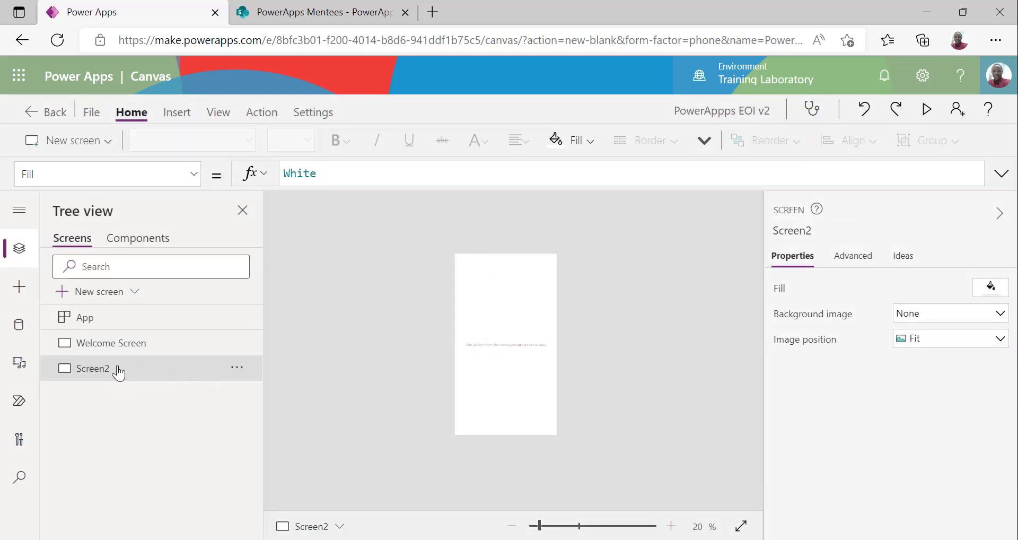
pyautogui.doubleClick(117, 370)
pyautogui.write('Reques')
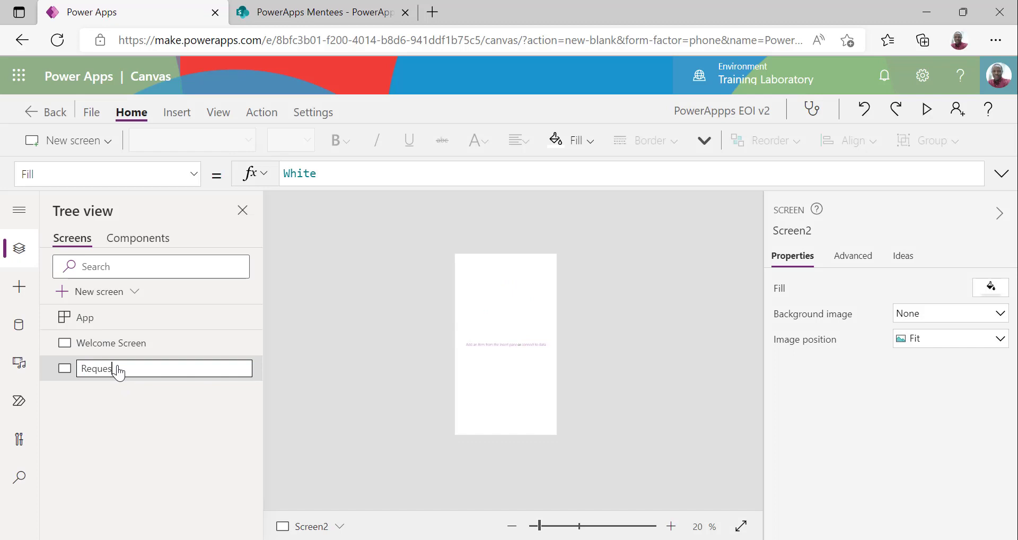
pyautogui.write('t Screen')
pyautogui.press('Return')
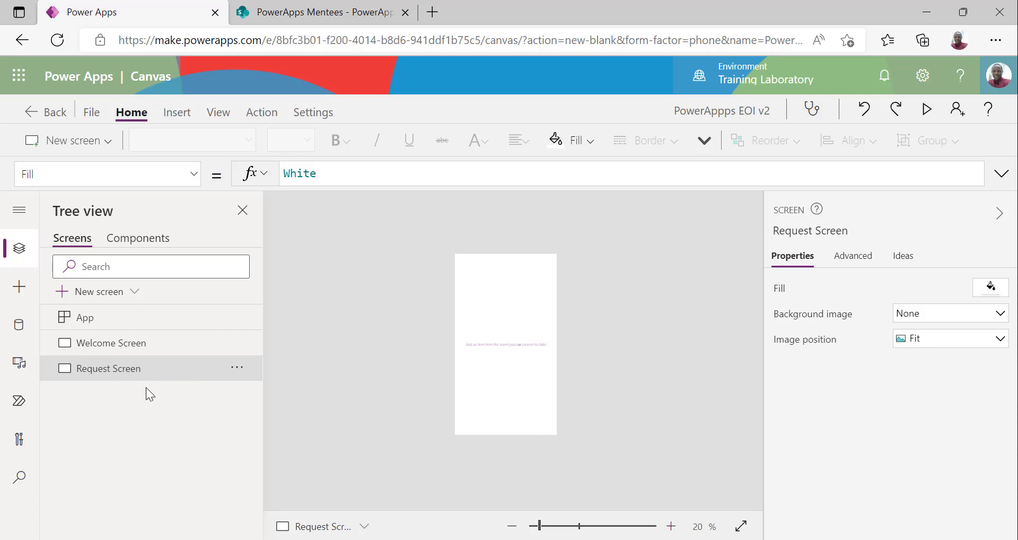
# Add a Success template screen named 'Success Screen', then return to the Welcome Screen
pyautogui.click(104, 141)
pyautogui.scroll(-4, 205, 315)
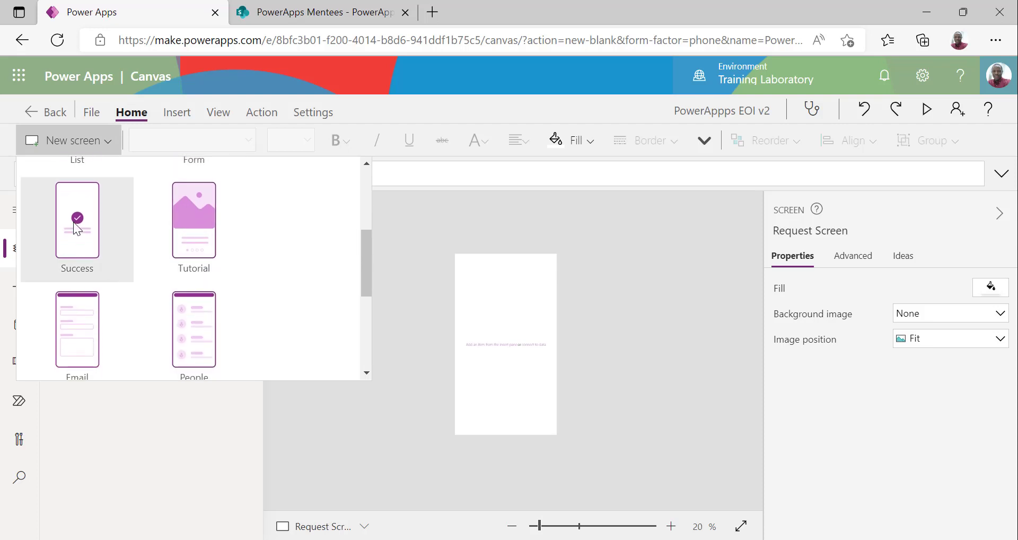
pyautogui.click(81, 229)
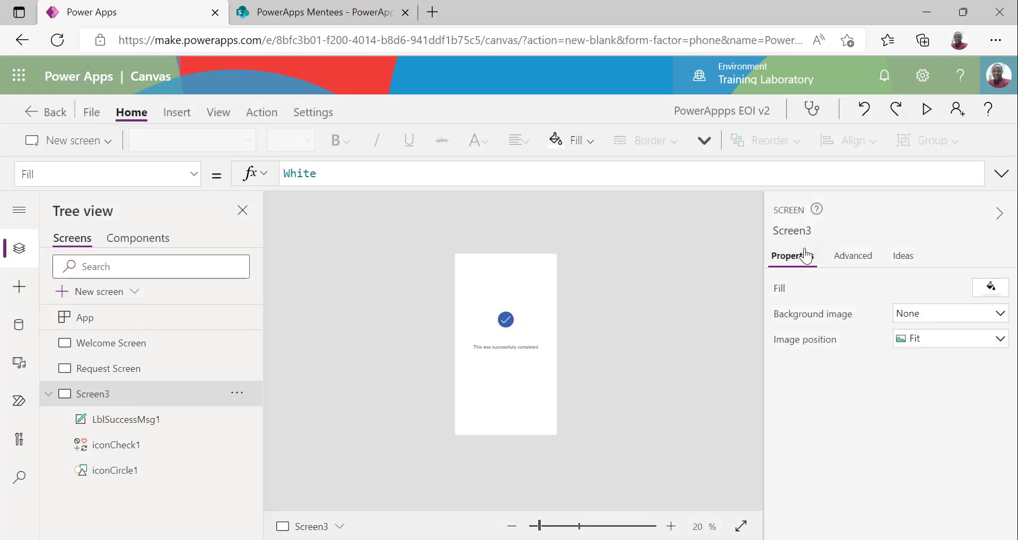
pyautogui.click(799, 231)
pyautogui.write('Success')
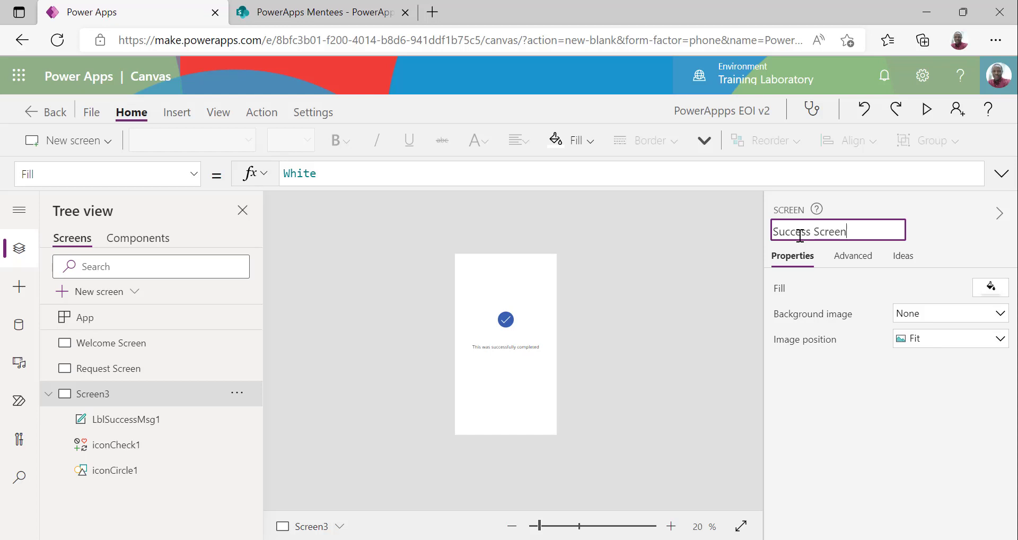
pyautogui.click(663, 276)
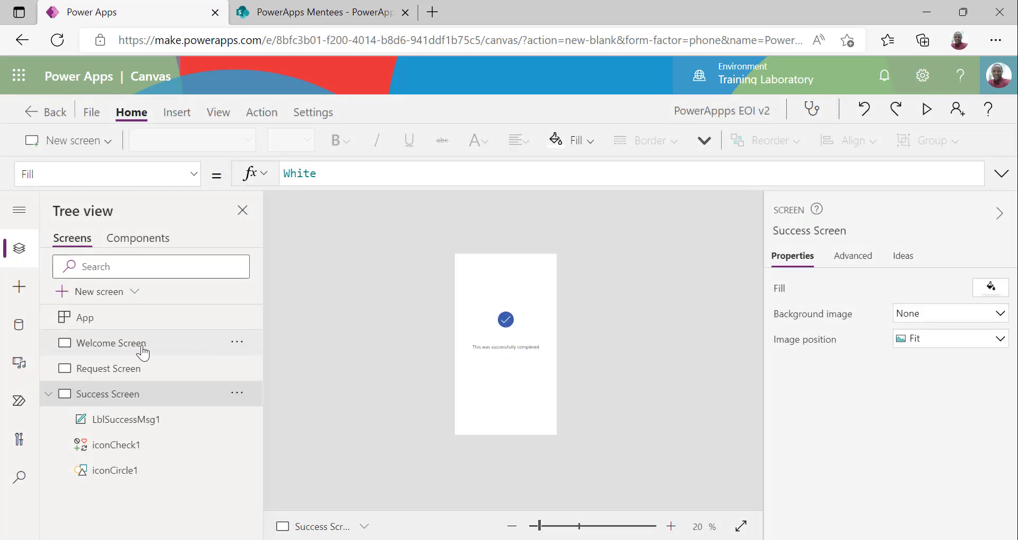
pyautogui.click(142, 347)
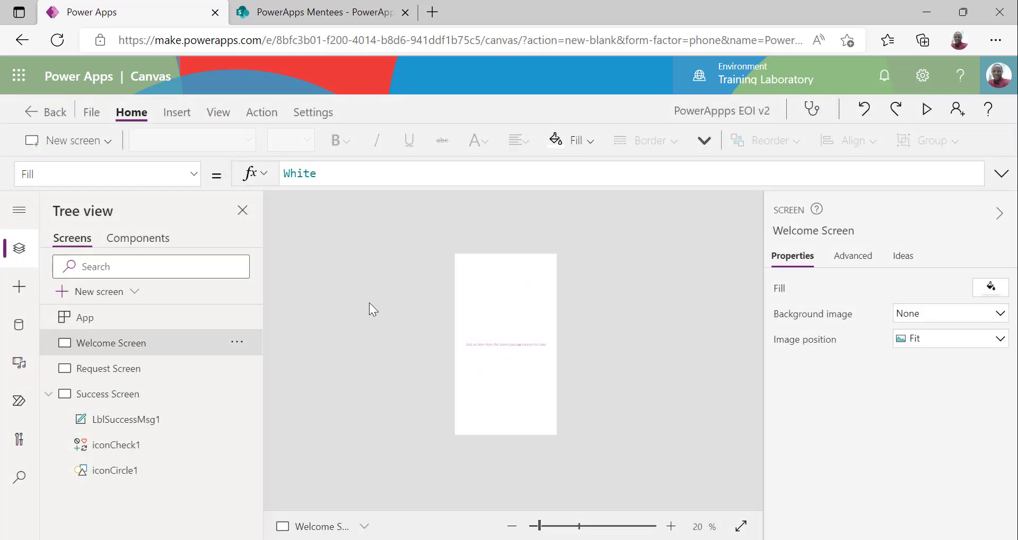
# Insert a label reading 'PowerApps EOI' and stretch it full-width at mid-screen
pyautogui.click(177, 116)
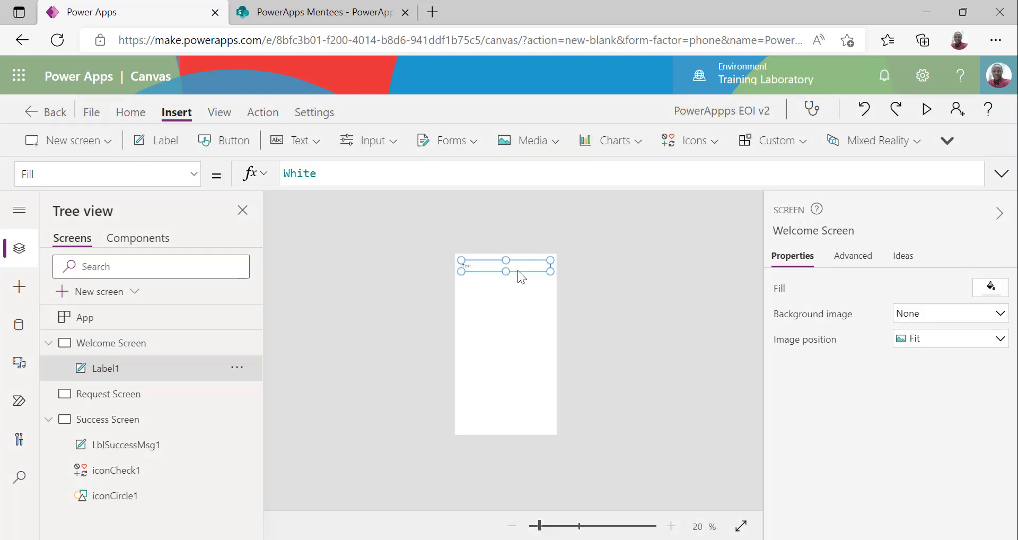
pyautogui.click(306, 177)
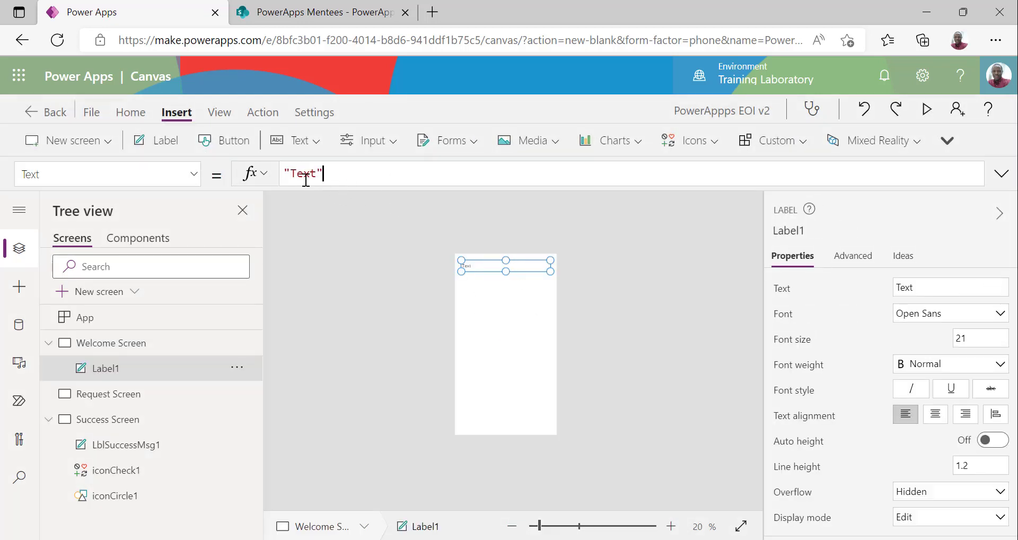
pyautogui.doubleClick(306, 177)
pyautogui.write('Power')
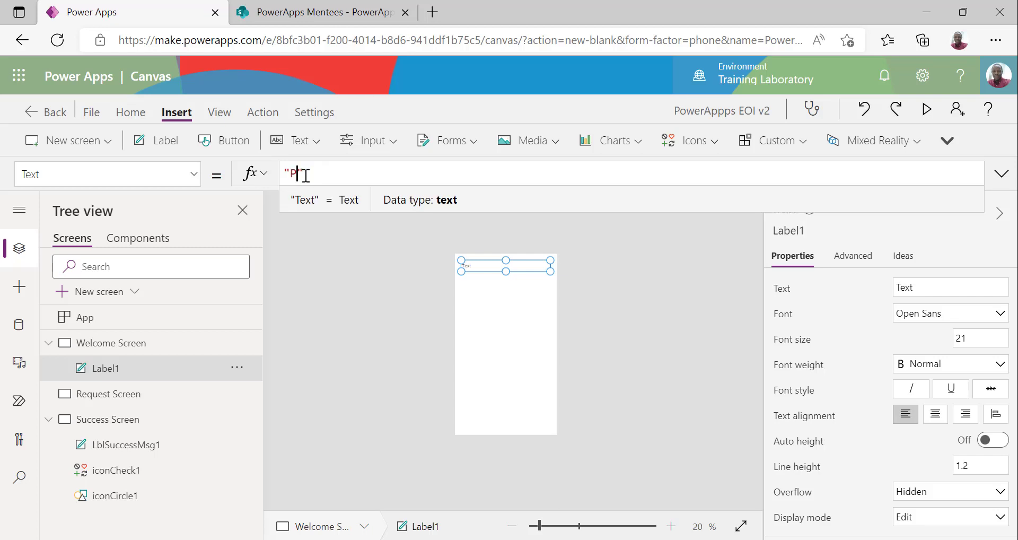
pyautogui.write('Apps EO')
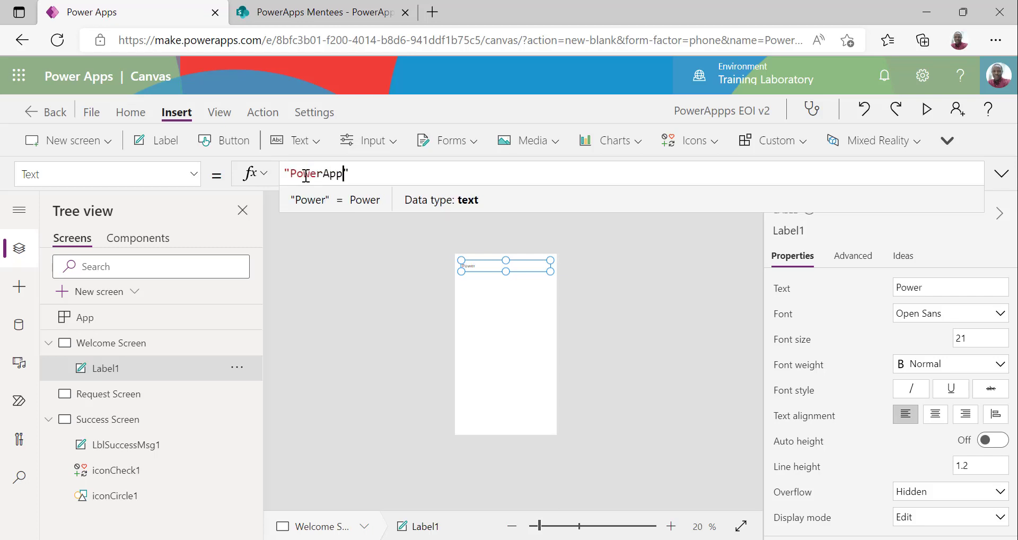
pyautogui.write('I')
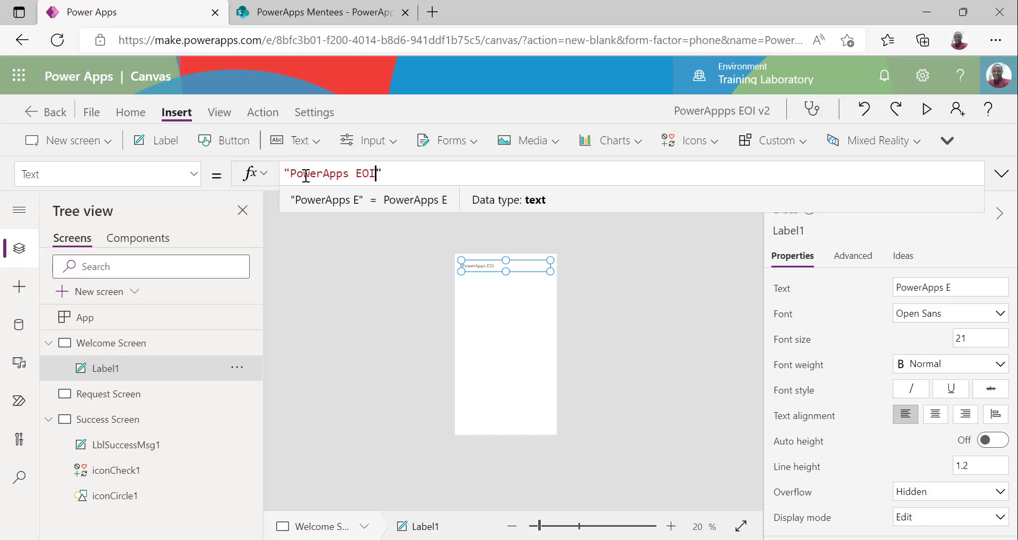
pyautogui.click(458, 347)
pyautogui.click(506, 266)
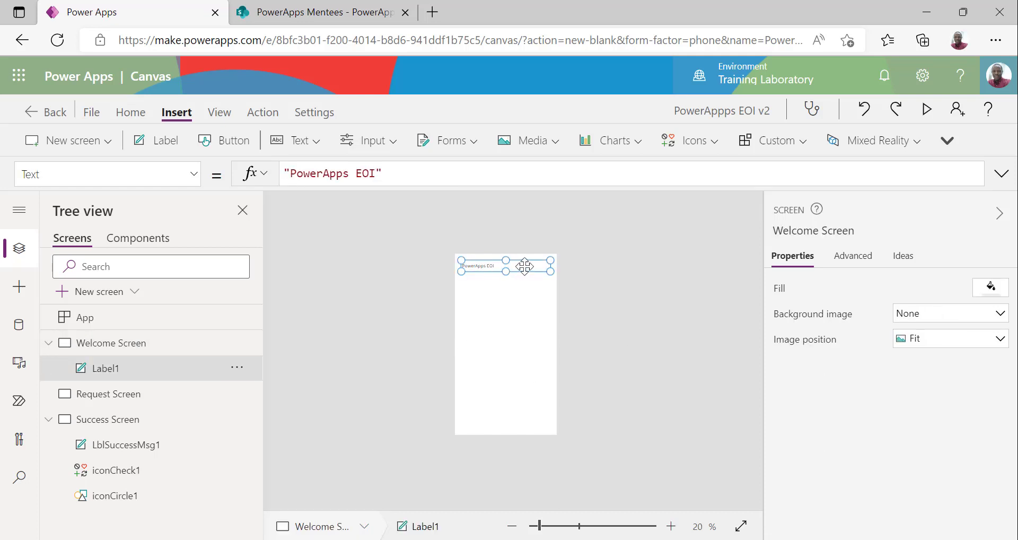
pyautogui.moveTo(521, 266); pyautogui.dragTo(549, 314)
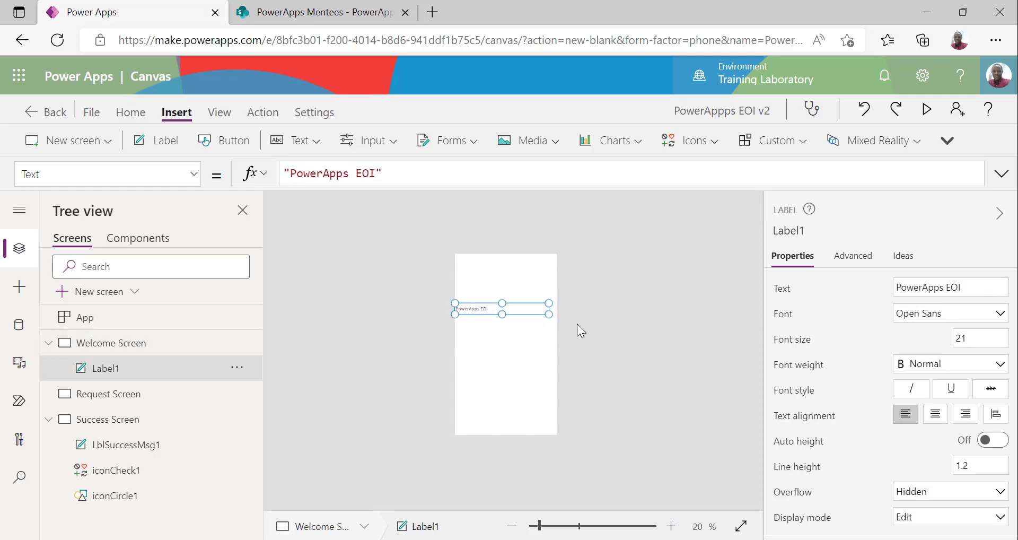
pyautogui.moveTo(597, 342); pyautogui.dragTo(599, 343)
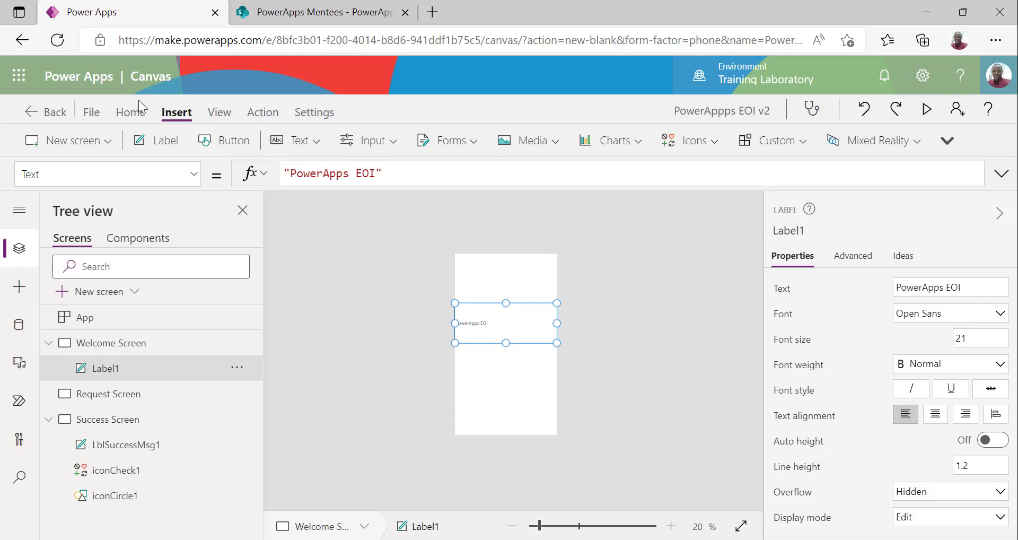
# Format the title with font size 32, centre alignment and bold weight
pyautogui.click(132, 113)
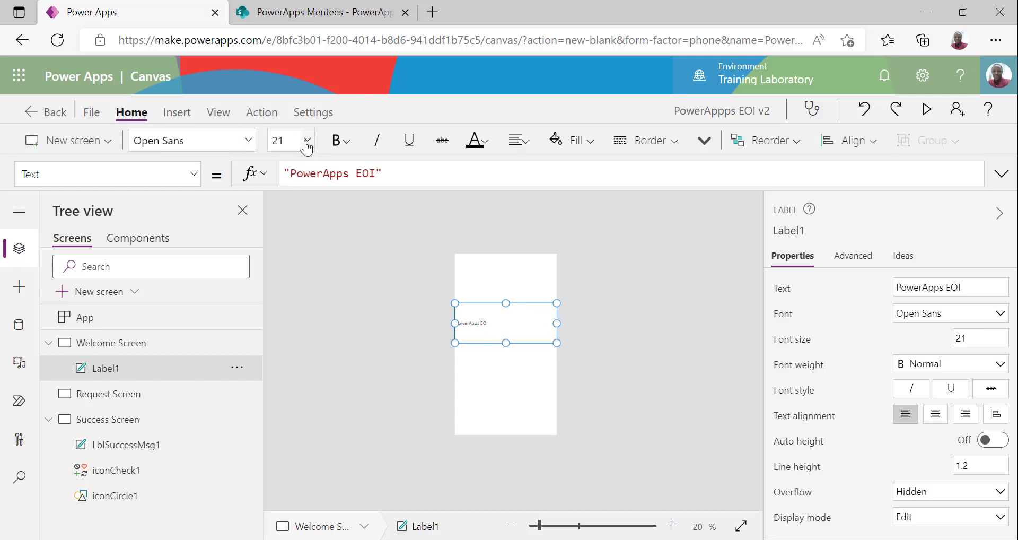
pyautogui.click(306, 140)
pyautogui.click(287, 387)
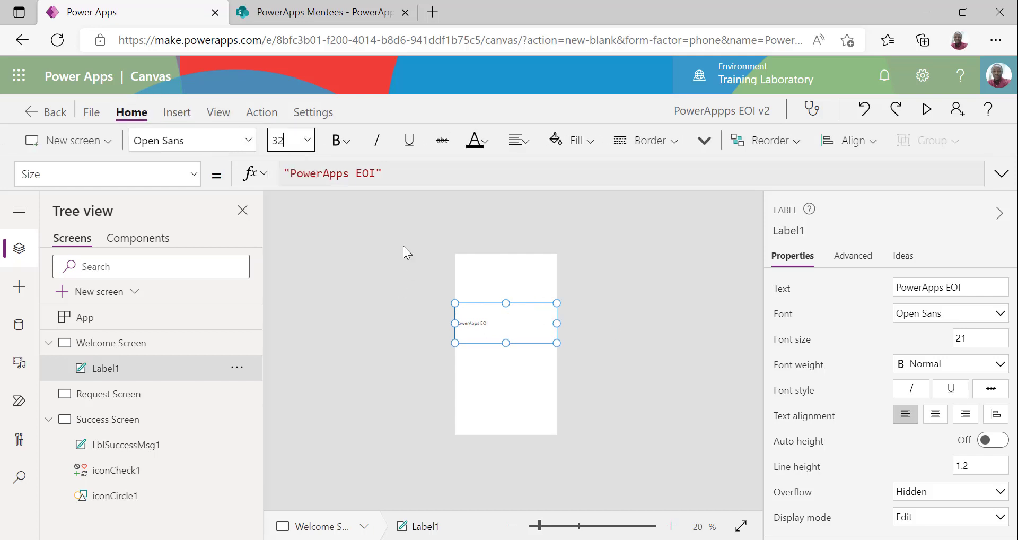
pyautogui.click(519, 142)
pyautogui.click(572, 204)
pyautogui.click(621, 352)
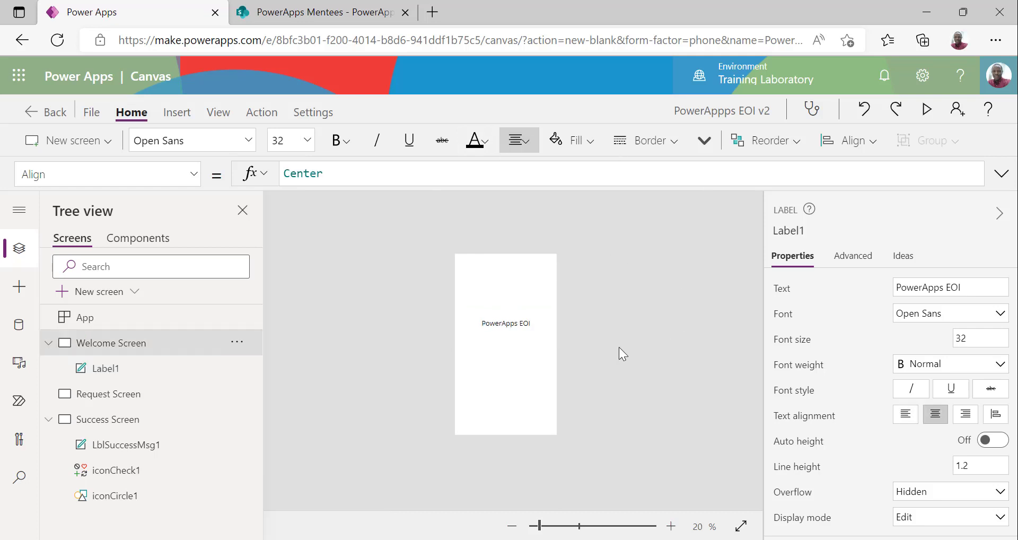
pyautogui.click(516, 328)
pyautogui.click(343, 146)
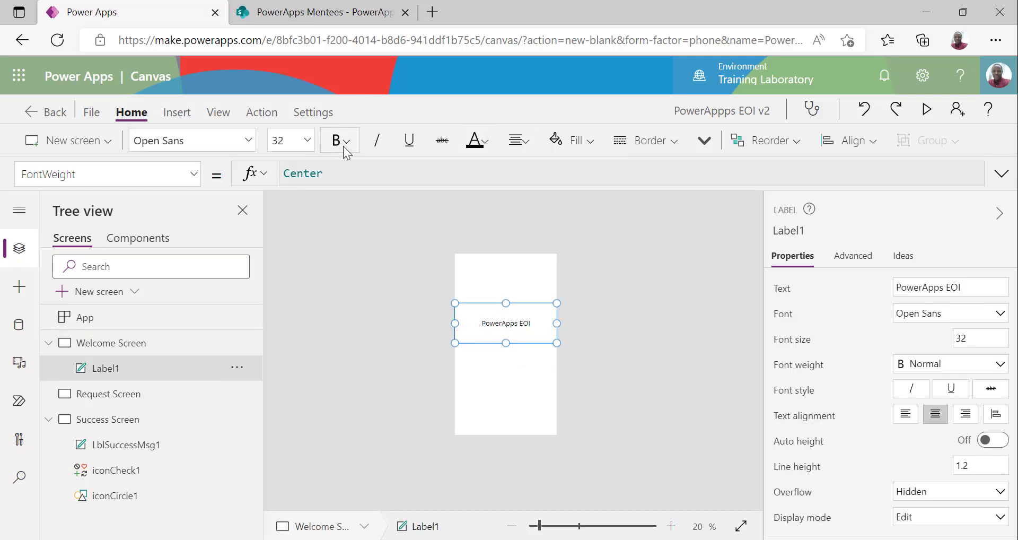
pyautogui.click(359, 169)
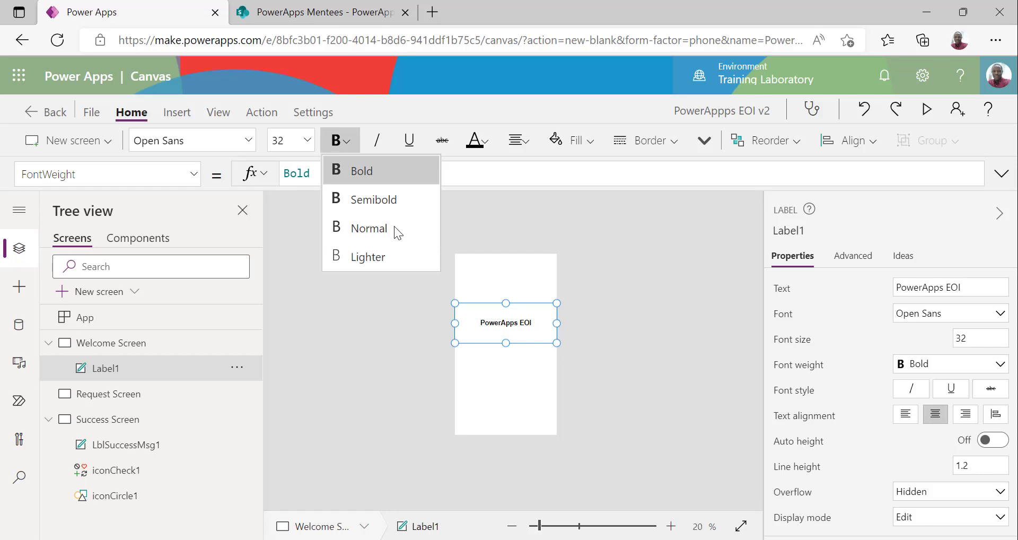
pyautogui.click(631, 326)
pyautogui.click(516, 329)
pyautogui.click(616, 318)
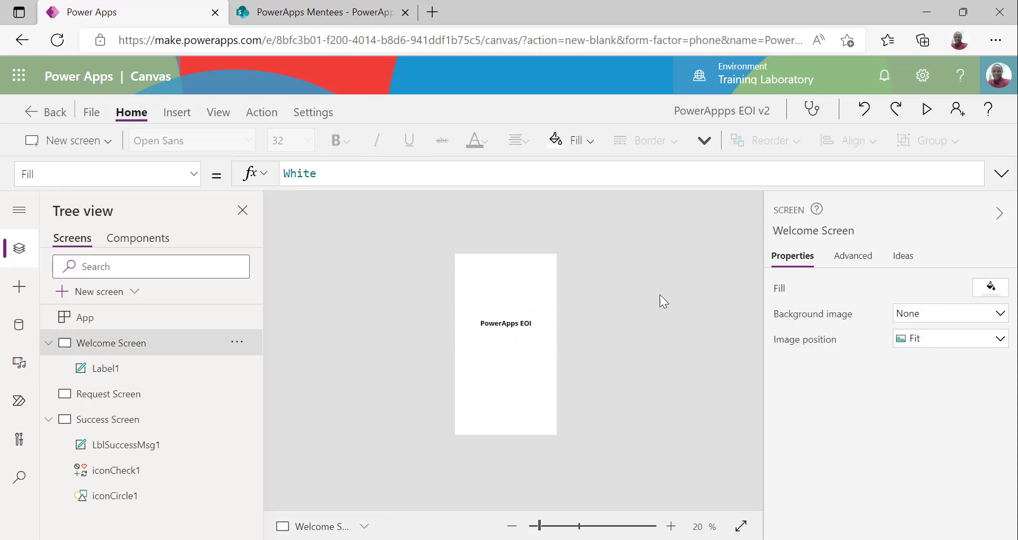
# Fill the Welcome Screen with pale blue RGBA(215, 223, 240, 1)
pyautogui.click(989, 290)
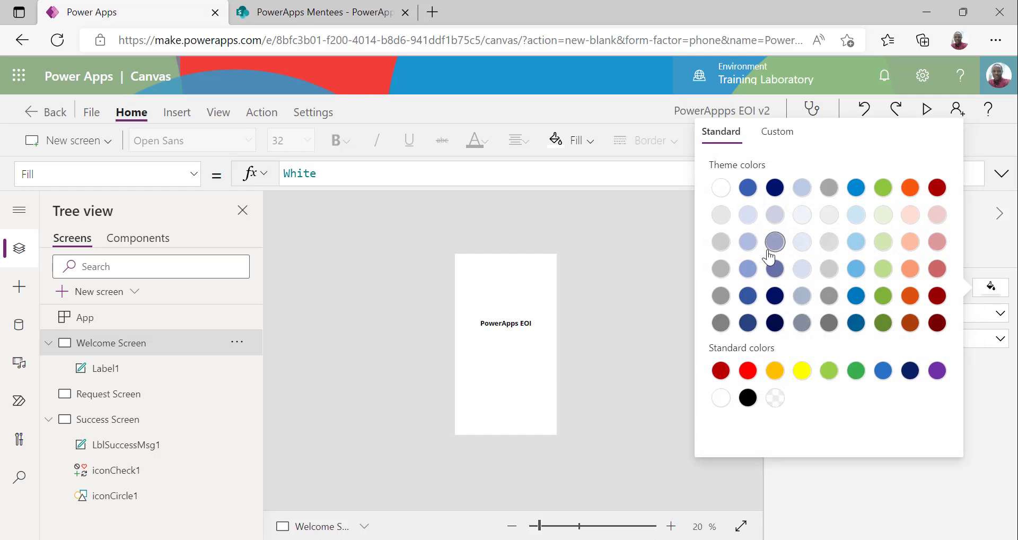
pyautogui.click(594, 307)
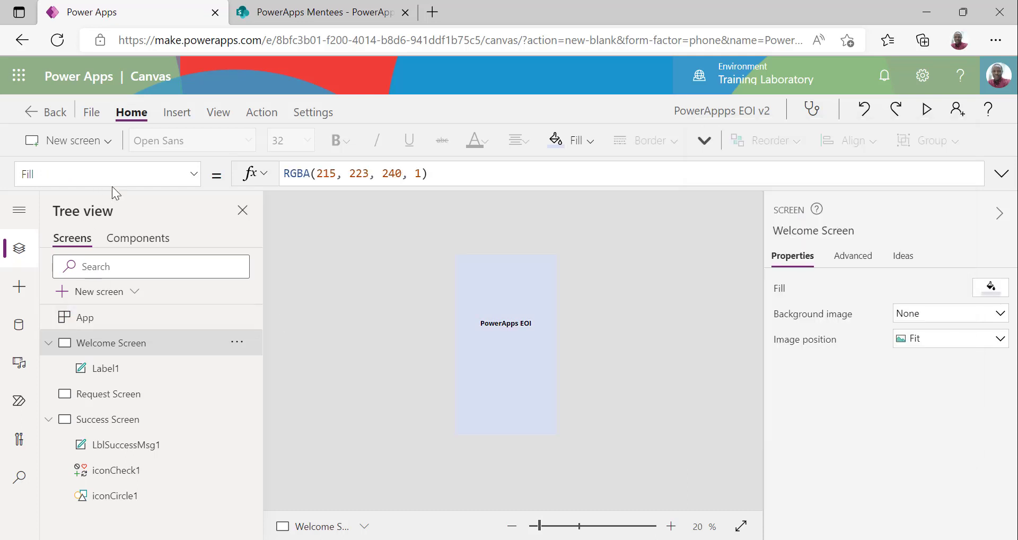
pyautogui.click(176, 113)
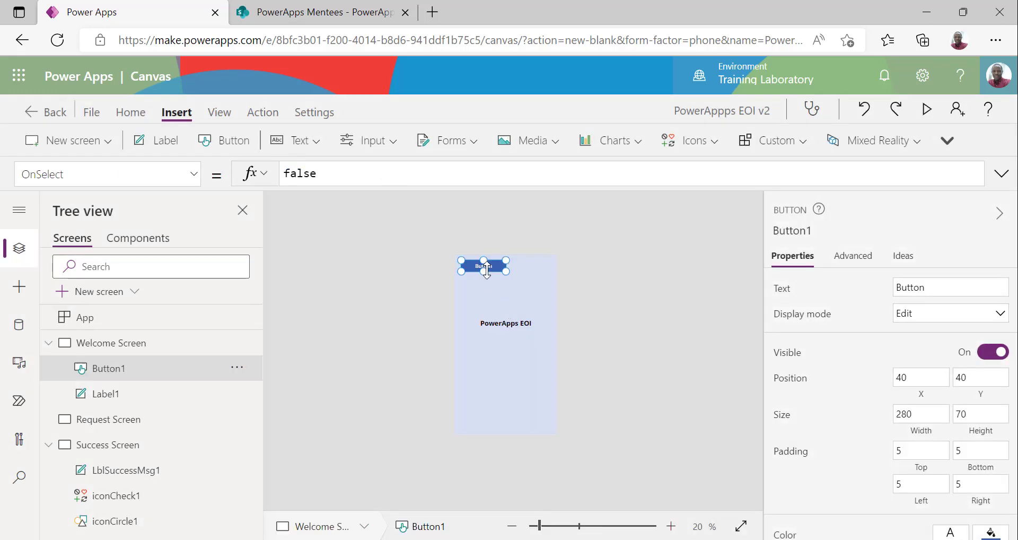
# Place a button centred below the title and caption it 'Create New'
pyautogui.moveTo(486, 270); pyautogui.dragTo(472, 441)
pyautogui.moveTo(477, 406); pyautogui.dragTo(516, 377)
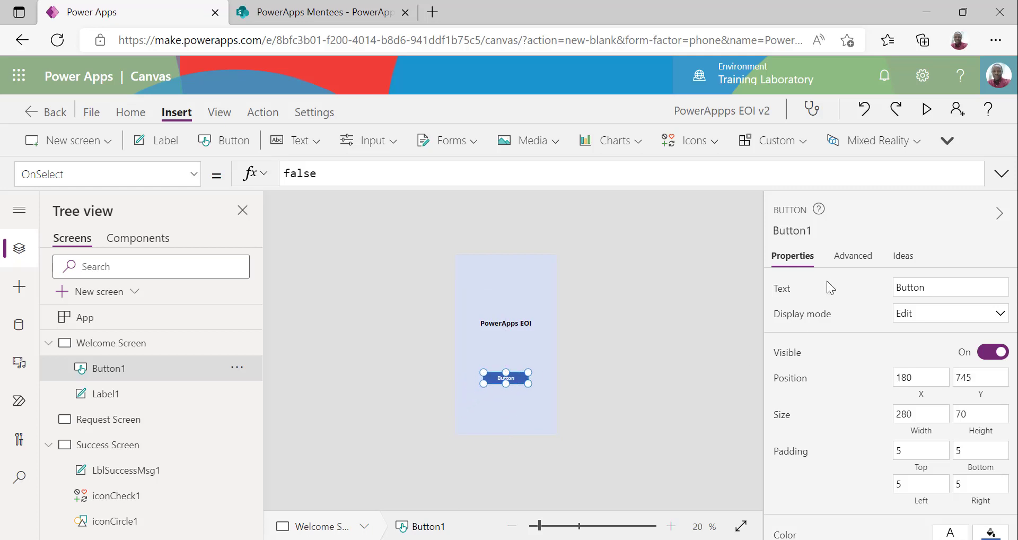
pyautogui.click(795, 230)
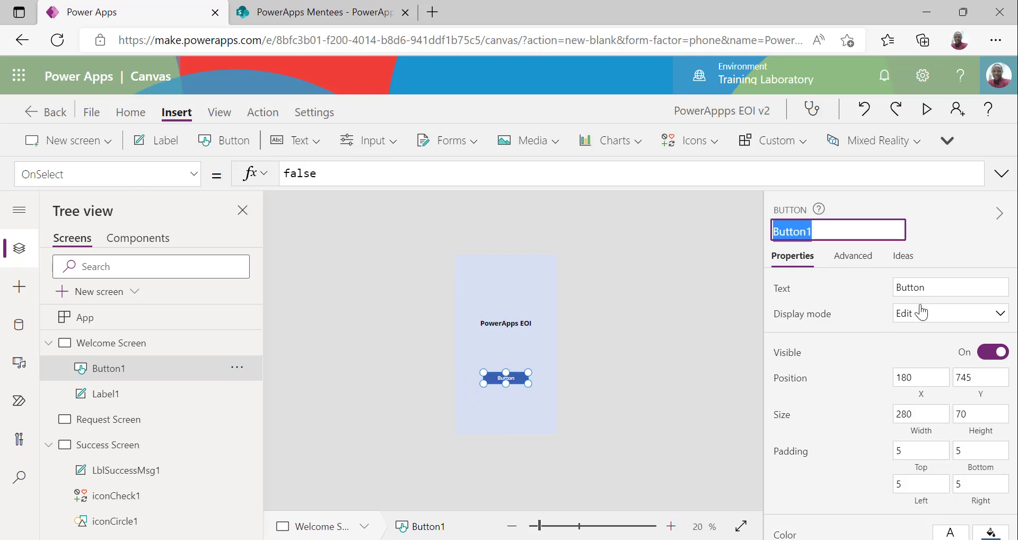
pyautogui.click(931, 286)
pyautogui.write('New')
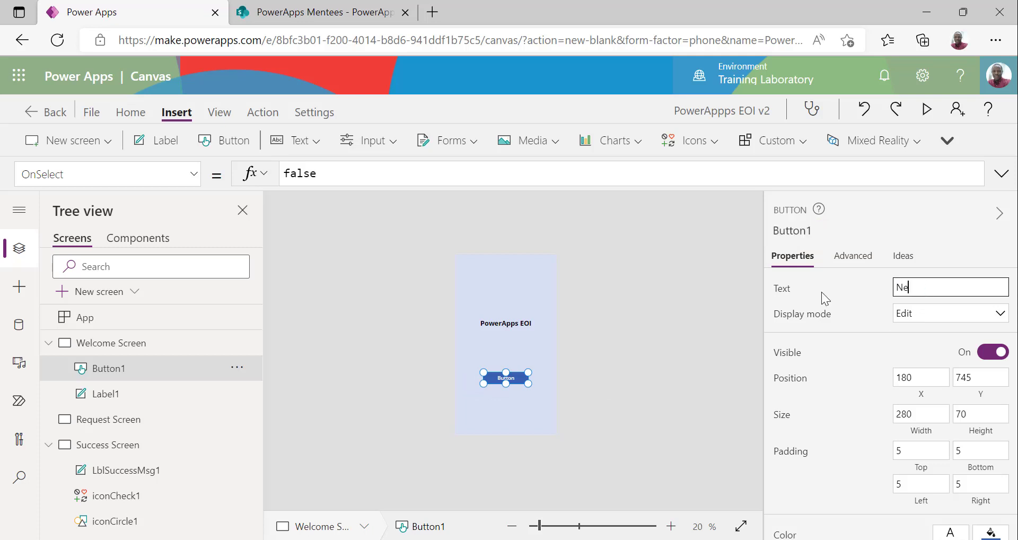
pyautogui.press('BackSpace')
pyautogui.press('BackSpace')
pyautogui.press('BackSpace')
pyautogui.write('Create New')
pyautogui.click(529, 394)
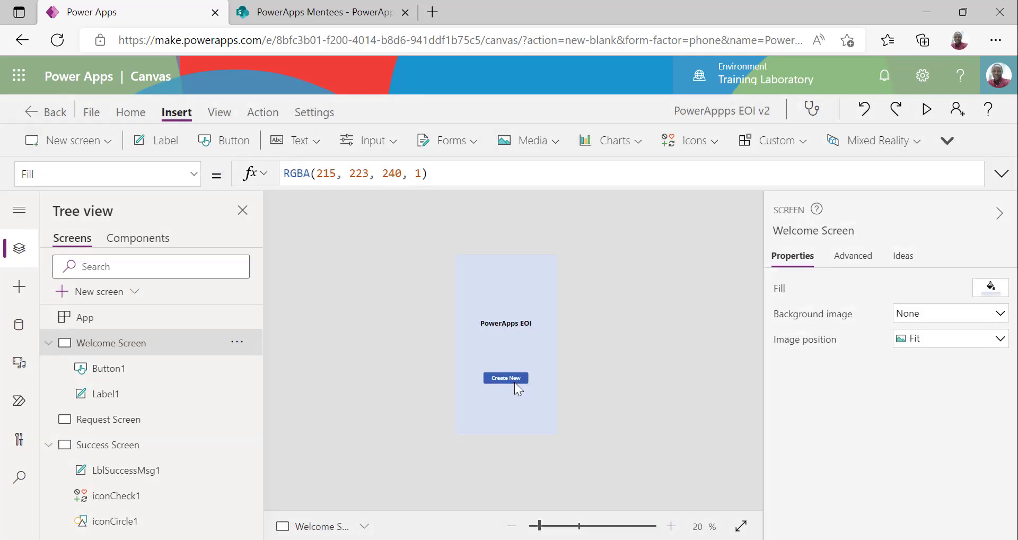
pyautogui.click(513, 379)
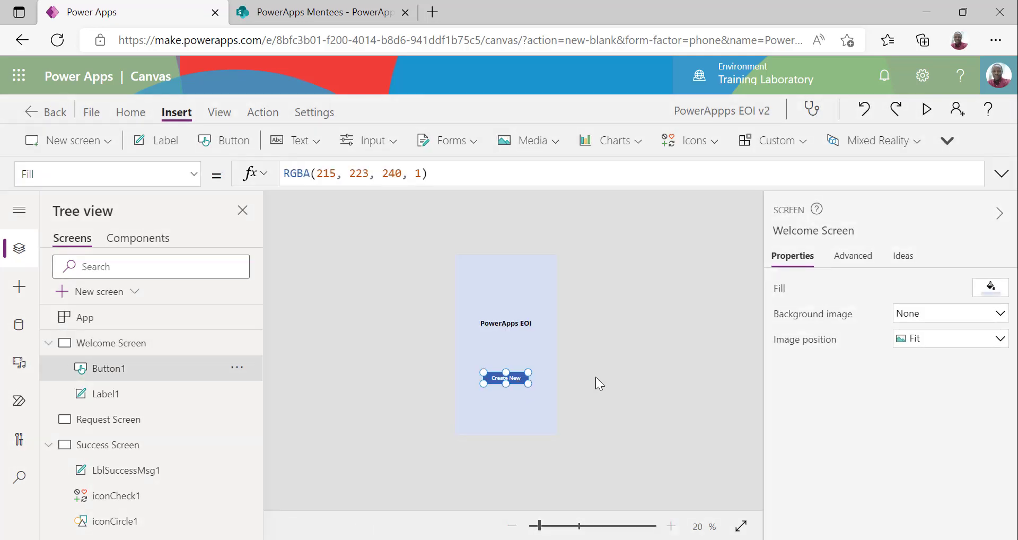
# Set the Create New button's border radius and border width to 0
pyautogui.scroll(-2, 931, 424)
pyautogui.scroll(-1, 935, 463)
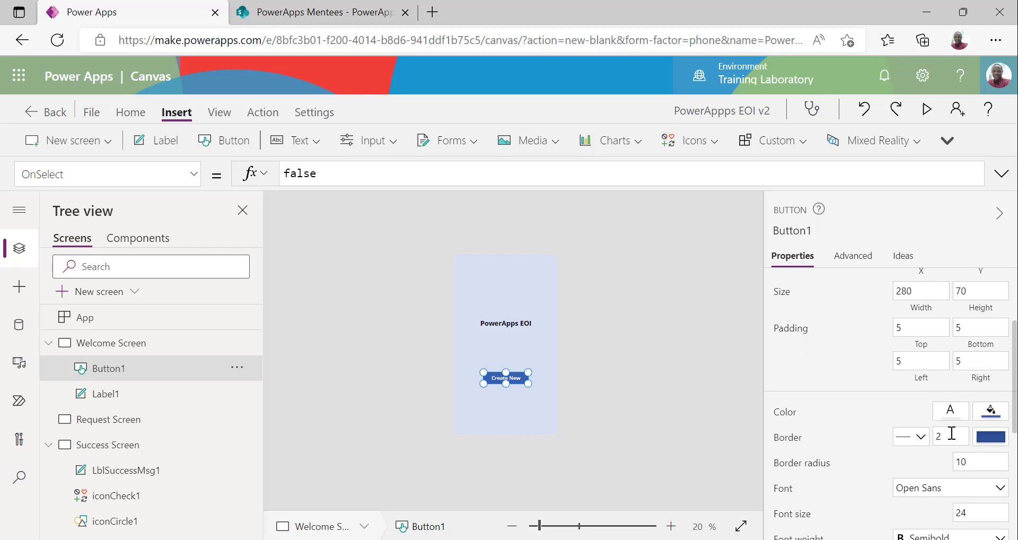
pyautogui.click(946, 438)
pyautogui.doubleClick(969, 461)
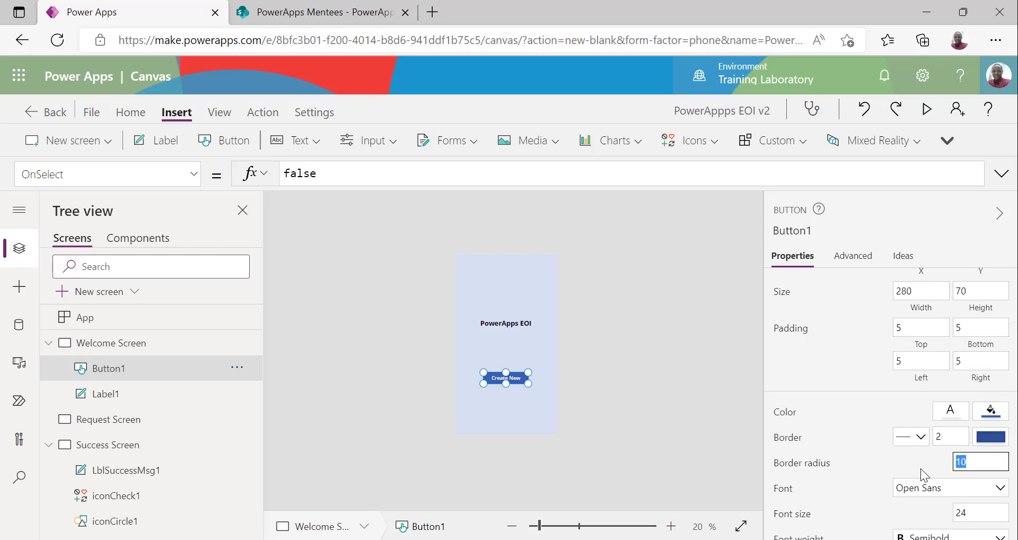
pyautogui.write('0')
pyautogui.click(958, 436)
pyautogui.moveTo(958, 436); pyautogui.dragTo(919, 444)
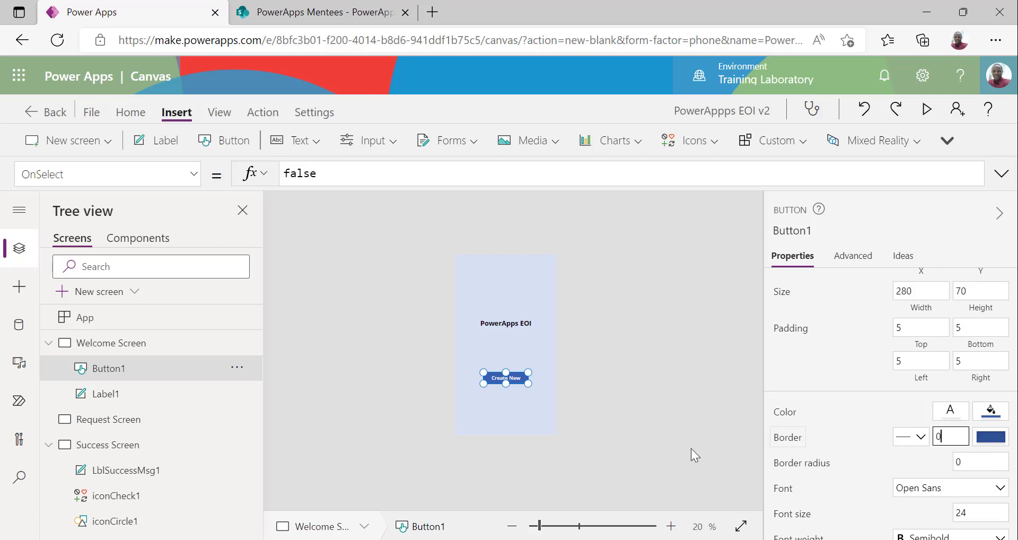
pyautogui.click(625, 413)
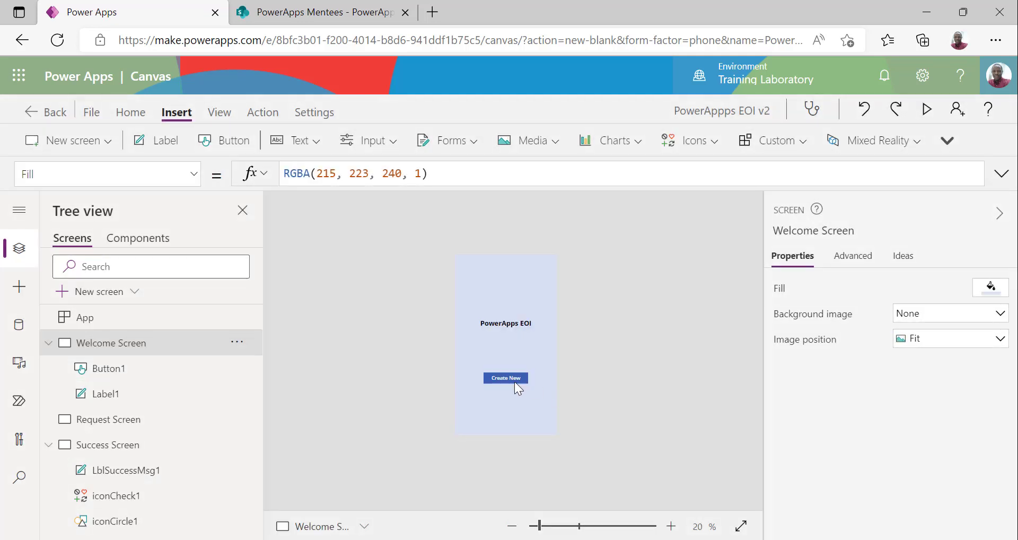
pyautogui.click(513, 379)
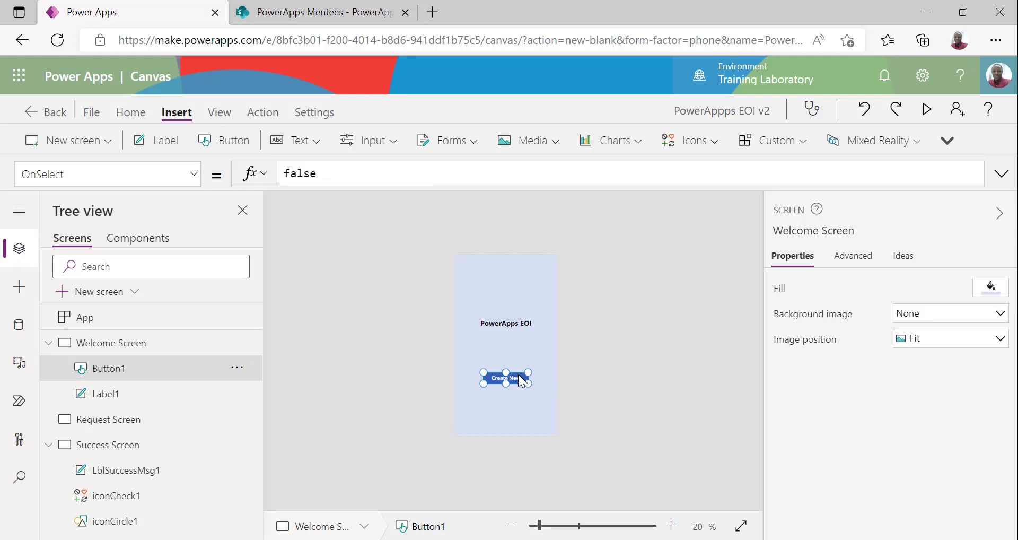
# Copy and paste the Create New button, move the copy below it, and start recaptioning it 'View'
pyautogui.rightClick(511, 377)
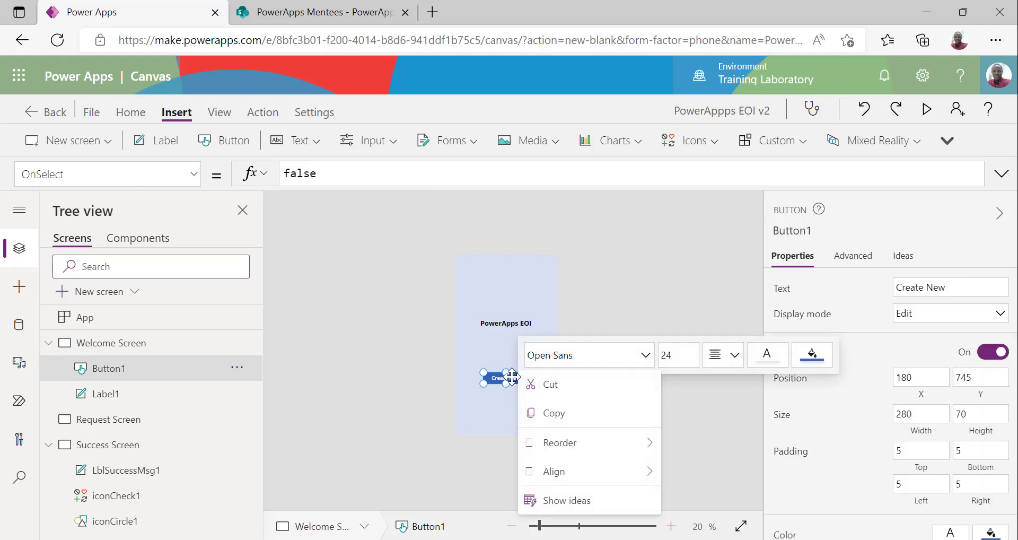
pyautogui.click(619, 402)
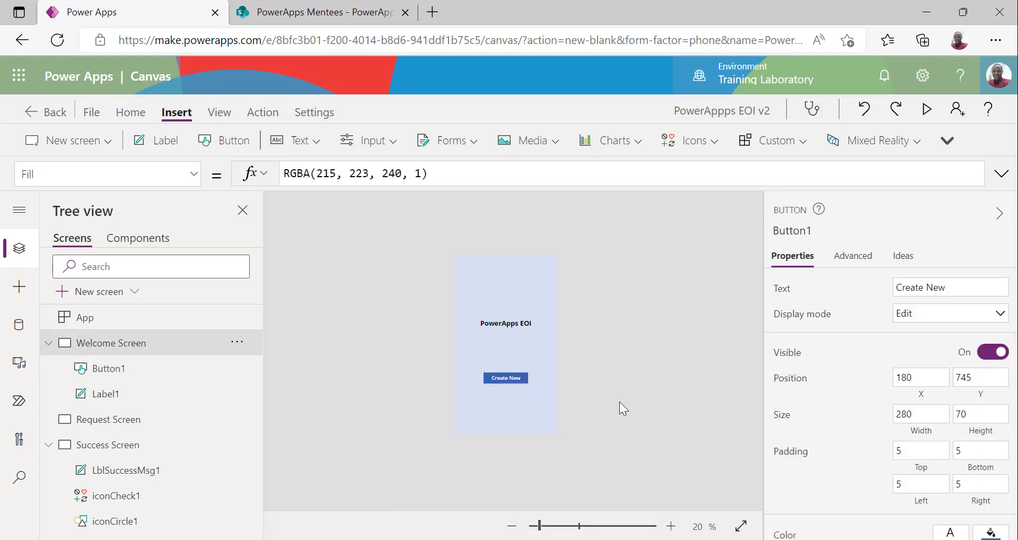
pyautogui.hotkey('ctrl', 'v')
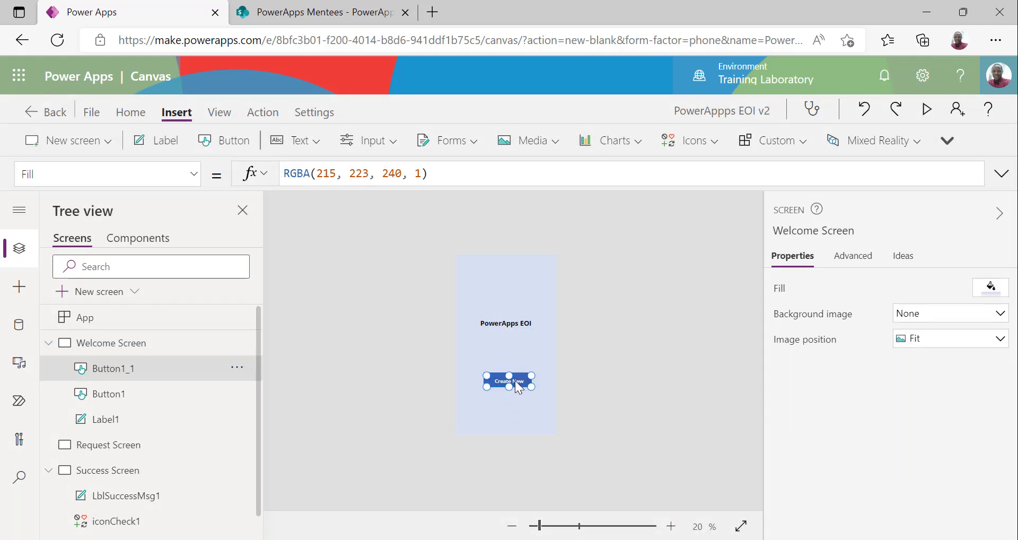
pyautogui.moveTo(521, 382); pyautogui.dragTo(518, 401)
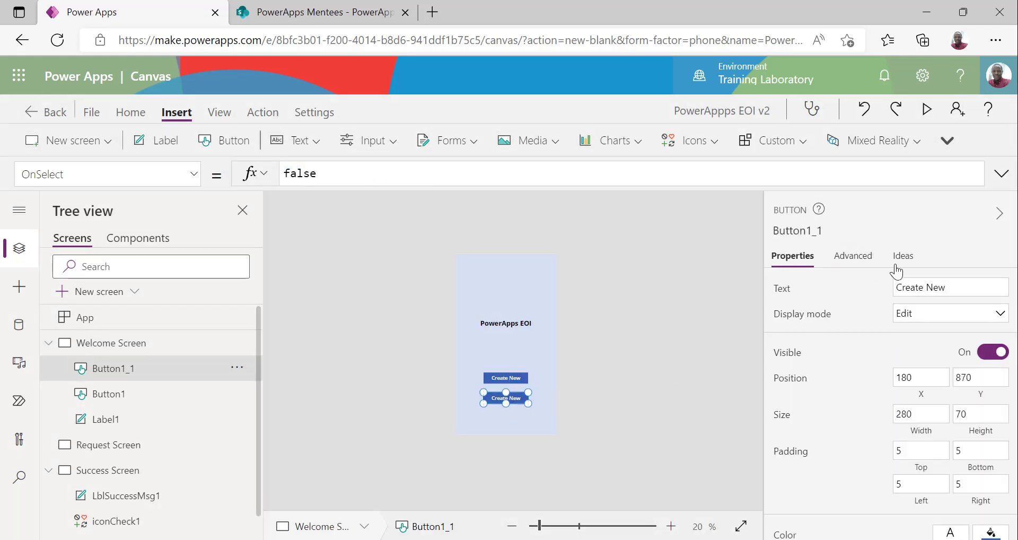
pyautogui.moveTo(961, 290); pyautogui.dragTo(834, 294)
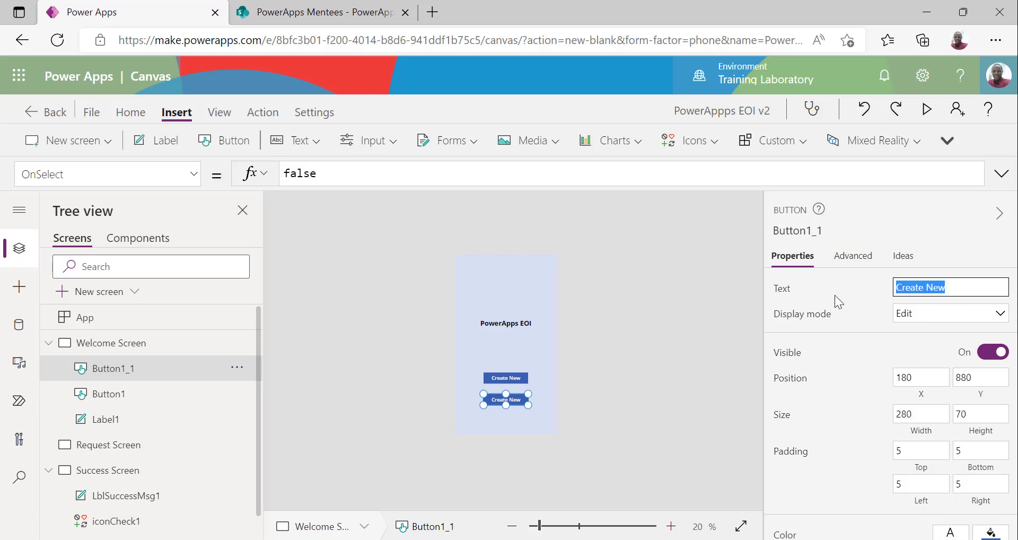
pyautogui.write('View R')
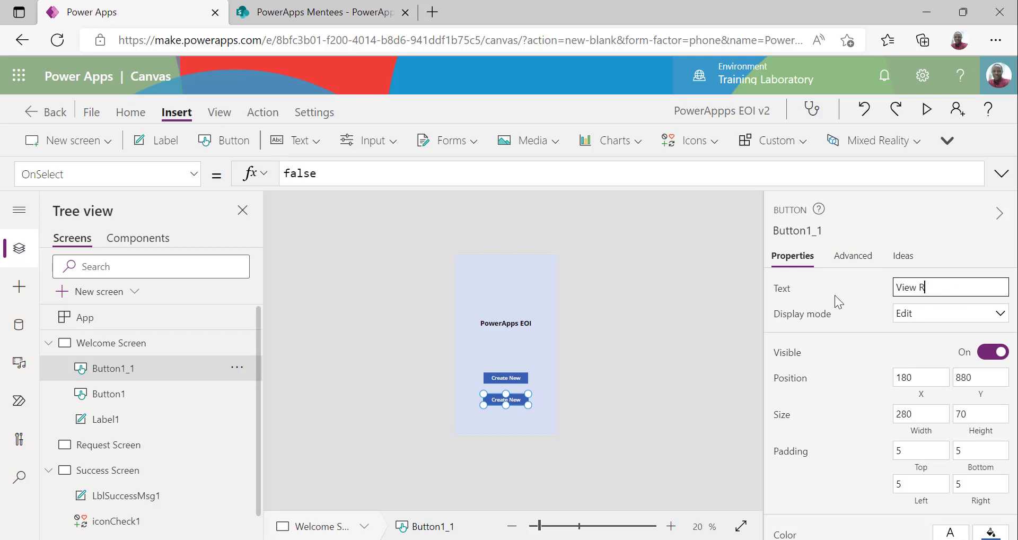
pyautogui.write('equ')
pyautogui.press('BackSpace')
pyautogui.press('BackSpace')
pyautogui.press('BackSpace')
pyautogui.press('BackSpace')
# Finish the 'View Entries' caption, set Label2 to "Welcome! " & User().FullName, and widen it
pyautogui.write('Entries')
pyautogui.click(677, 345)
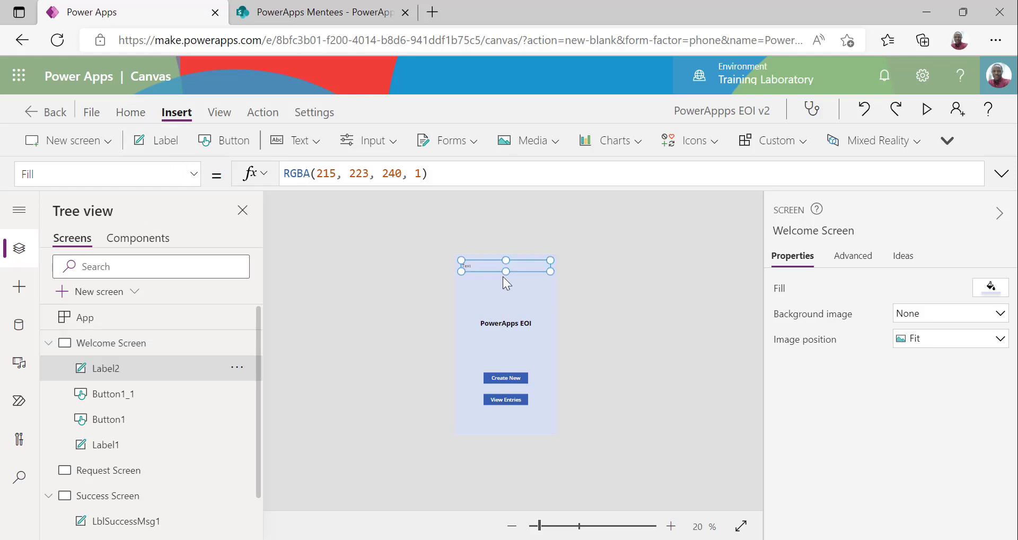
pyautogui.doubleClick(309, 173)
pyautogui.write('Welcome')
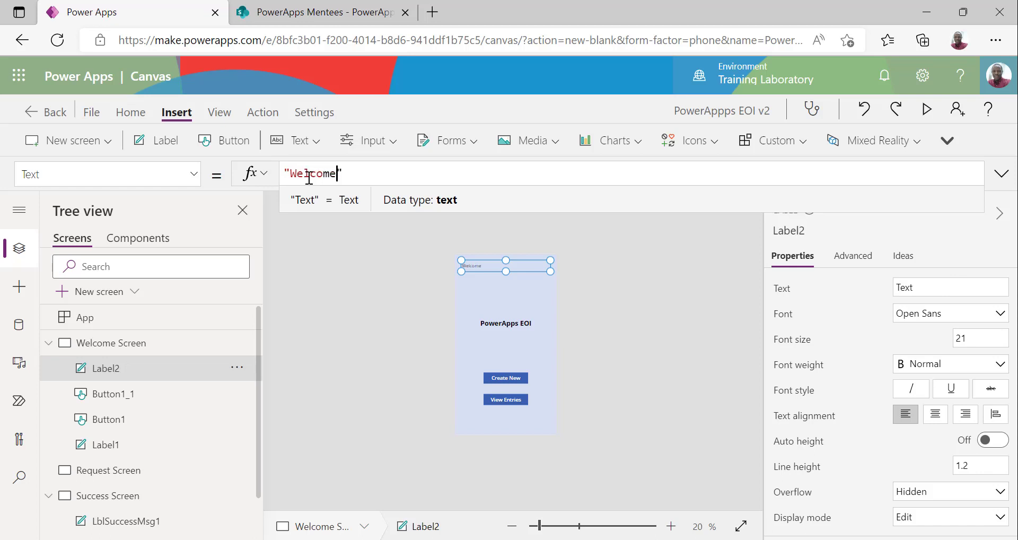
pyautogui.write('! ')
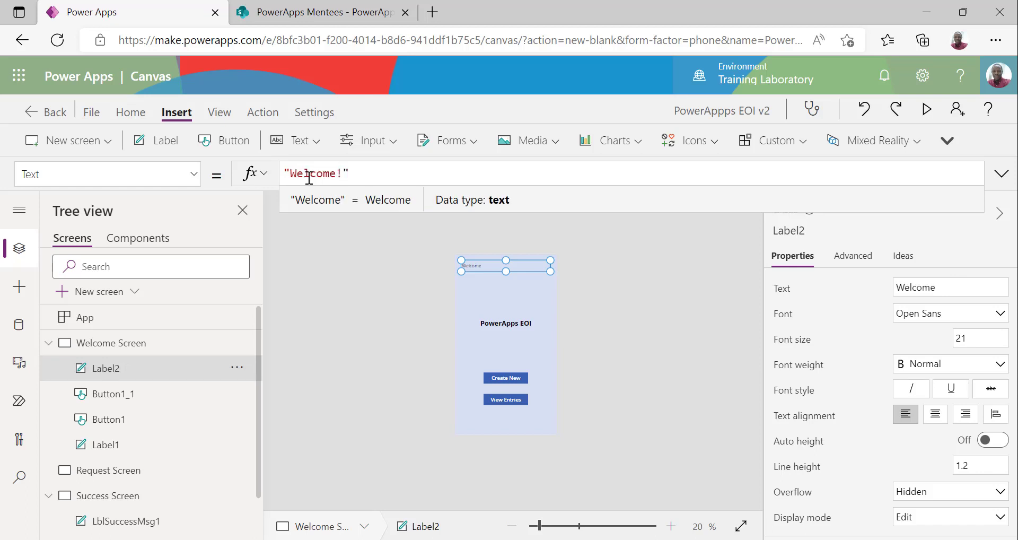
pyautogui.write(' & ')
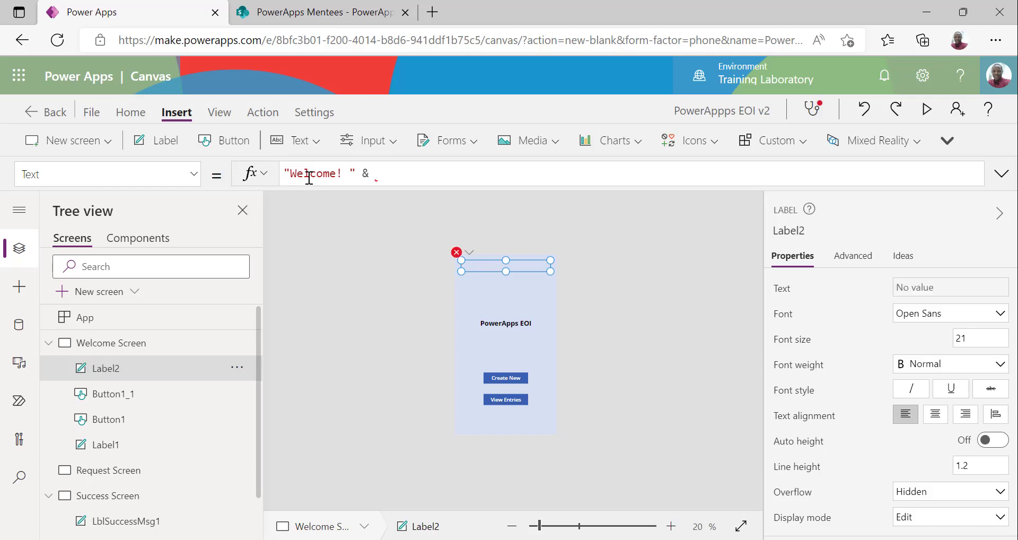
pyautogui.write('user()')
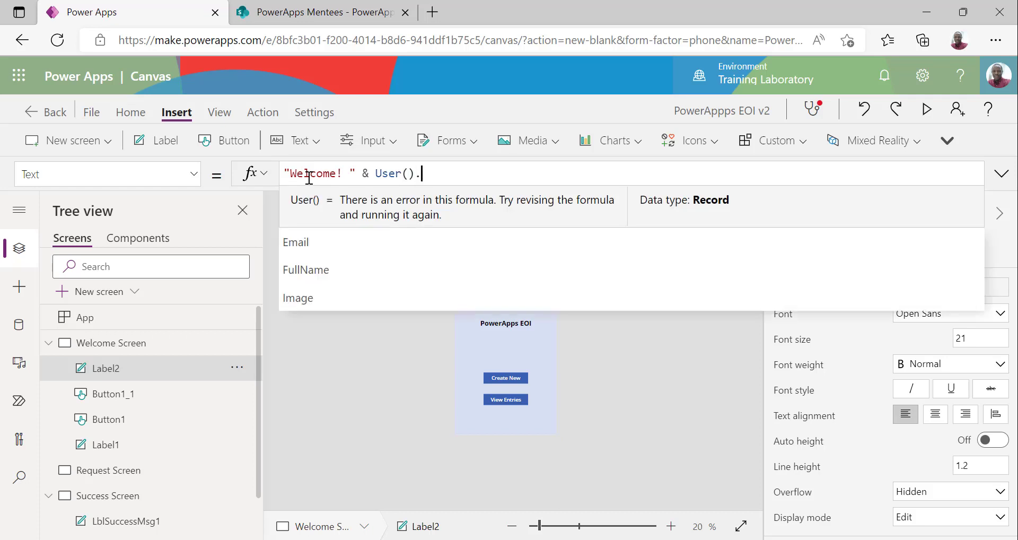
pyautogui.write('.full')
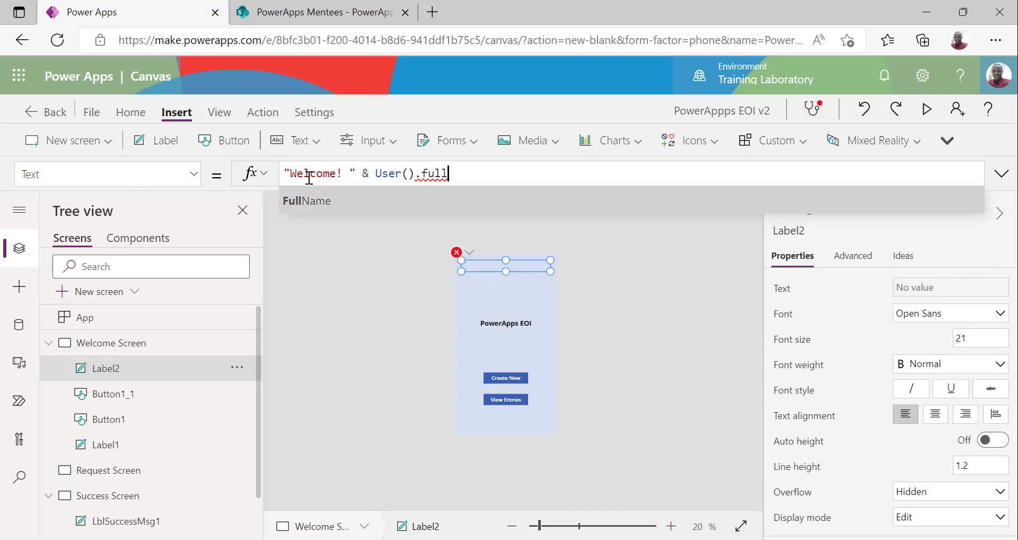
pyautogui.press('Tab')
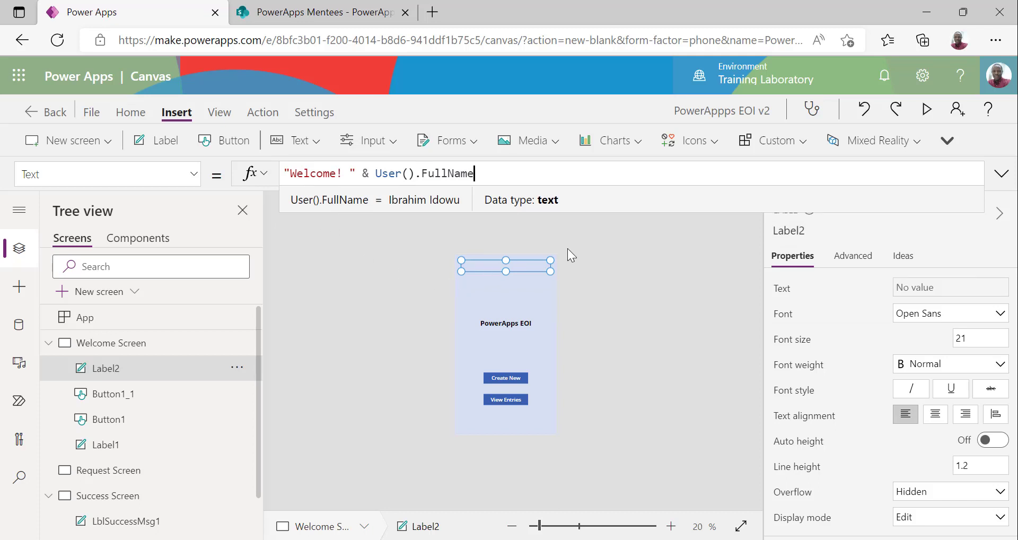
pyautogui.click(492, 270)
pyautogui.click(535, 266)
pyautogui.moveTo(523, 264); pyautogui.dragTo(604, 281)
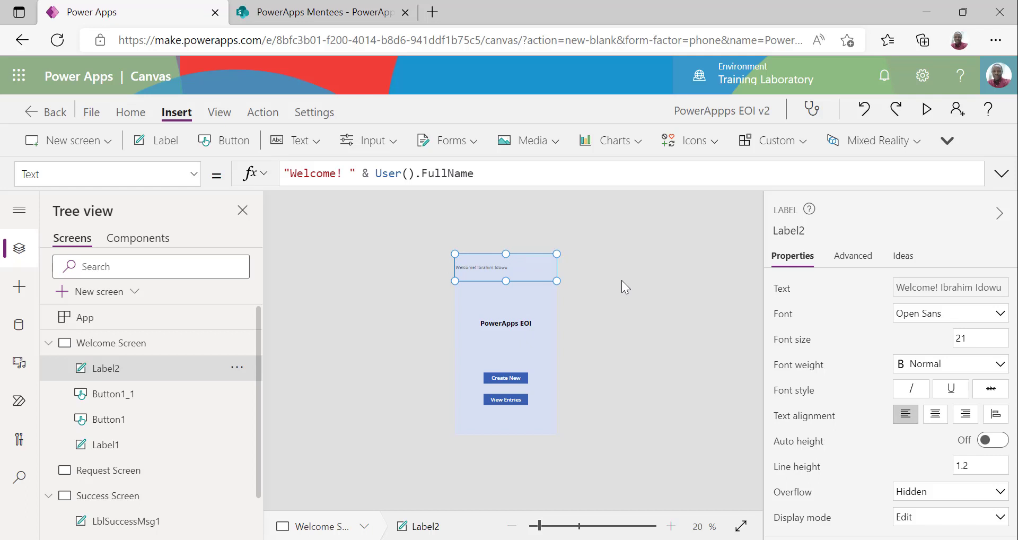
# Centre-align the welcome greeting text on the Home tab
pyautogui.click(130, 111)
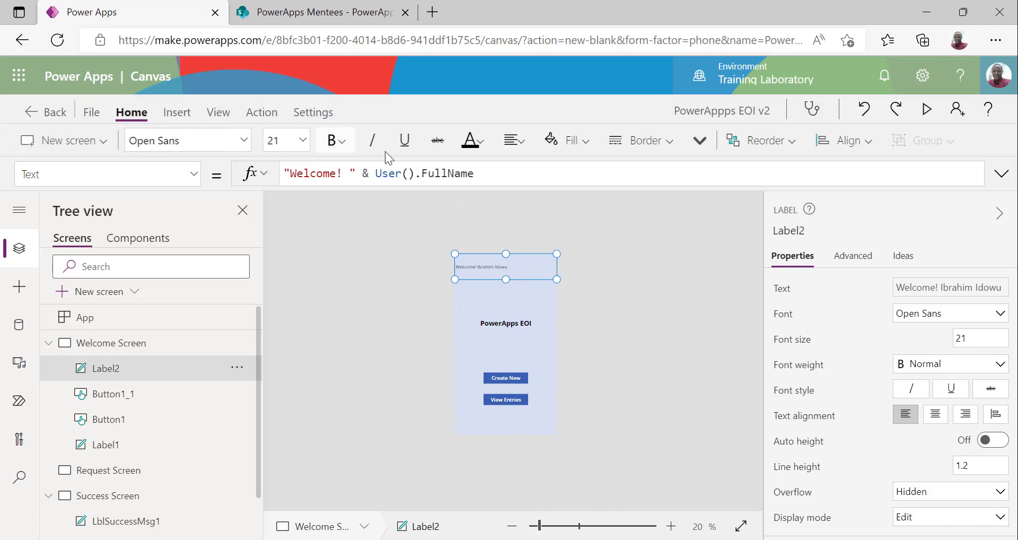
pyautogui.click(538, 142)
pyautogui.click(538, 200)
pyautogui.click(676, 246)
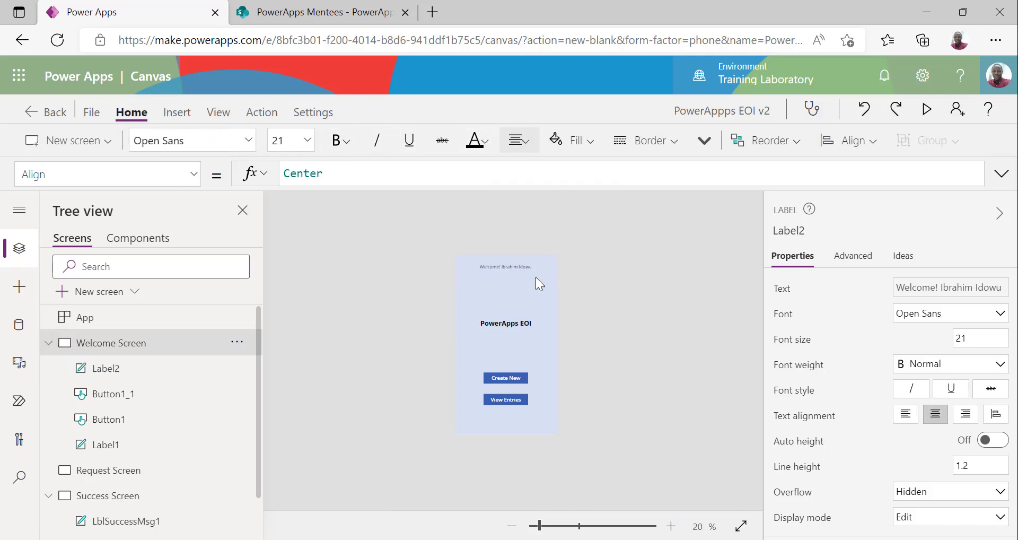
# Give the welcome label a light grey-blue fill, RGBA(241, 244, 249, 1)
pyautogui.click(535, 276)
pyautogui.click(575, 140)
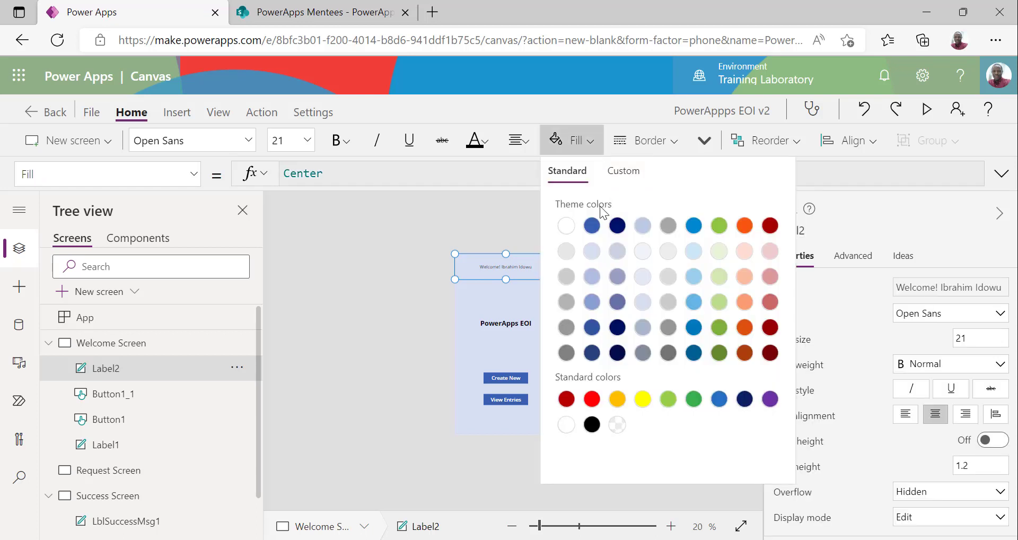
pyautogui.click(642, 250)
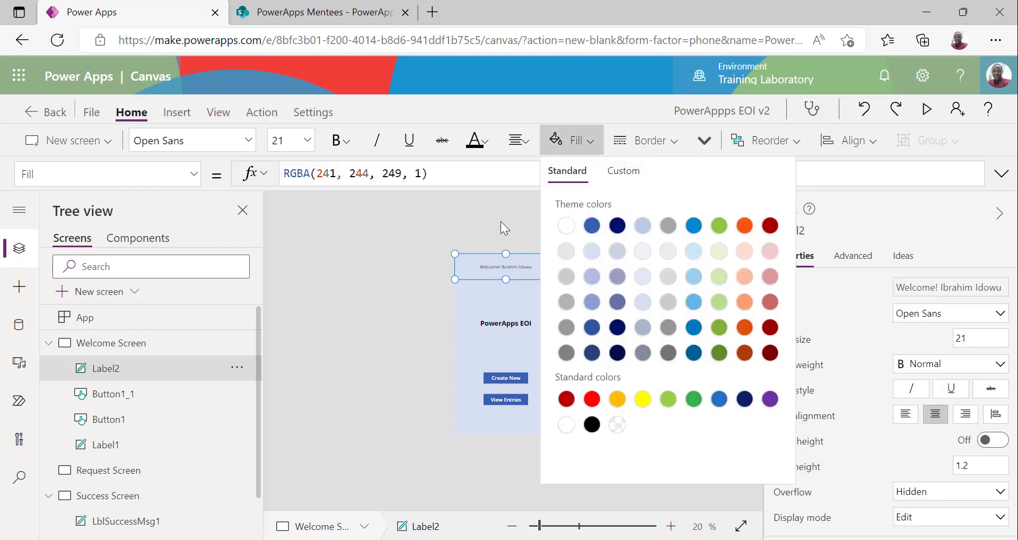
pyautogui.click(500, 221)
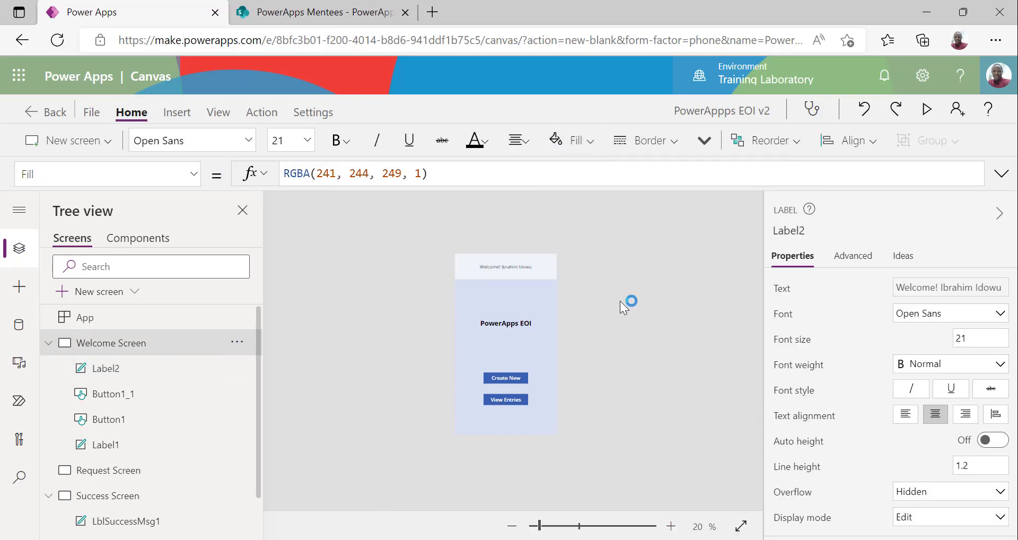
pyautogui.click(493, 326)
# Set the title label's font size to 36
pyautogui.click(307, 140)
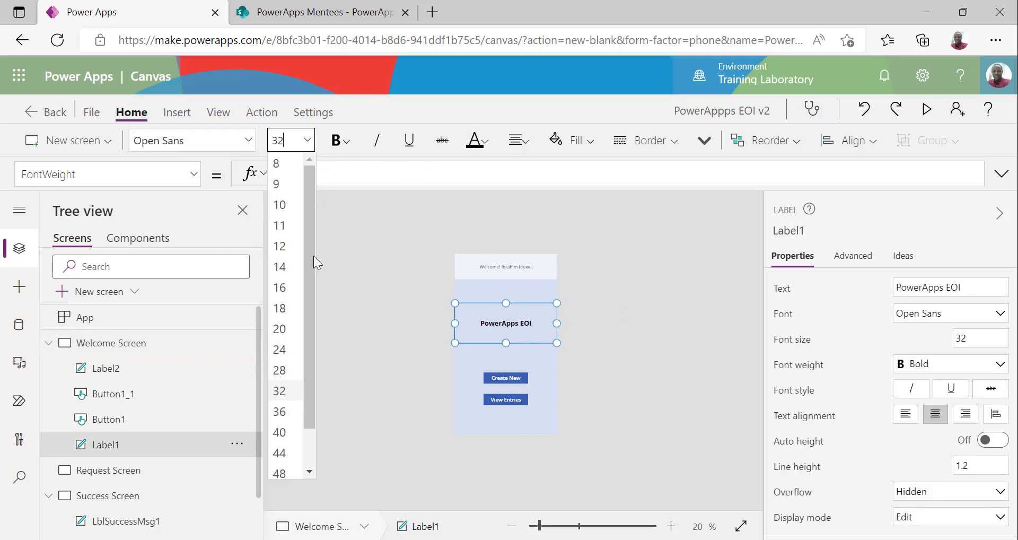
pyautogui.click(286, 412)
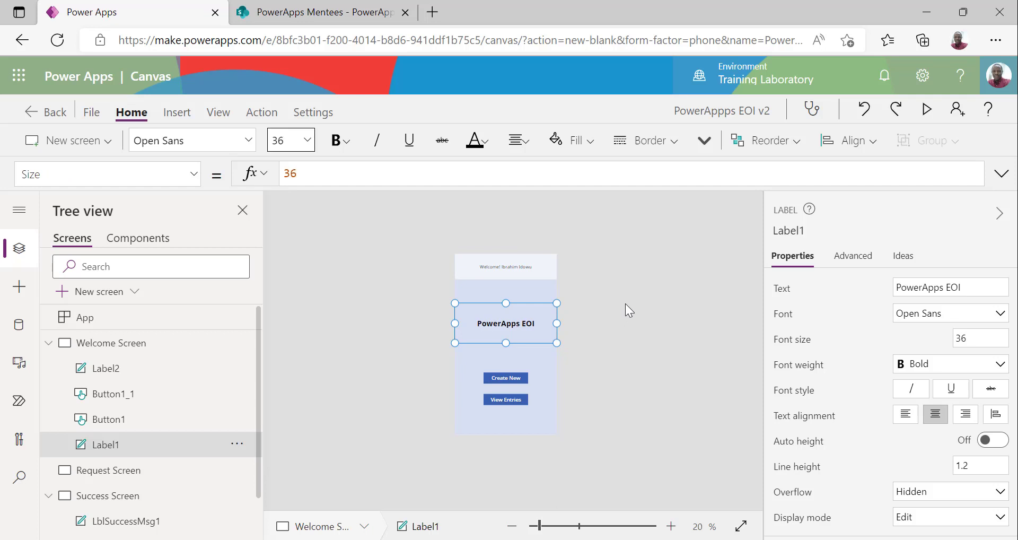
pyautogui.click(625, 303)
pyautogui.click(520, 327)
# Change the title text to 'PowerApps Expression of Interest'
pyautogui.moveTo(948, 286); pyautogui.dragTo(980, 289)
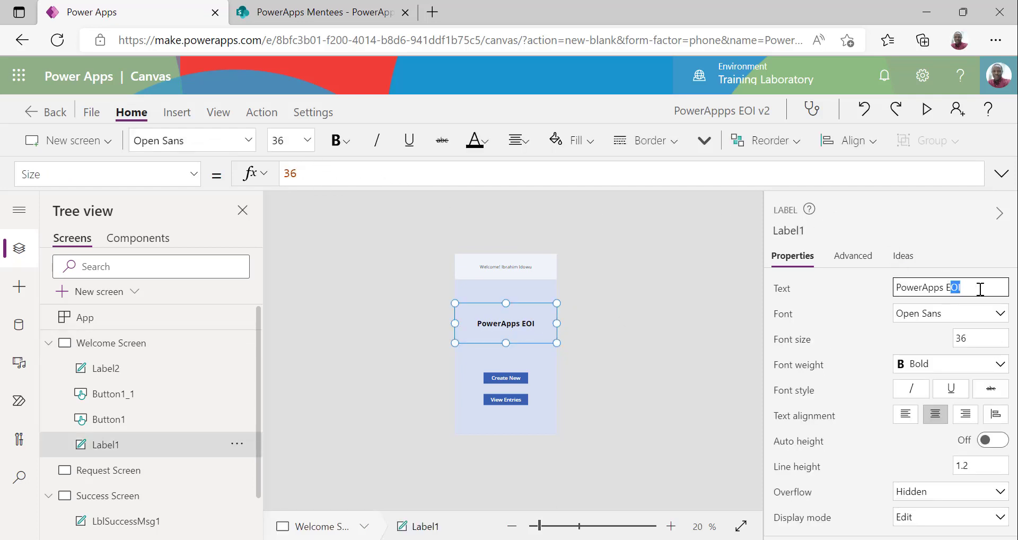
pyautogui.write('xpression of Interest')
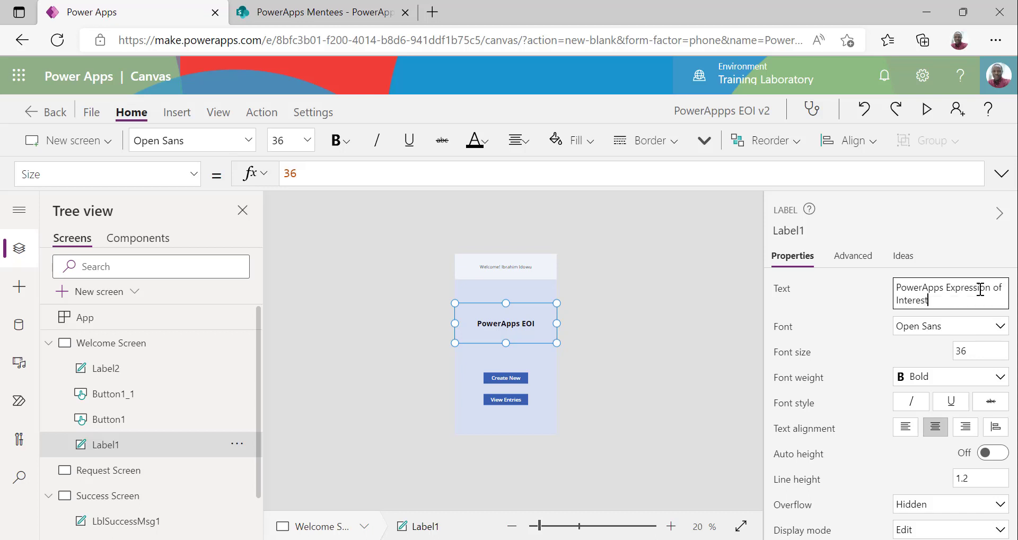
pyautogui.click(635, 313)
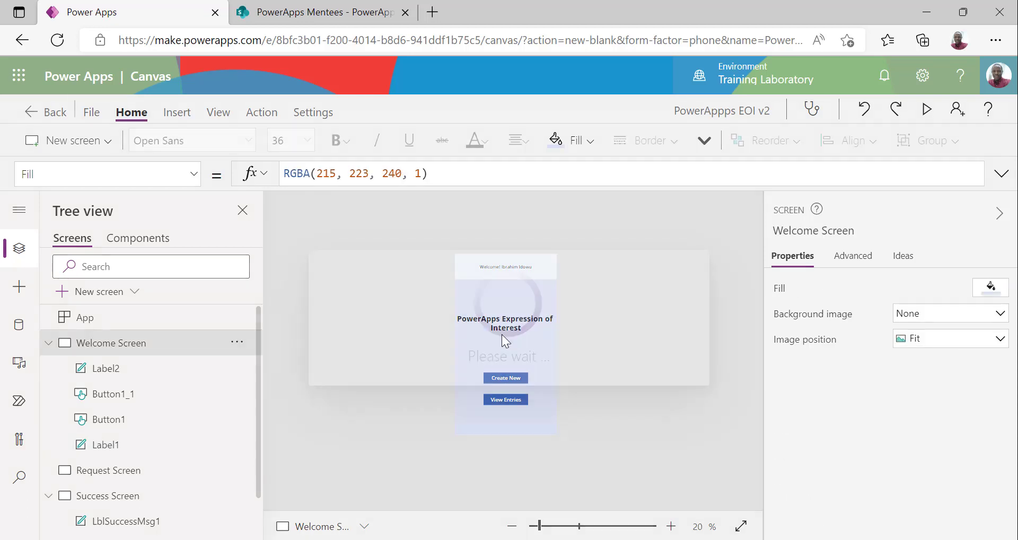
pyautogui.click(513, 330)
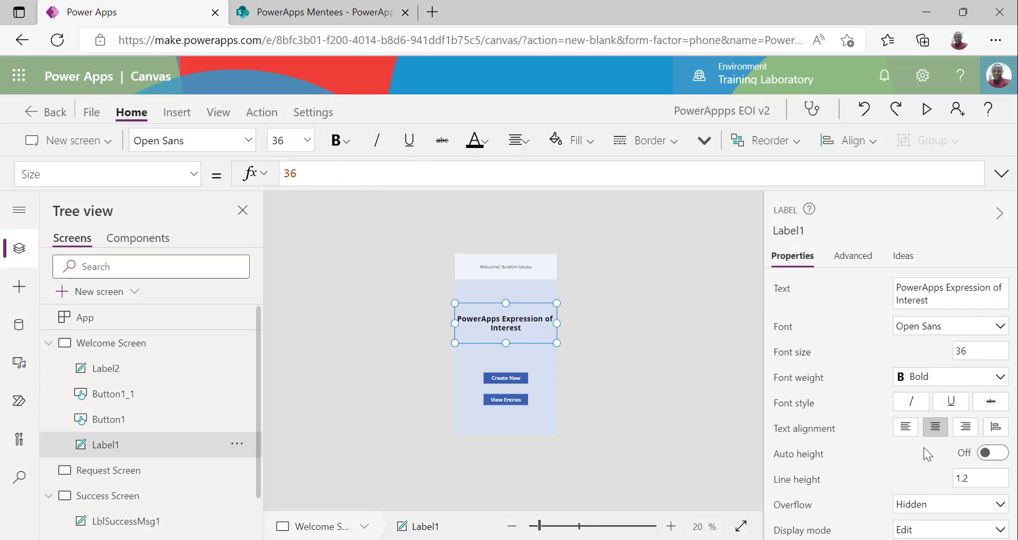
# Set the title label's left and right padding to 25
pyautogui.scroll(-3, 923, 447)
pyautogui.click(922, 463)
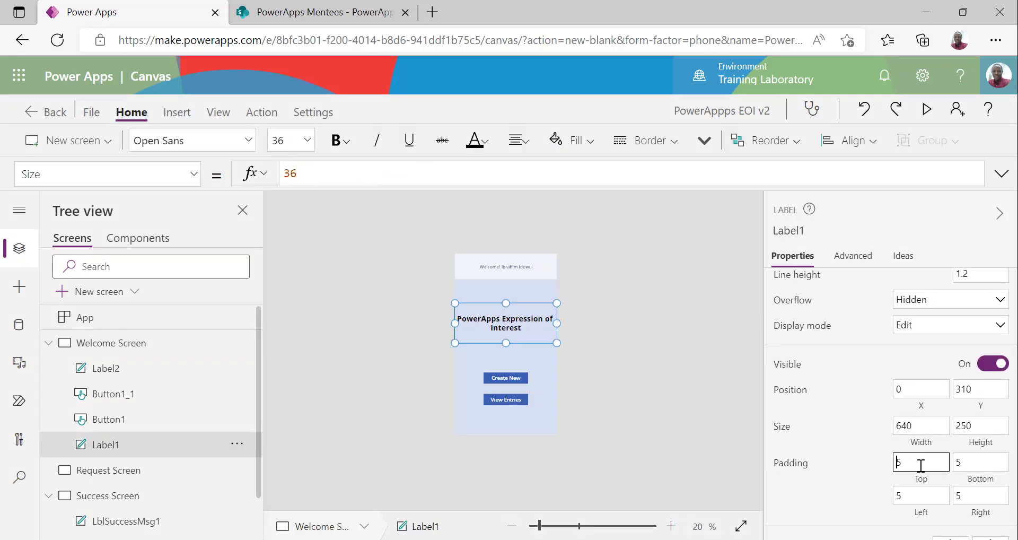
pyautogui.click(899, 493)
pyautogui.write('1')
pyautogui.click(956, 496)
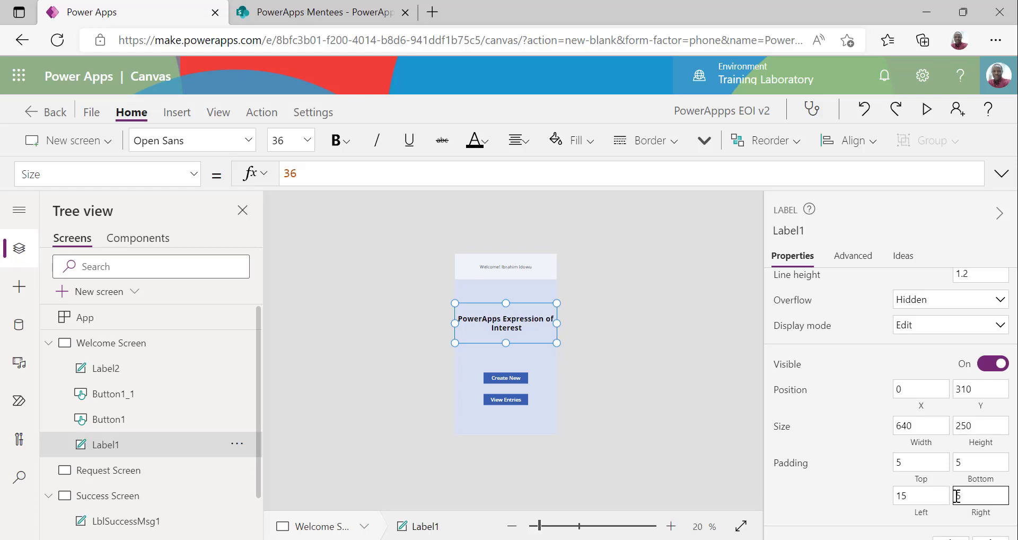
pyautogui.write('1')
pyautogui.click(910, 496)
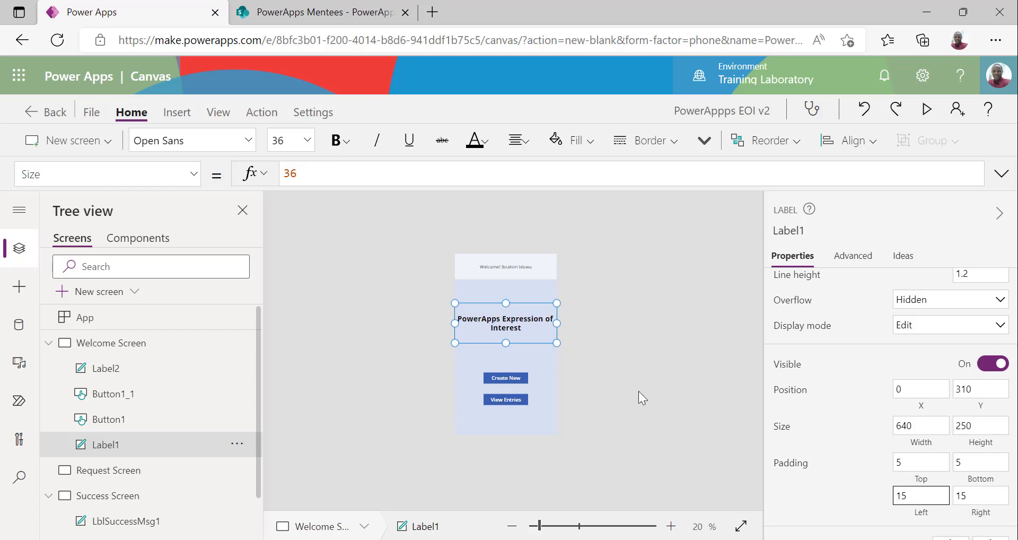
pyautogui.doubleClick(901, 496)
pyautogui.write('25')
pyautogui.click(963, 495)
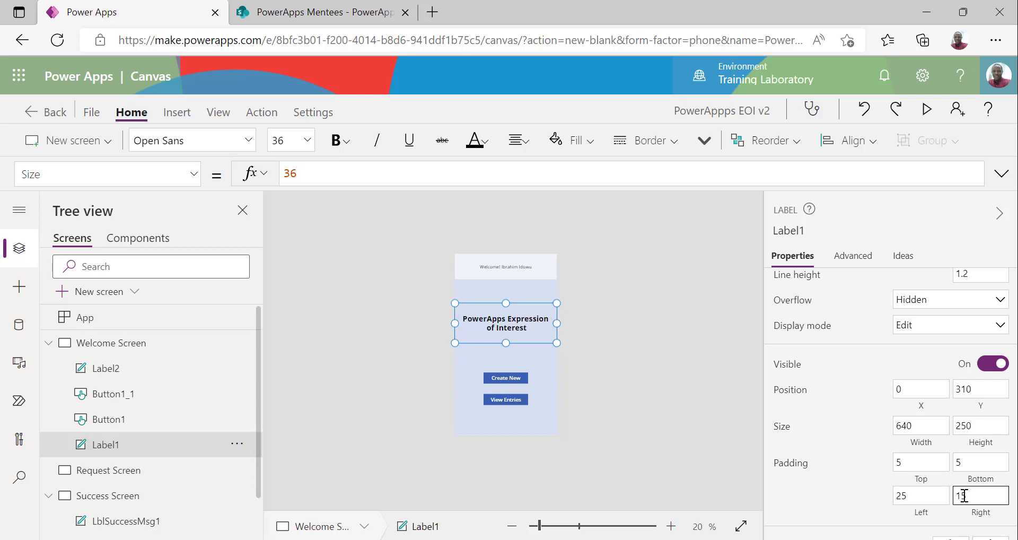
pyautogui.doubleClick(964, 495)
pyautogui.write('25')
pyautogui.click(903, 495)
pyautogui.click(657, 333)
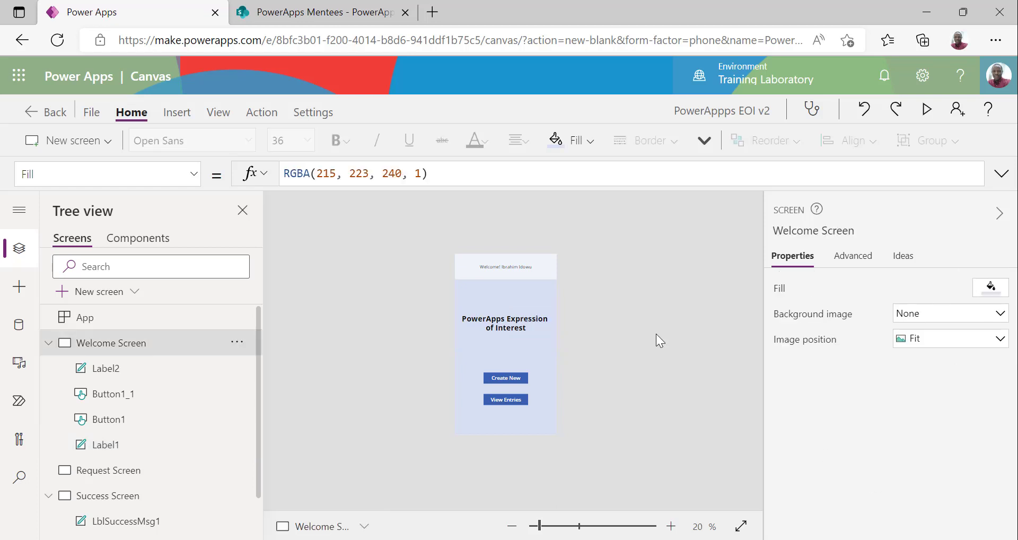
# Check the title, Create New and View Entries buttons, then collapse the Welcome Screen controls
pyautogui.click(509, 331)
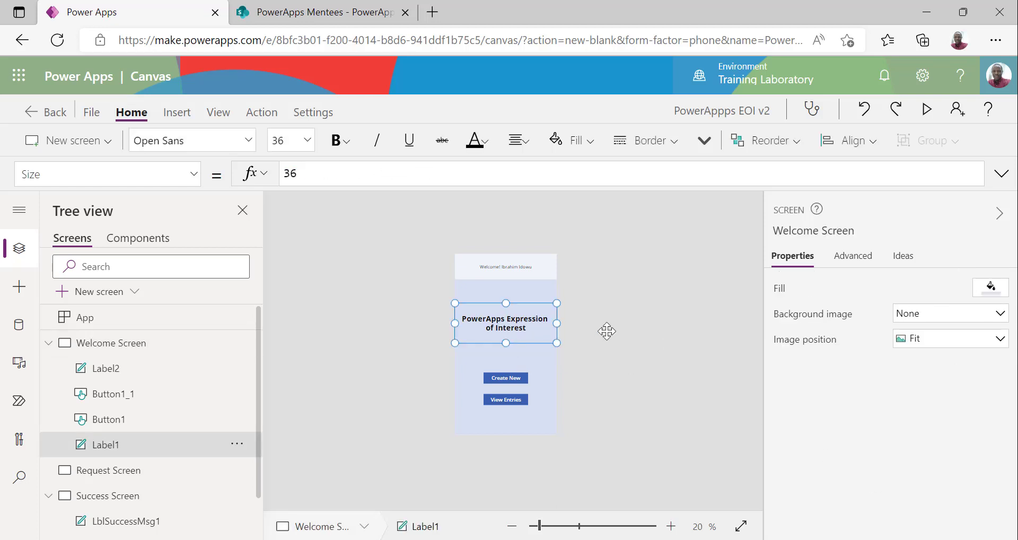
pyautogui.click(637, 346)
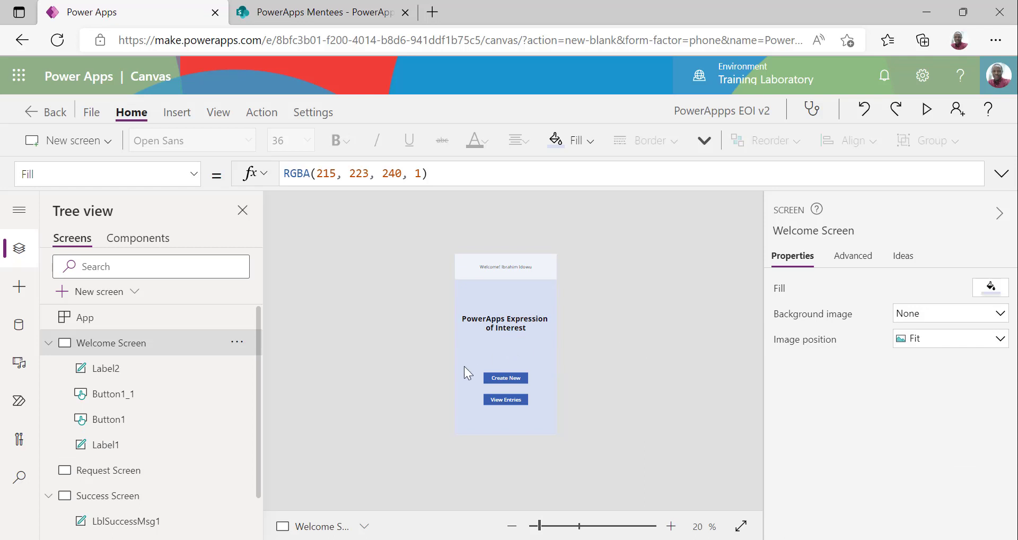
pyautogui.click(512, 382)
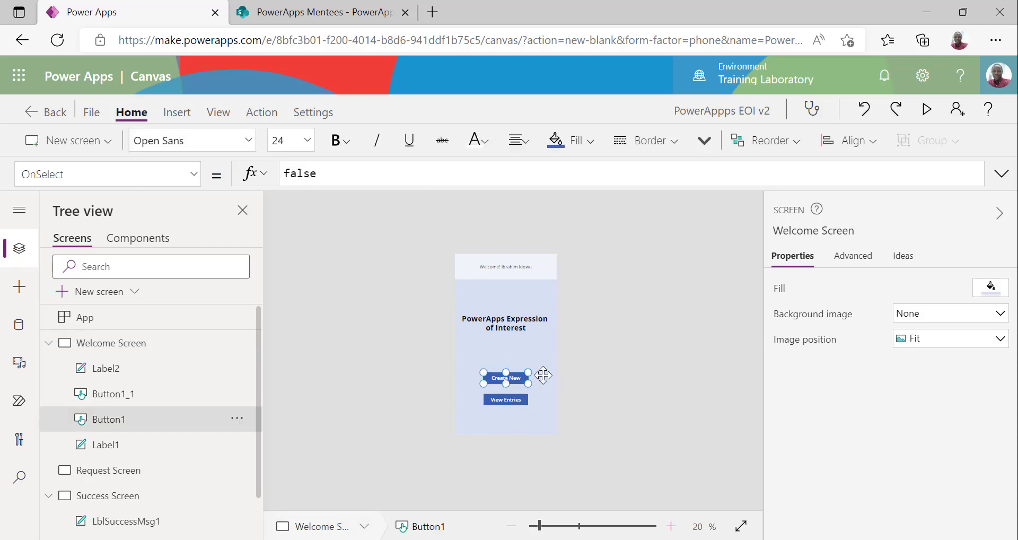
pyautogui.click(500, 401)
pyautogui.click(622, 354)
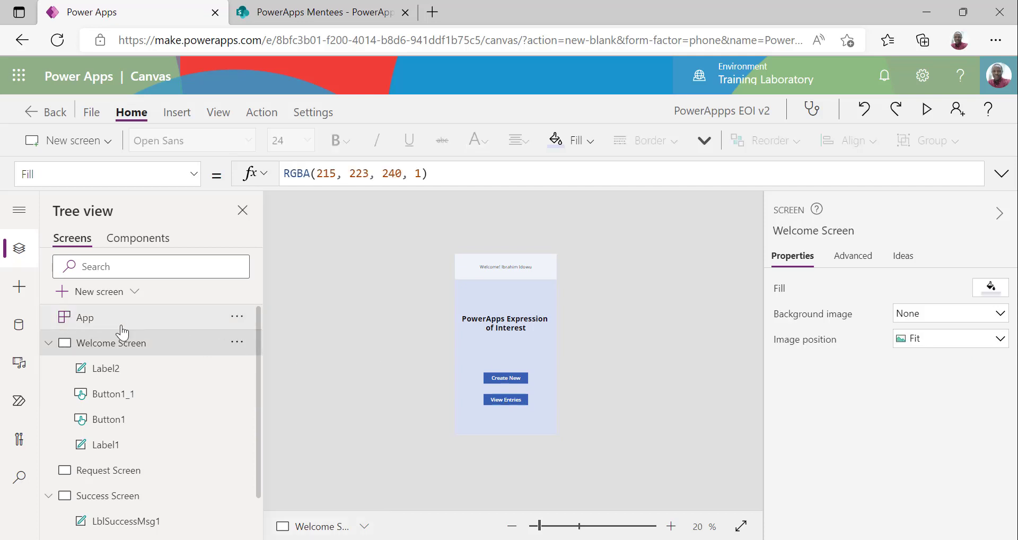
pyautogui.click(49, 343)
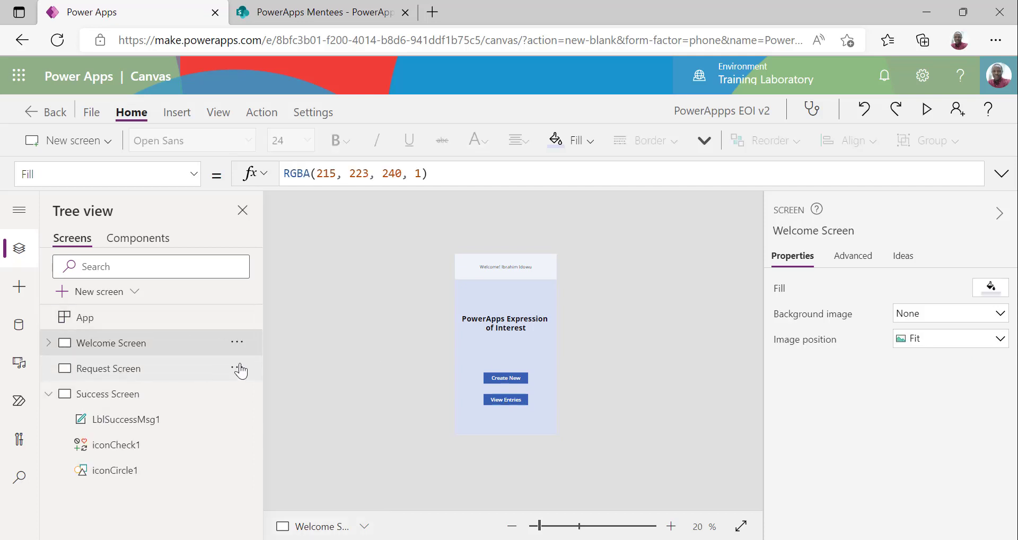
# Insert an Edit form, Form1, on the Request Screen
pyautogui.click(244, 370)
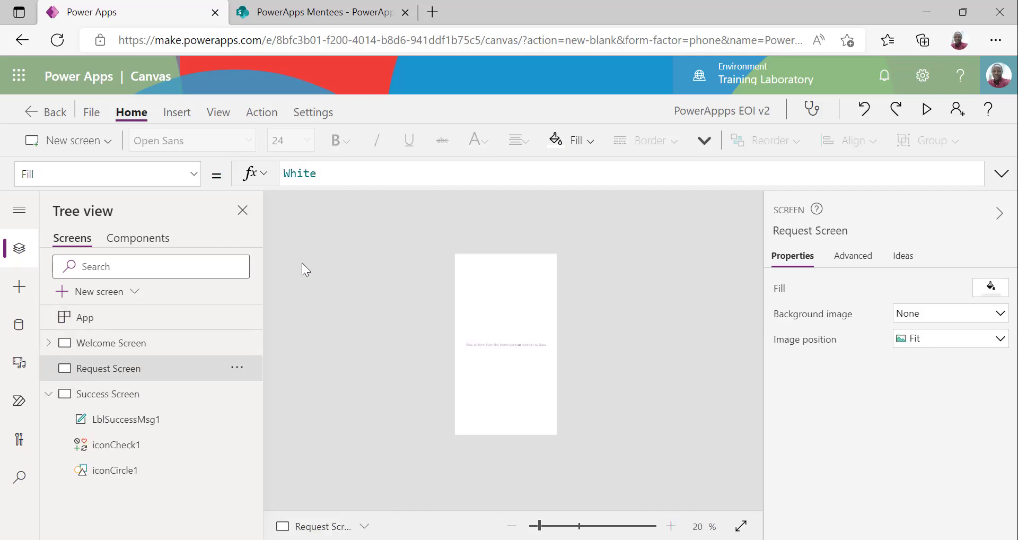
pyautogui.click(172, 118)
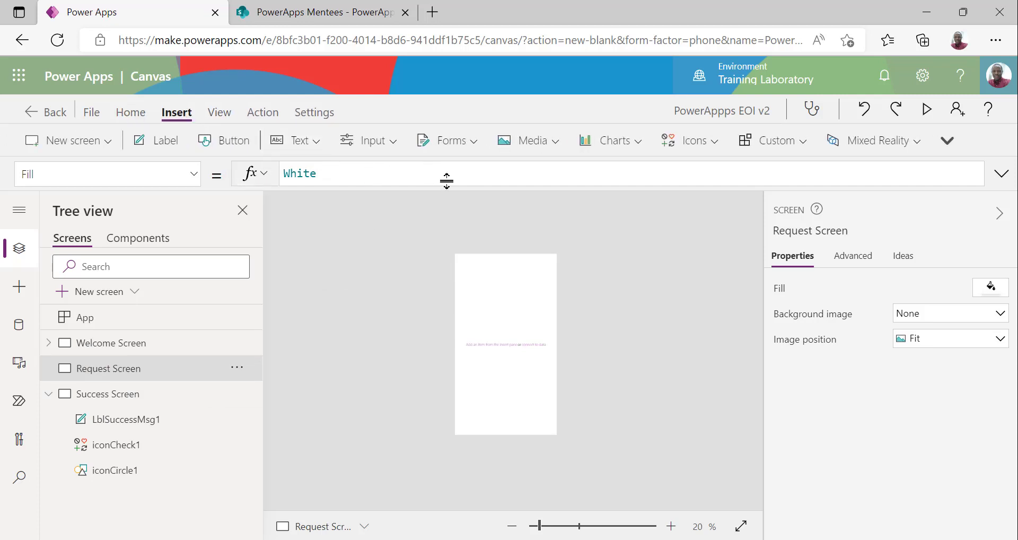
pyautogui.click(471, 150)
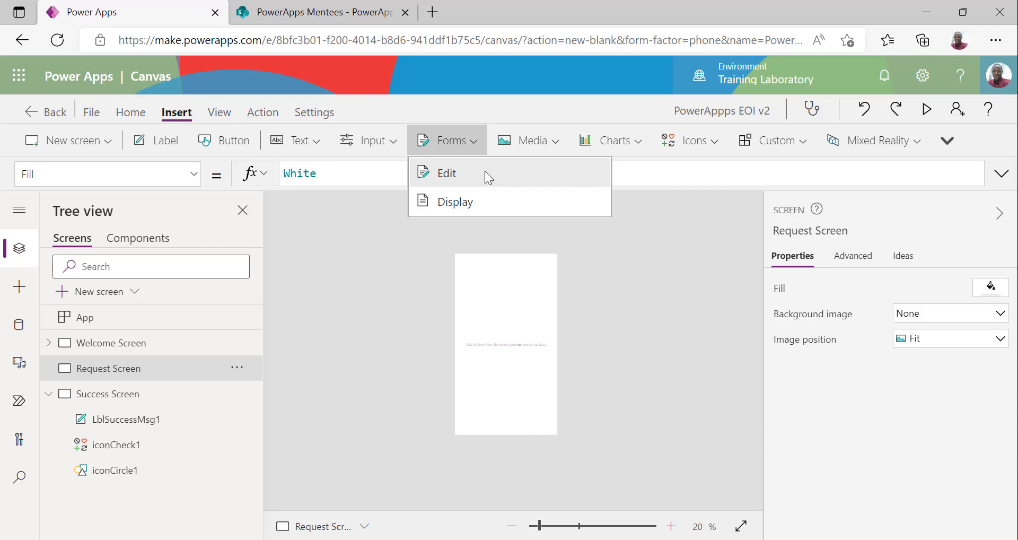
pyautogui.click(484, 172)
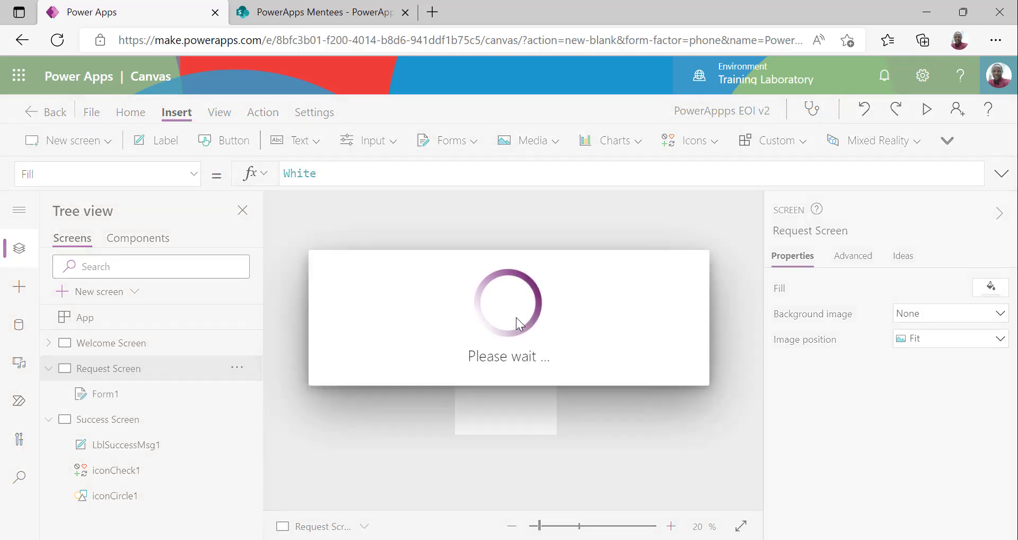
# Rename the Request Screen's form to NewEntryForm
pyautogui.click(471, 141)
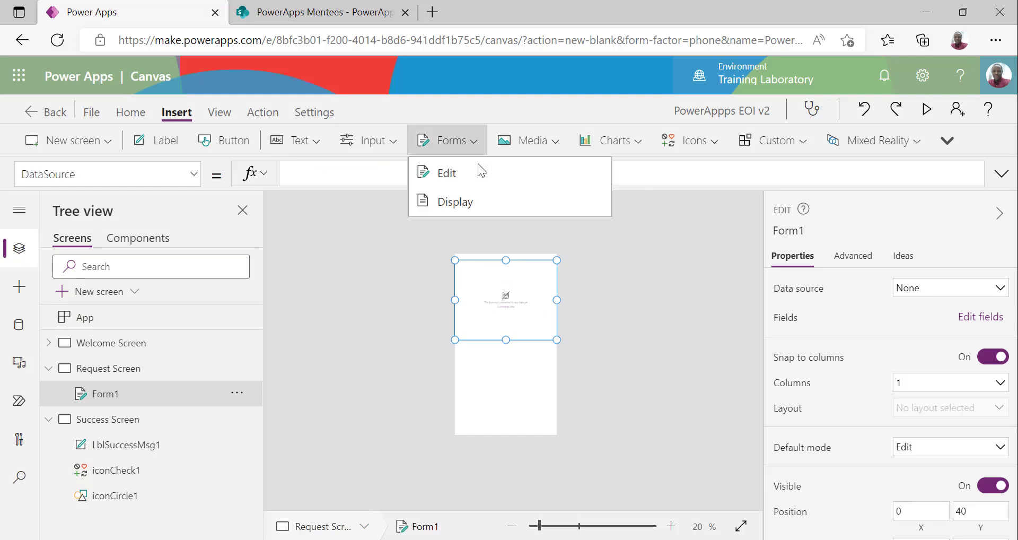
pyautogui.click(563, 338)
pyautogui.click(519, 326)
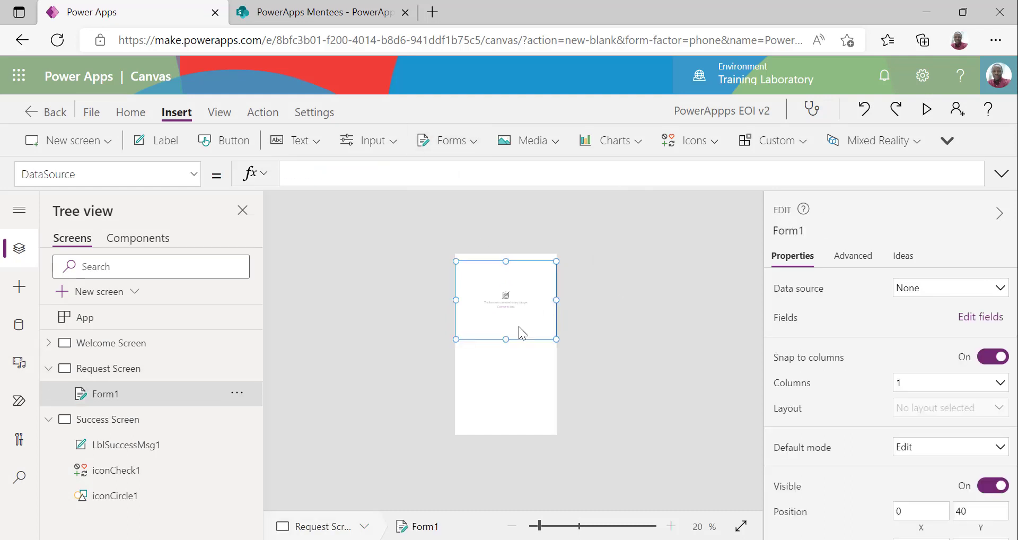
pyautogui.click(794, 232)
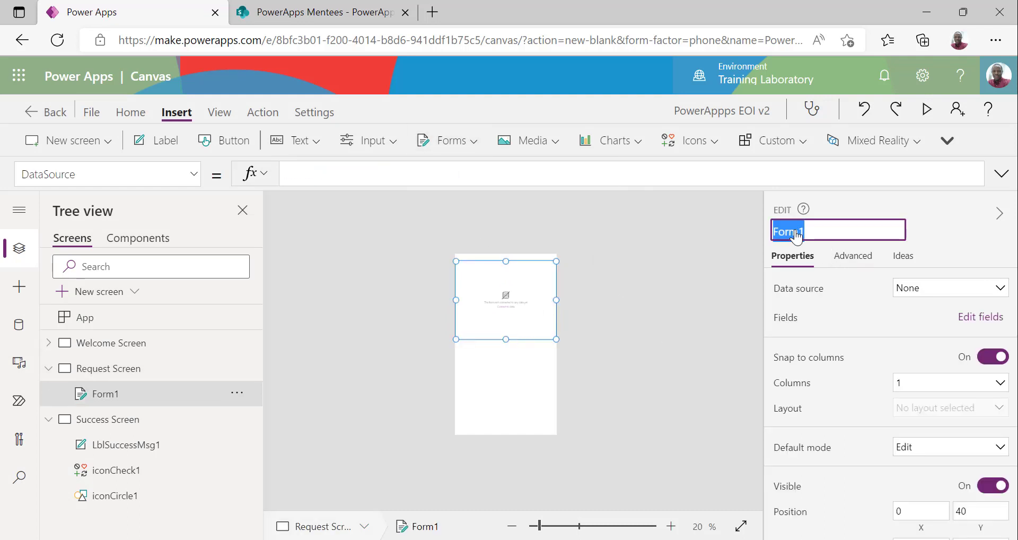
pyautogui.write('NewEntry')
pyautogui.press('Return')
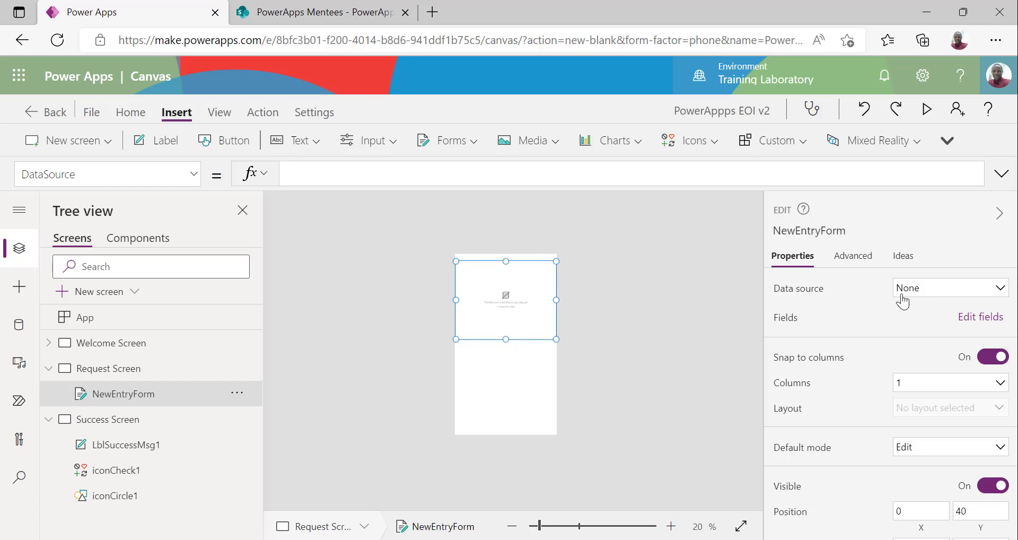
# Bring up the Data pane, which shows the app has no data sources yet
pyautogui.click(925, 292)
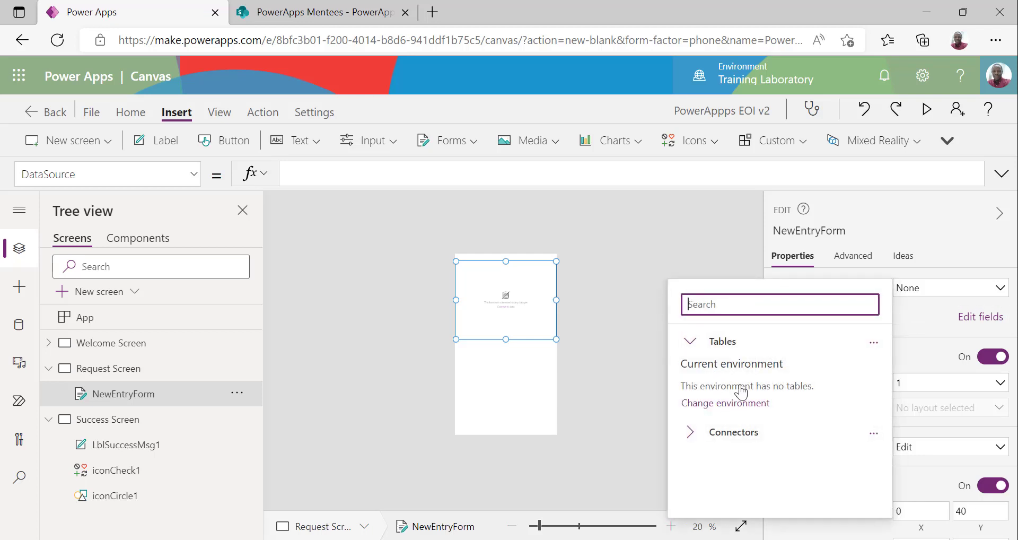
pyautogui.click(682, 256)
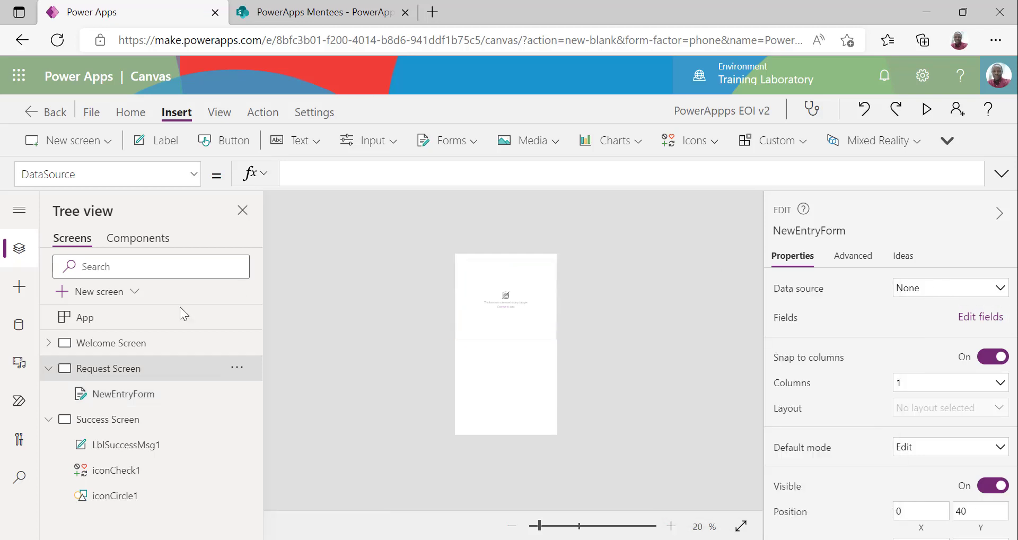
pyautogui.click(19, 329)
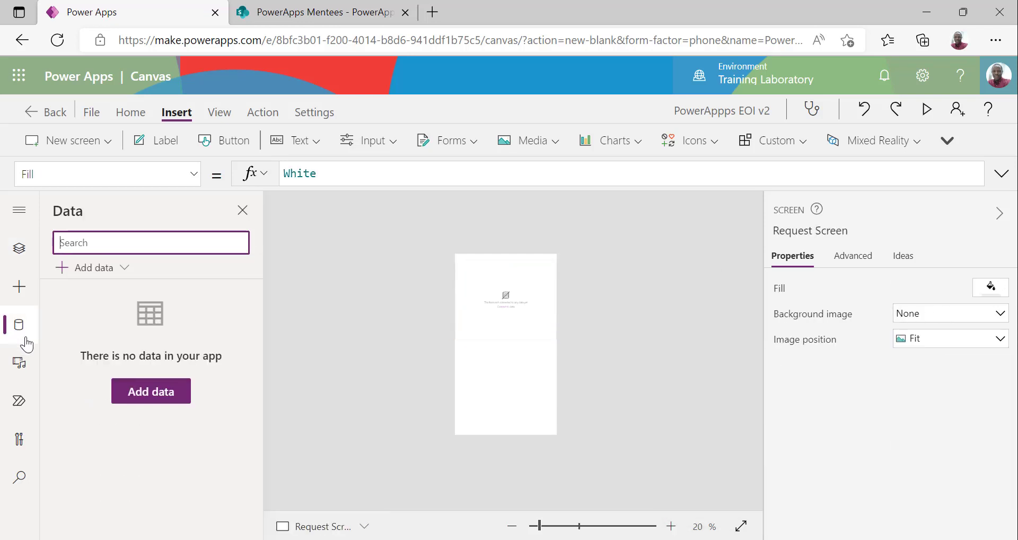
# Add data by searching 'sharepoint' and choosing the existing SharePoint connection
pyautogui.click(124, 268)
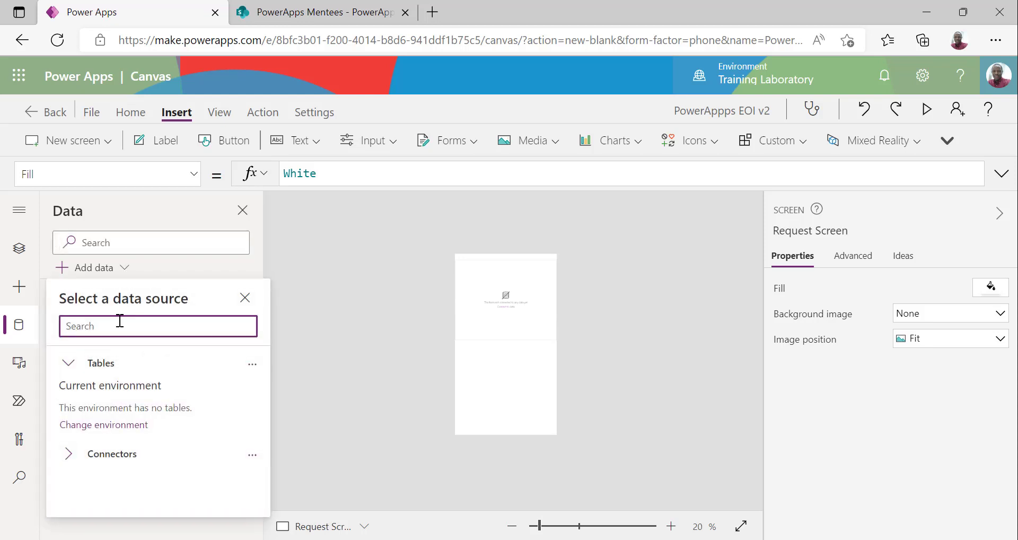
pyautogui.write('sharepoint')
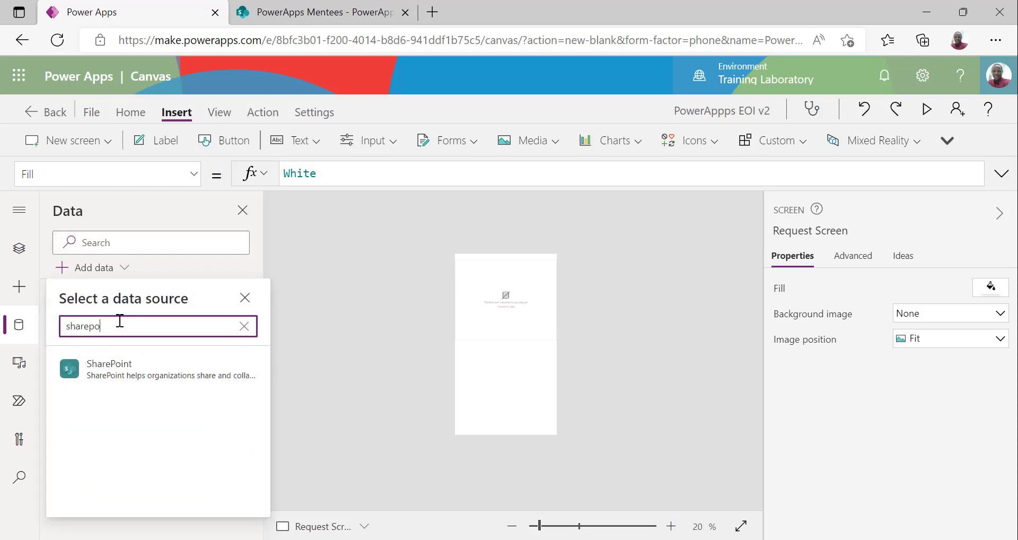
pyautogui.click(123, 375)
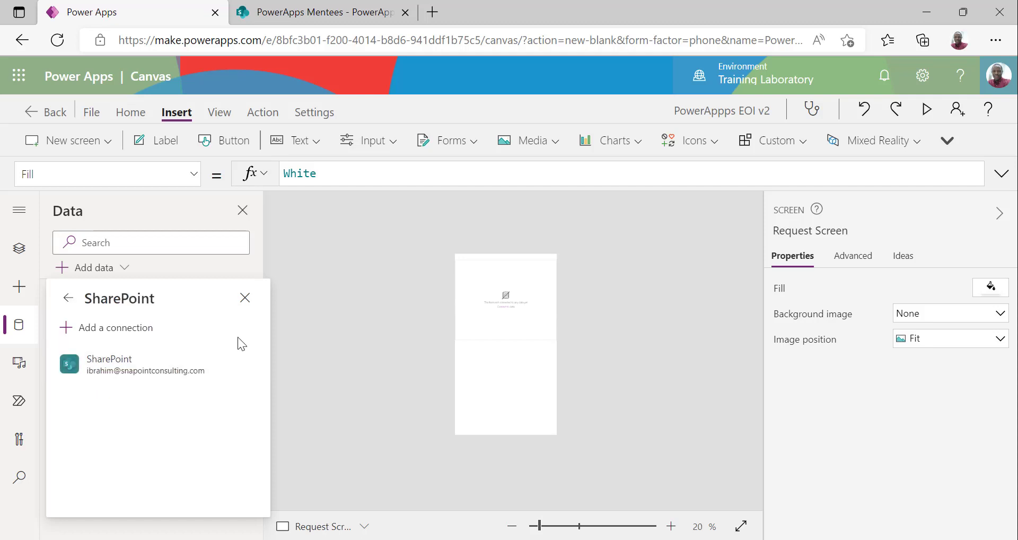
pyautogui.click(172, 364)
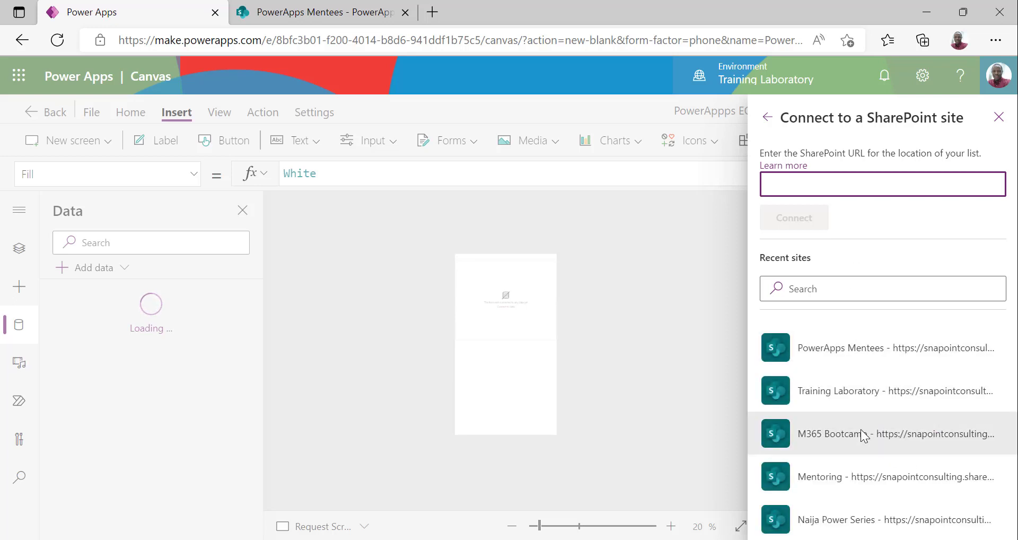
# Pick the Training Laboratory site and check the list's name on SharePoint
pyautogui.click(866, 394)
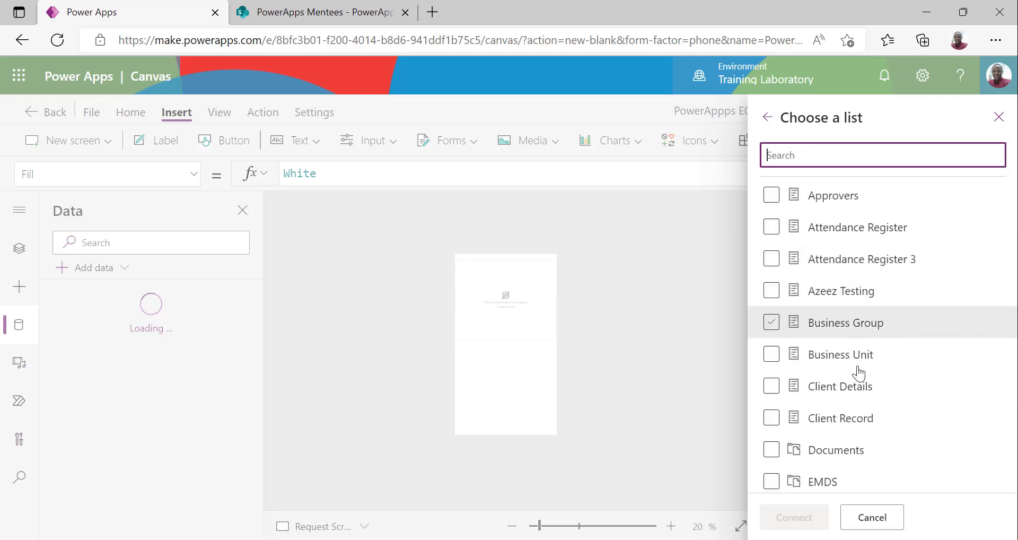
pyautogui.scroll(-1, 851, 403)
pyautogui.scroll(-10, 854, 413)
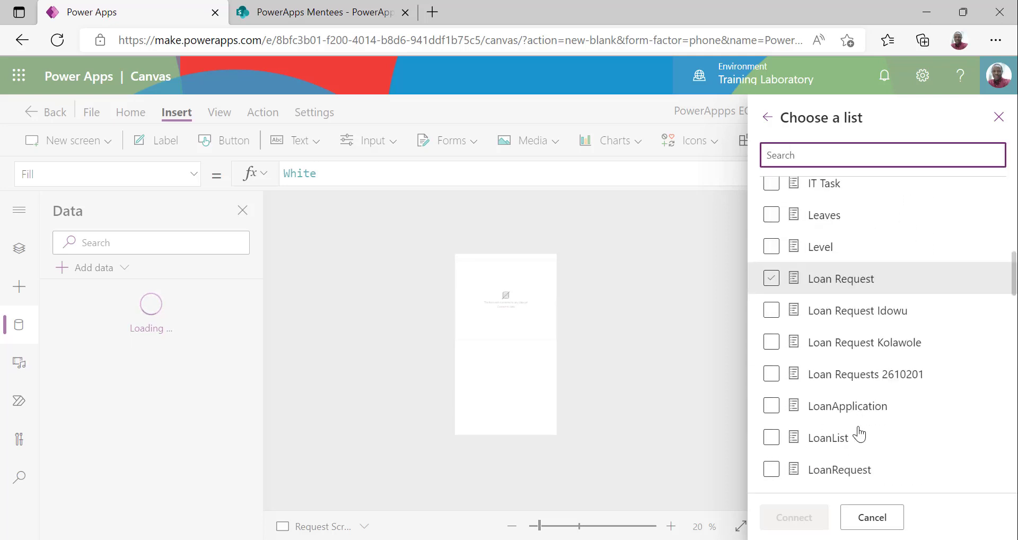
pyautogui.click(317, 12)
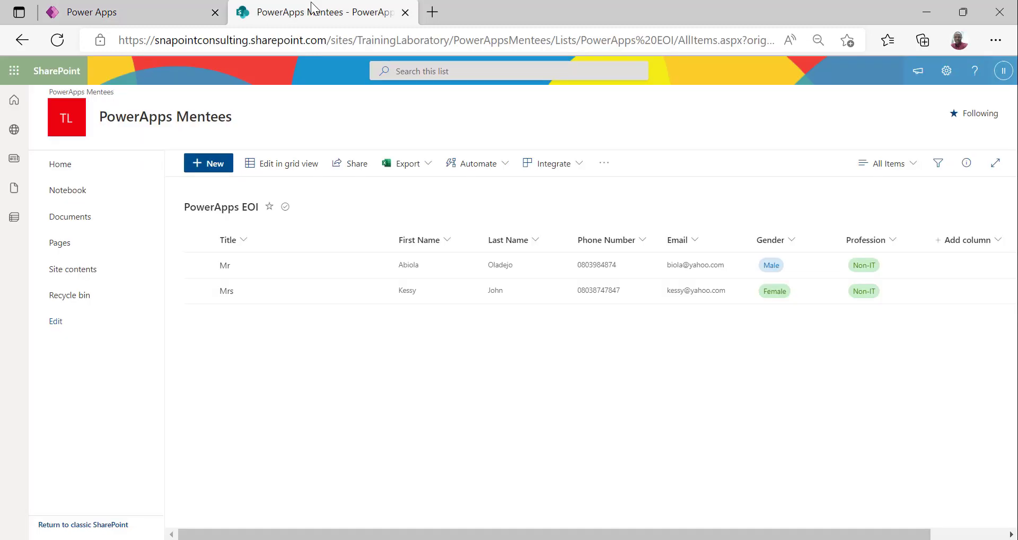
pyautogui.click(120, 17)
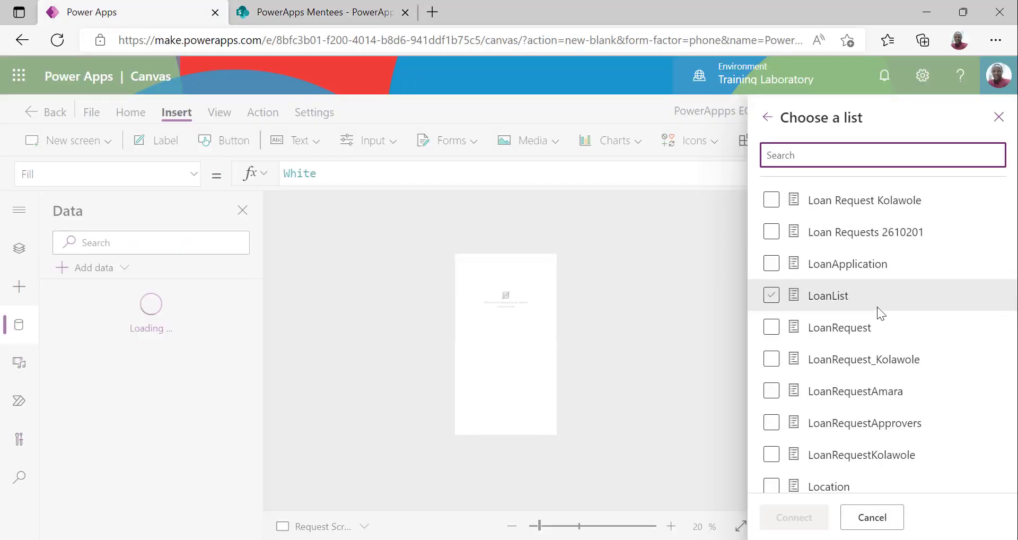
# Switch to the PowerApps Mentees site, tick the PowerApps EOI list and connect it
pyautogui.scroll(4, 877, 306)
pyautogui.scroll(6, 877, 306)
pyautogui.scroll(-3, 873, 297)
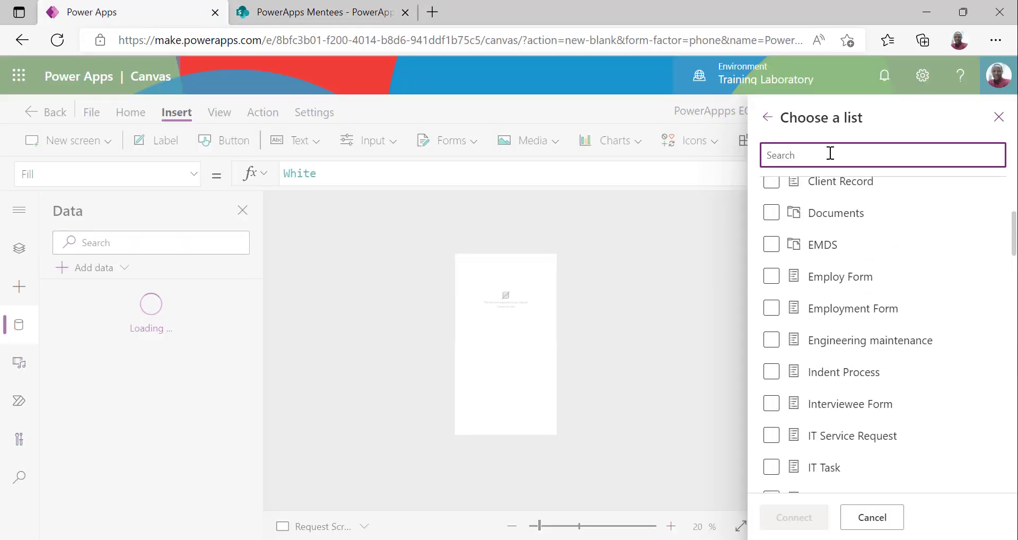
pyautogui.write('power')
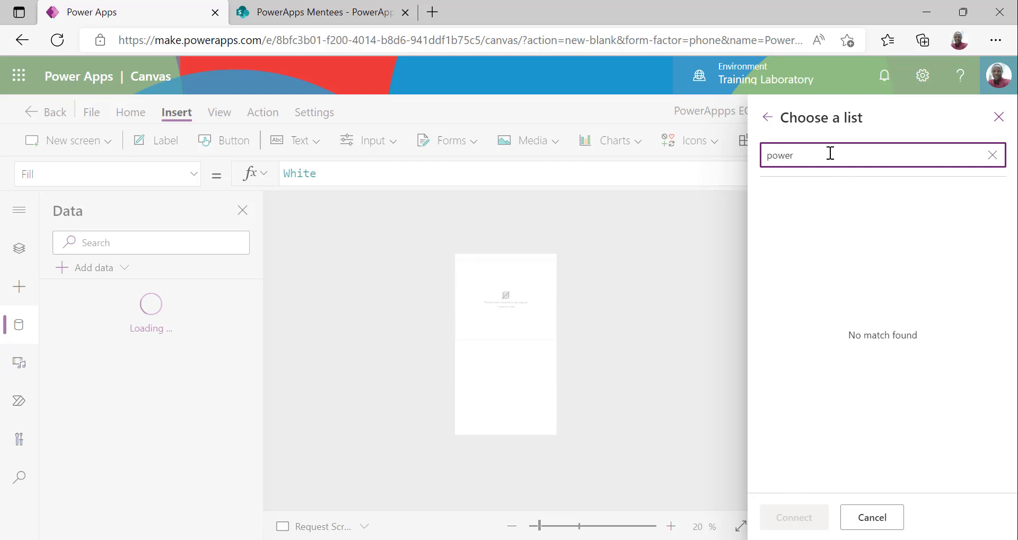
pyautogui.press('BackSpace')
pyautogui.press('BackSpace')
pyautogui.press('BackSpace')
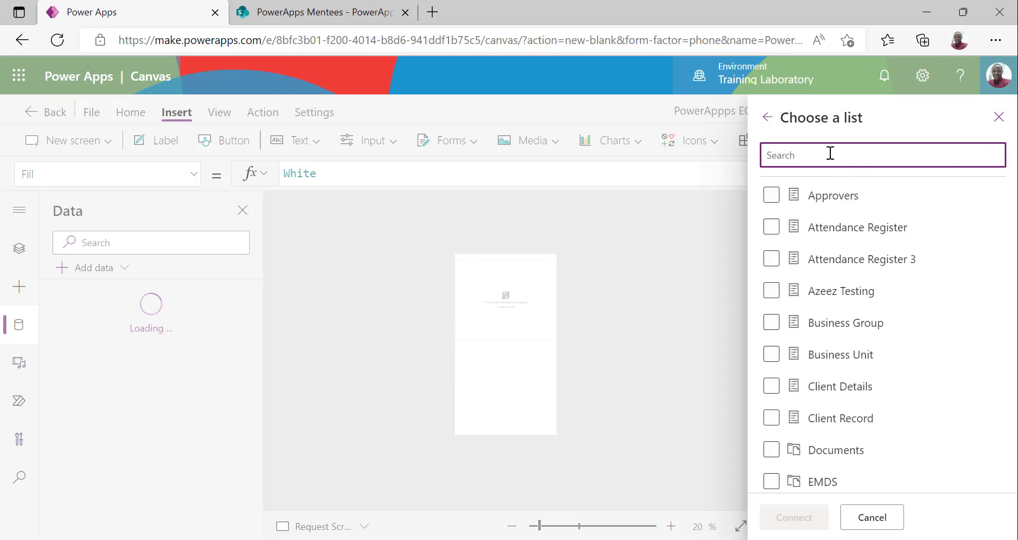
pyautogui.click(767, 118)
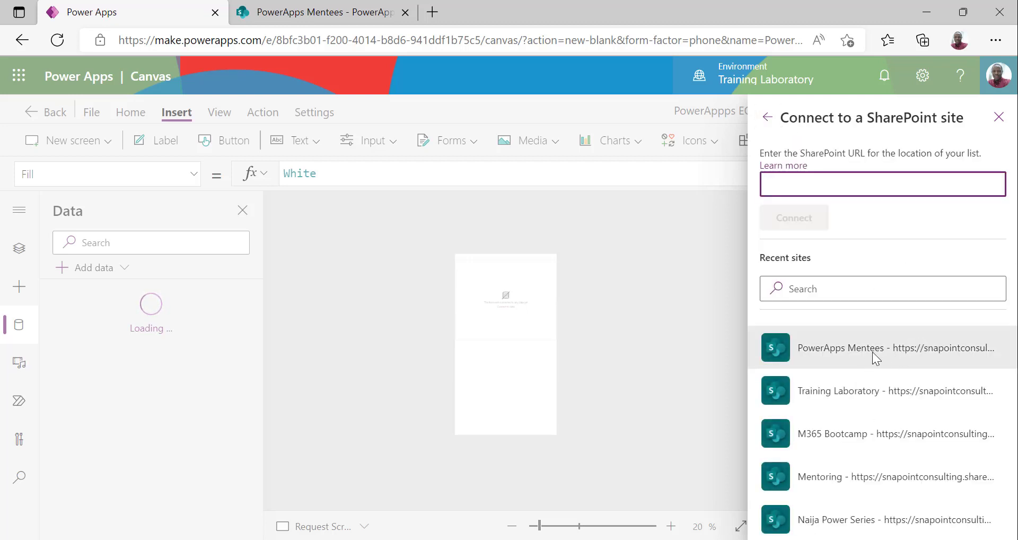
pyautogui.click(873, 352)
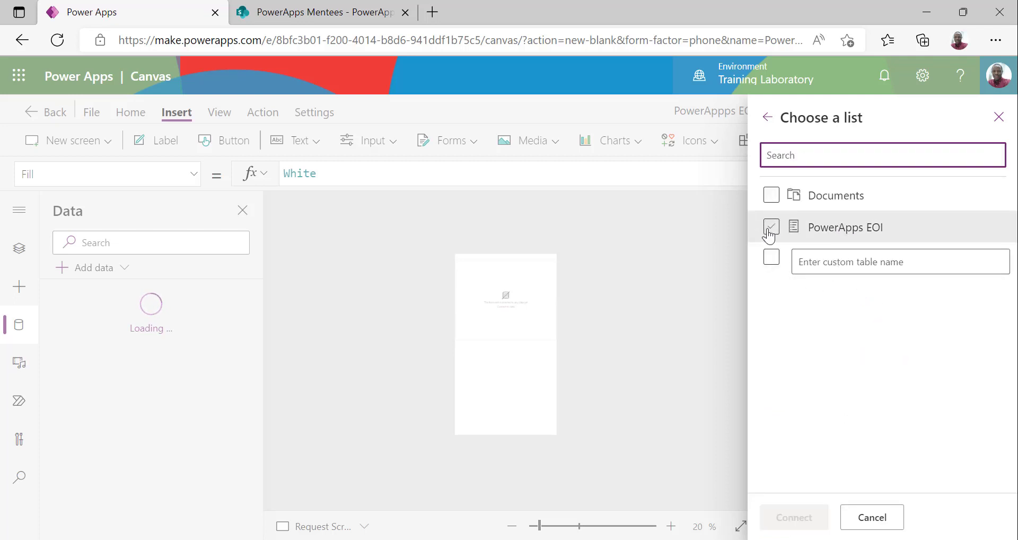
pyautogui.click(770, 228)
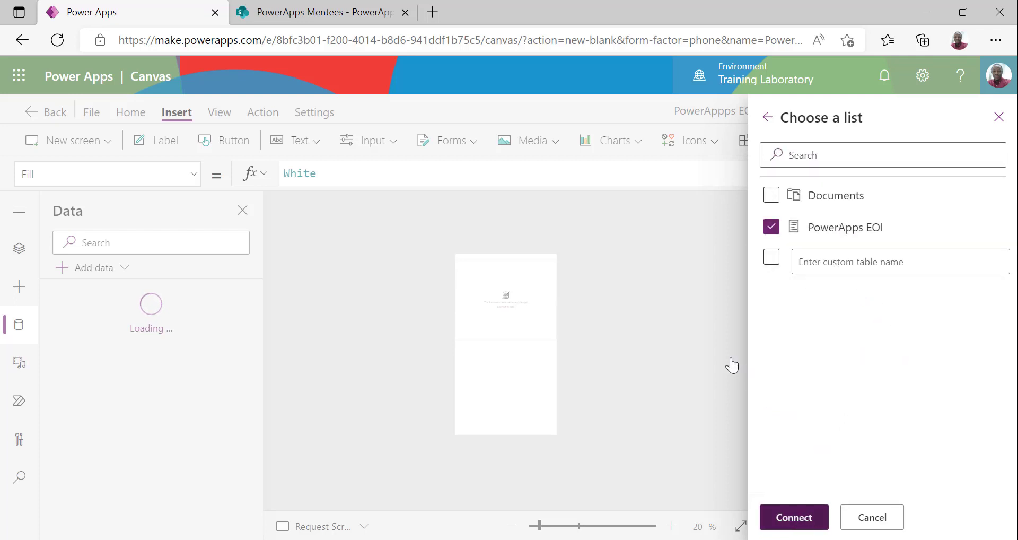
pyautogui.click(731, 364)
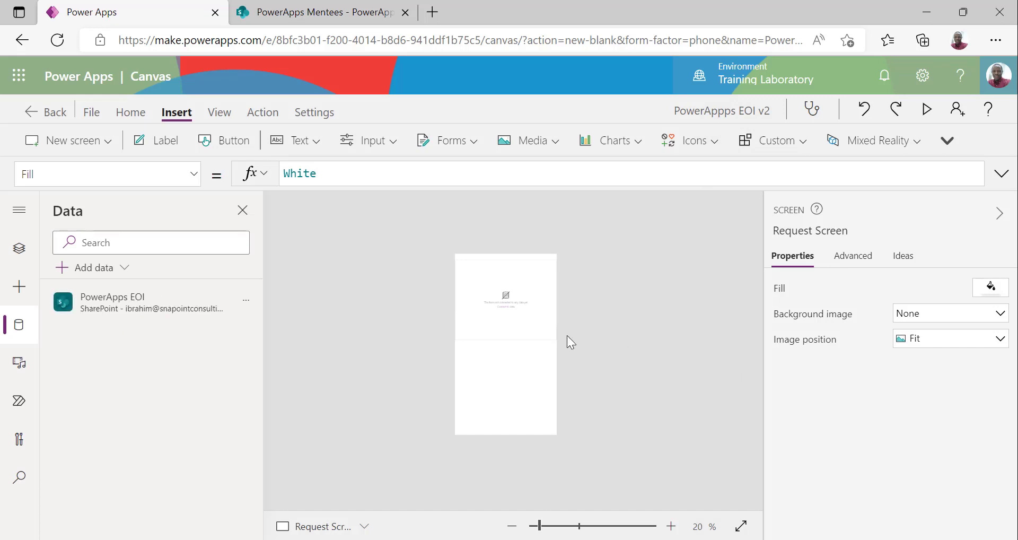
# Bind NewEntryForm to PowerApps EOI, showing Title, First Name, Last Name and Phone Number
pyautogui.click(523, 324)
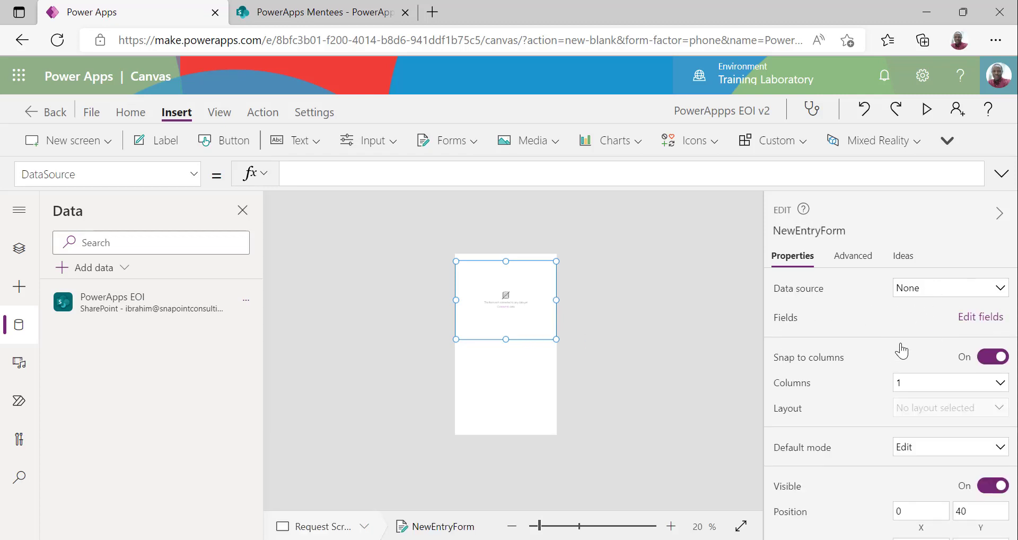
pyautogui.click(911, 319)
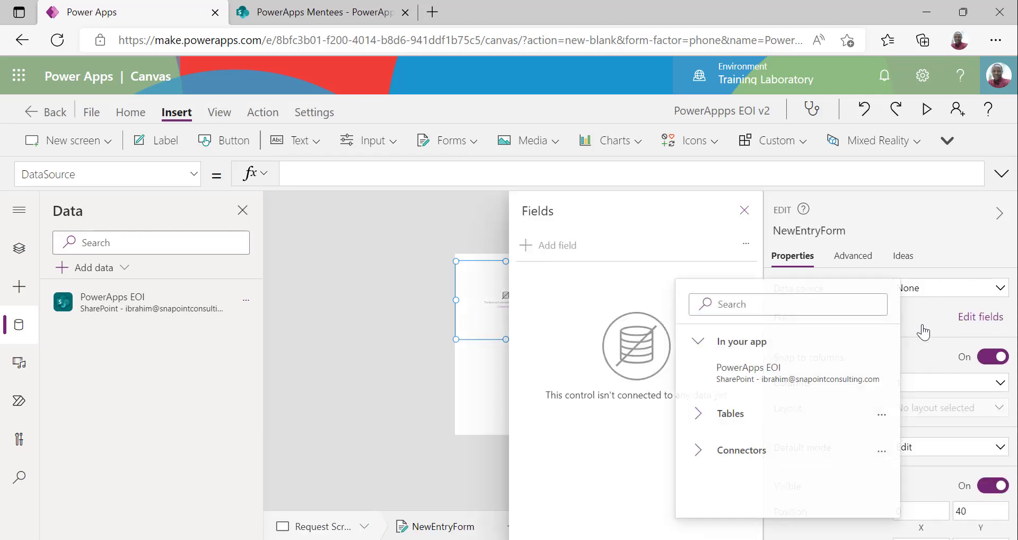
pyautogui.click(779, 379)
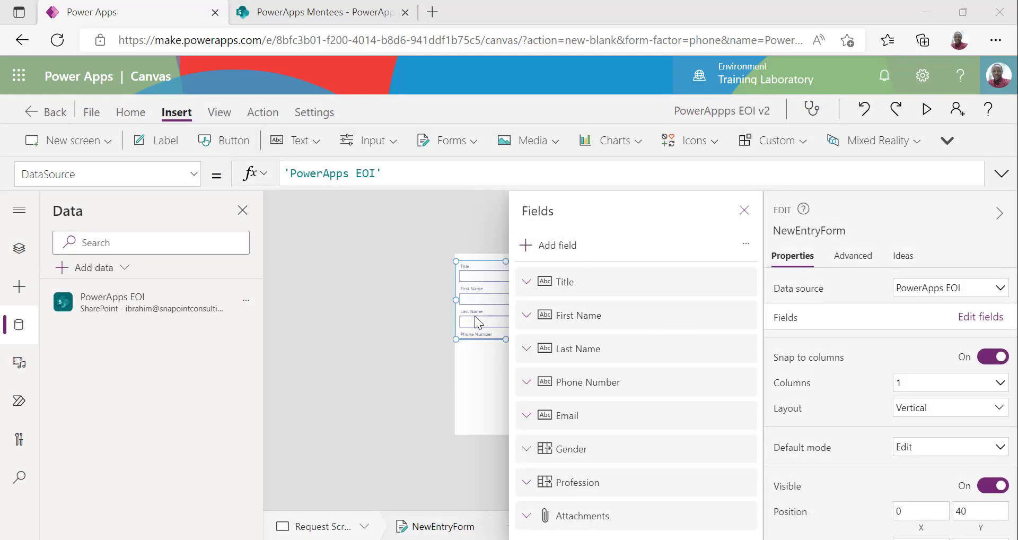
pyautogui.click(414, 313)
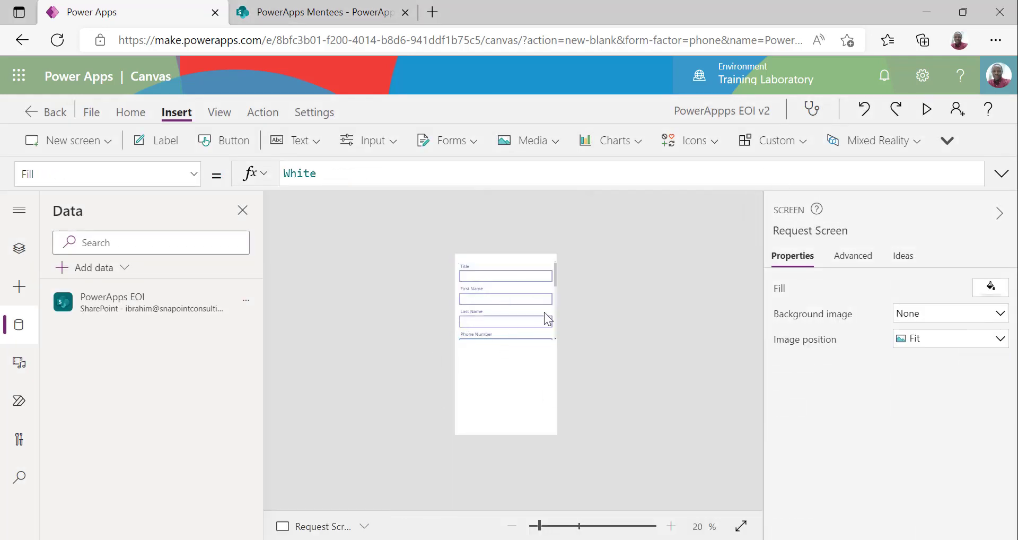
# Stretch NewEntryForm taller and move its top edge down to Y 110
pyautogui.click(554, 279)
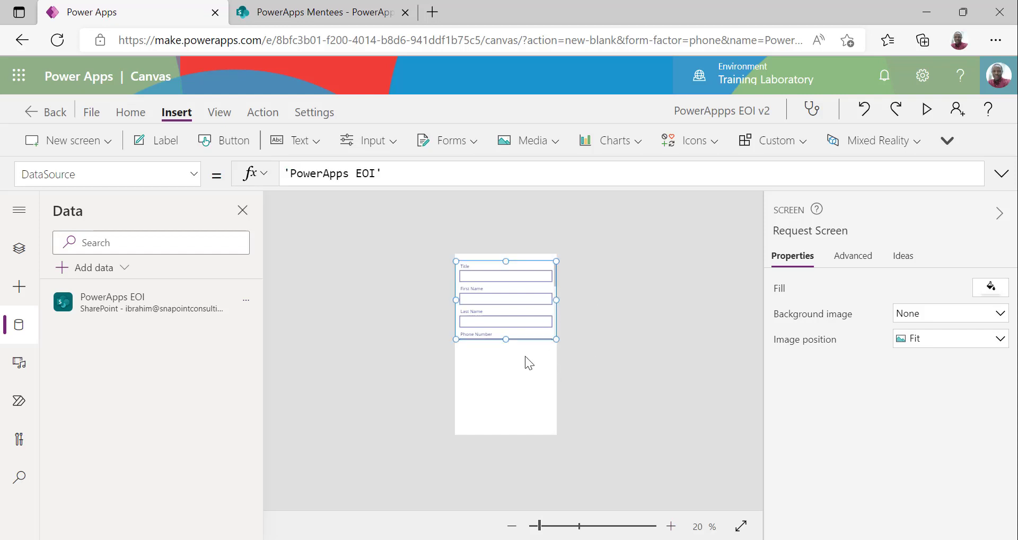
pyautogui.moveTo(508, 340); pyautogui.dragTo(507, 416)
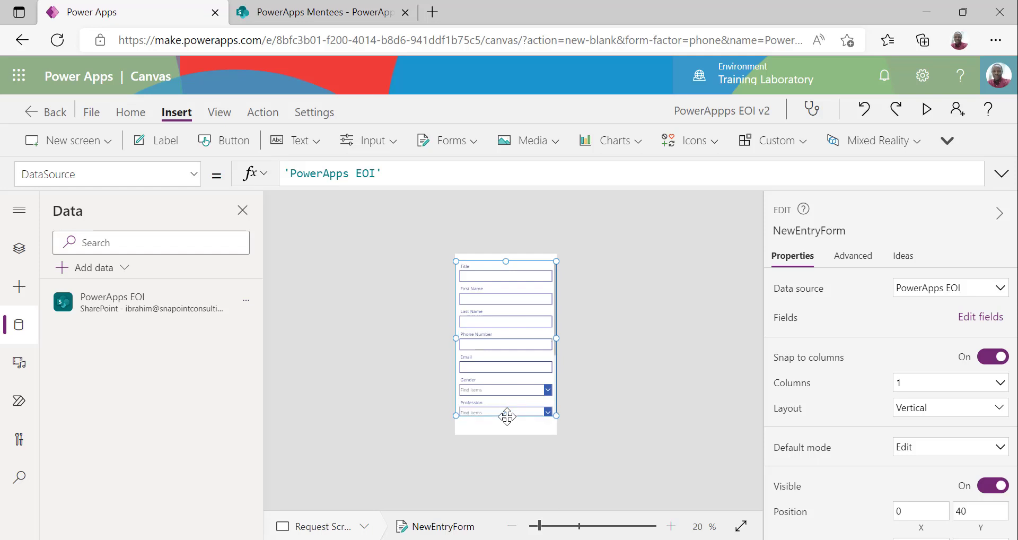
pyautogui.moveTo(506, 259); pyautogui.dragTo(505, 270)
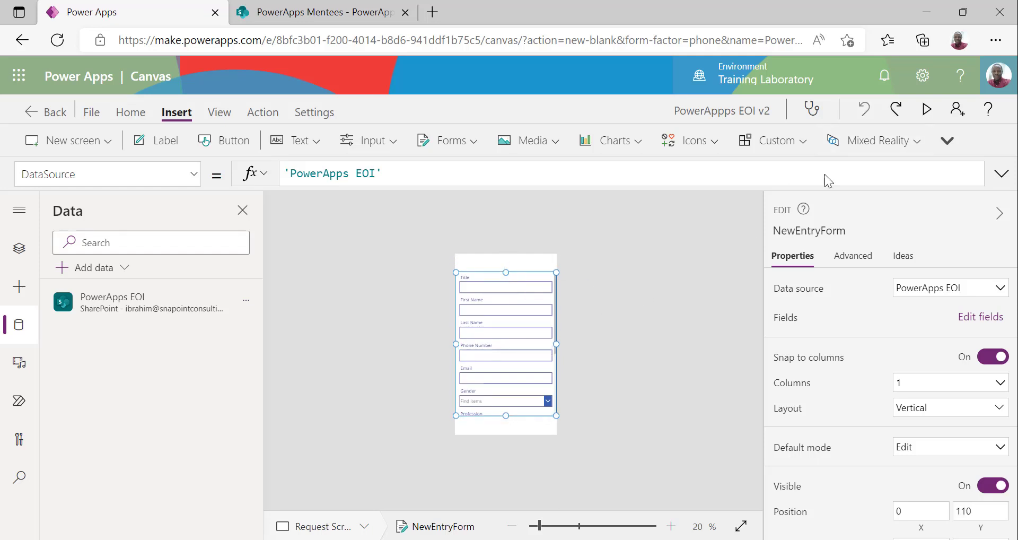
pyautogui.click(601, 371)
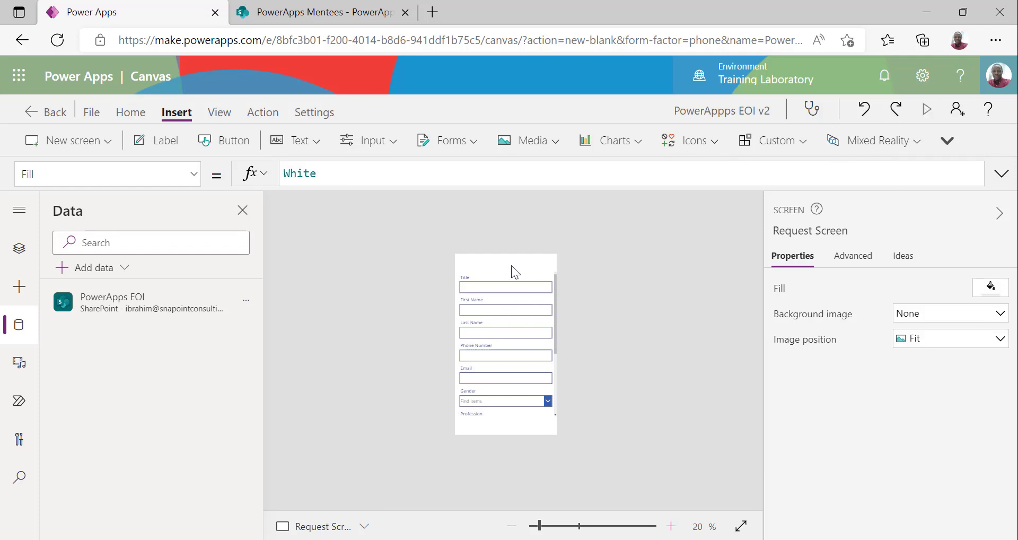
# Preview the app, then set the form's Default mode to New
pyautogui.press('F5')
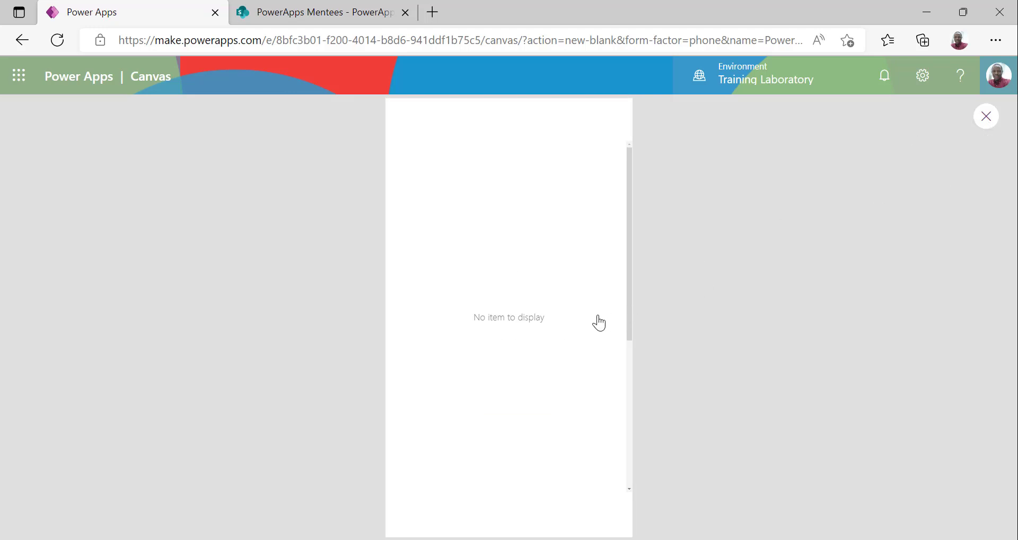
pyautogui.press('Escape')
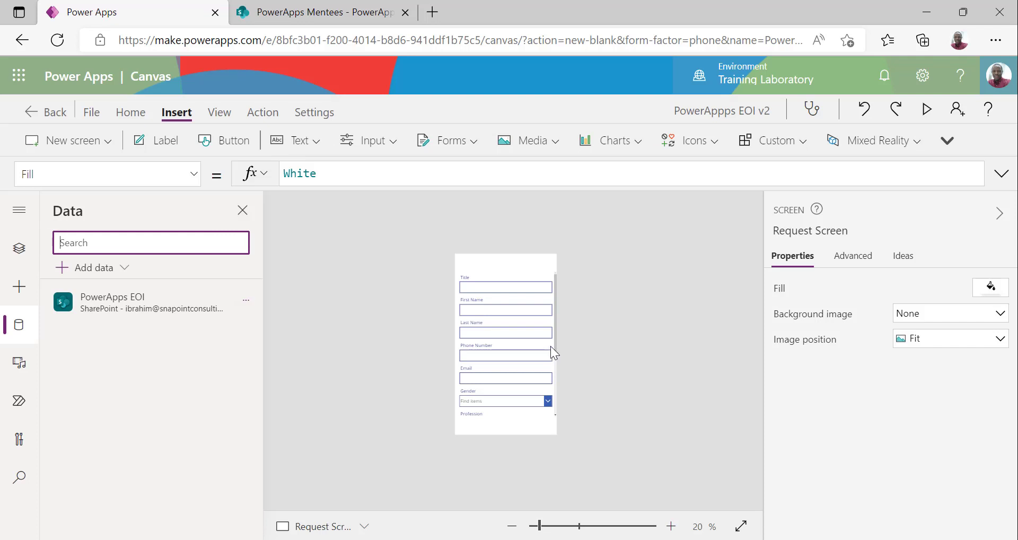
pyautogui.click(555, 342)
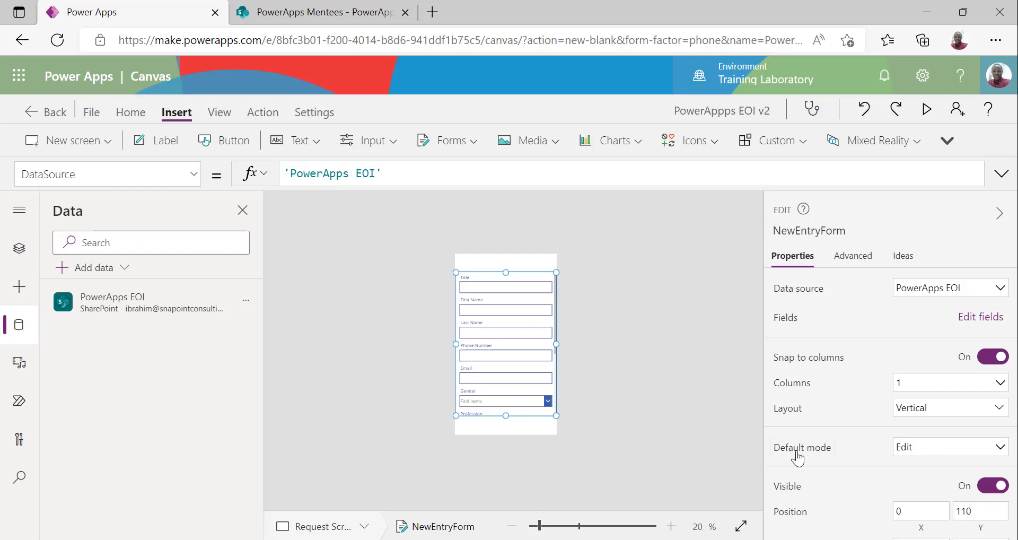
pyautogui.click(931, 455)
pyautogui.click(918, 484)
# Preview the form down to the Attachments field, then exit back to Studio
pyautogui.click(925, 110)
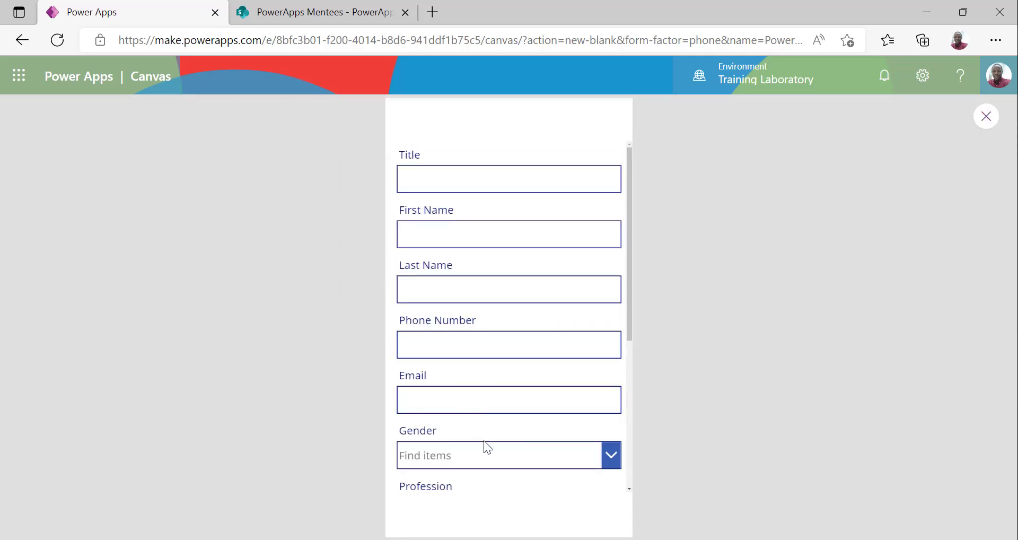
pyautogui.scroll(-5, 526, 418)
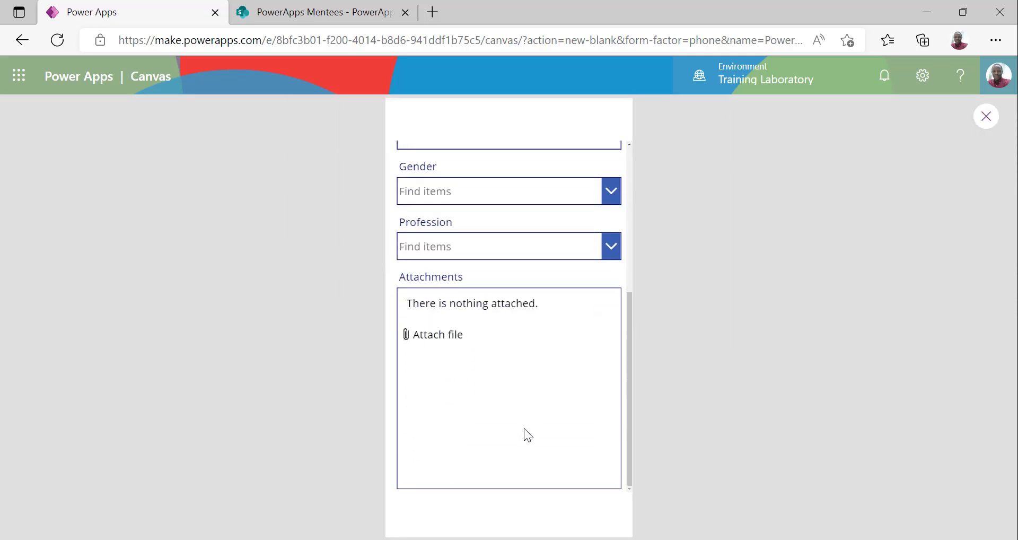
pyautogui.scroll(5, 503, 315)
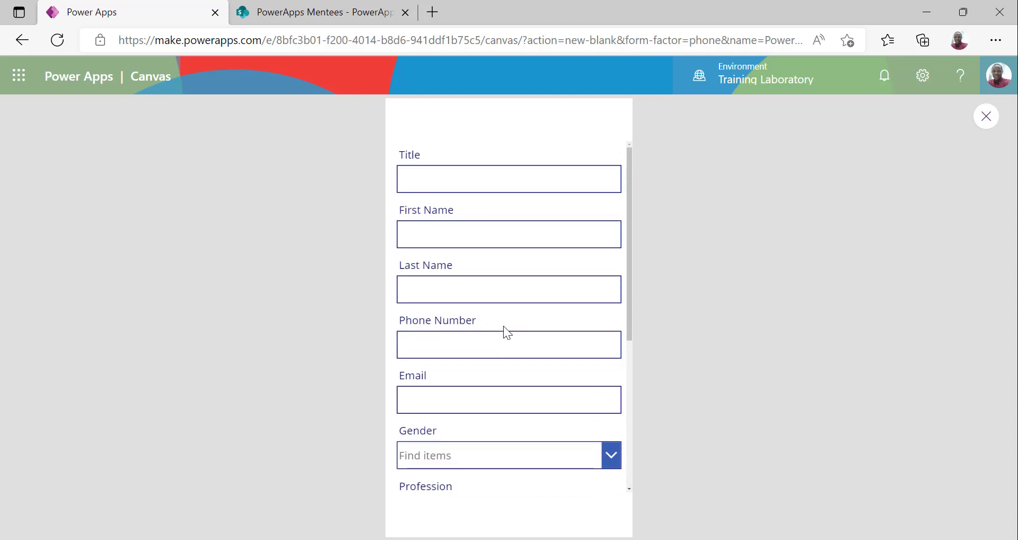
pyautogui.scroll(-6, 503, 326)
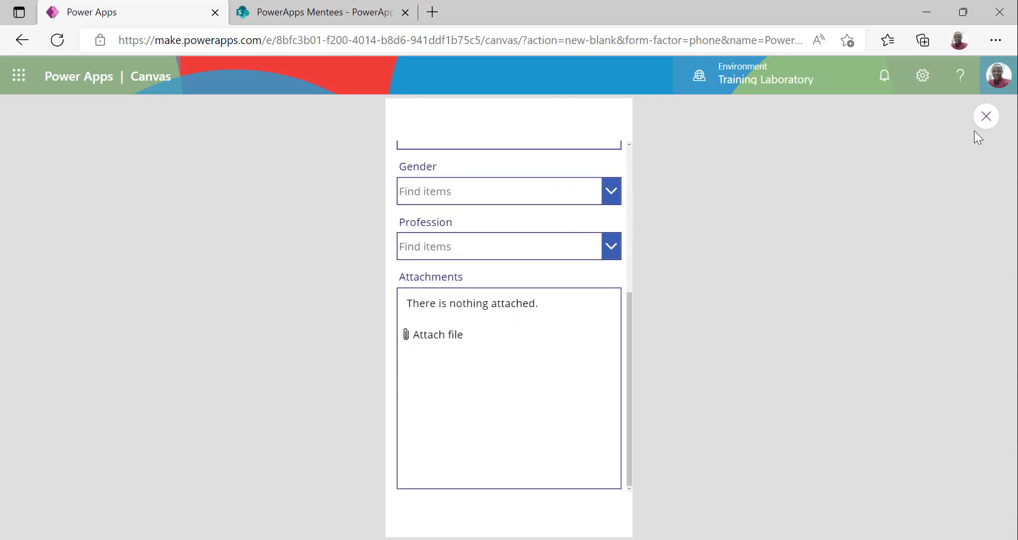
pyautogui.press('Escape')
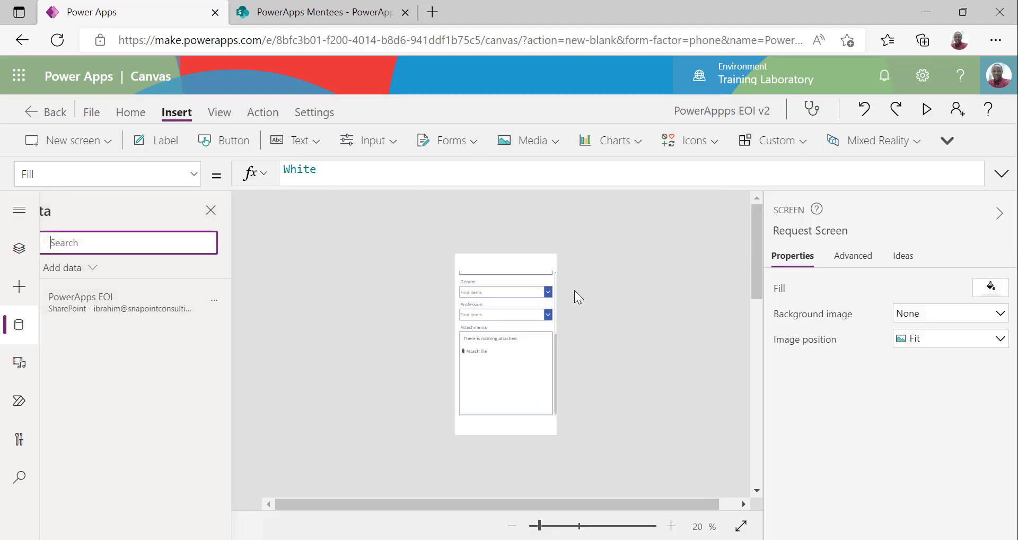
# Set the Attachments card's Visible toggle to Off
pyautogui.click(498, 340)
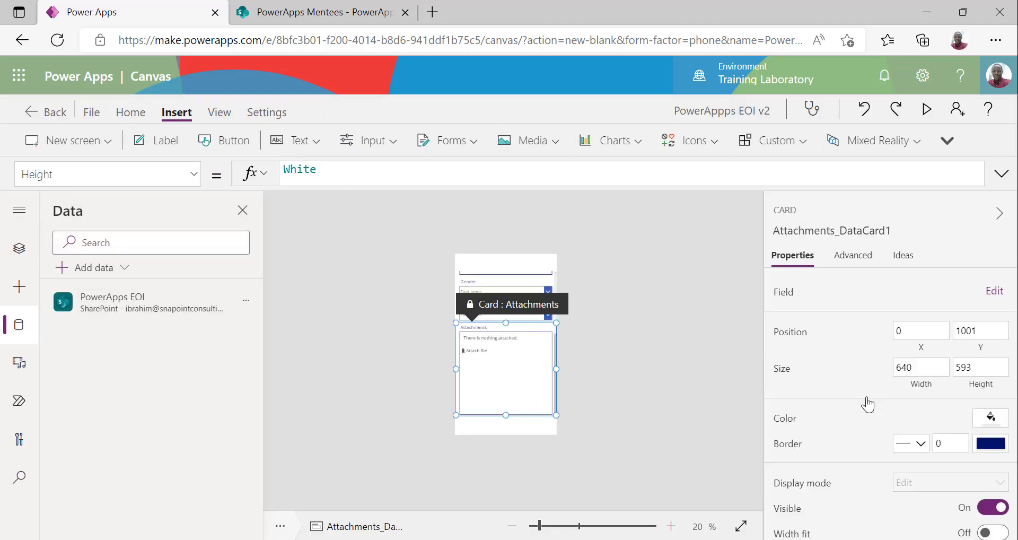
pyautogui.click(983, 510)
pyautogui.click(625, 373)
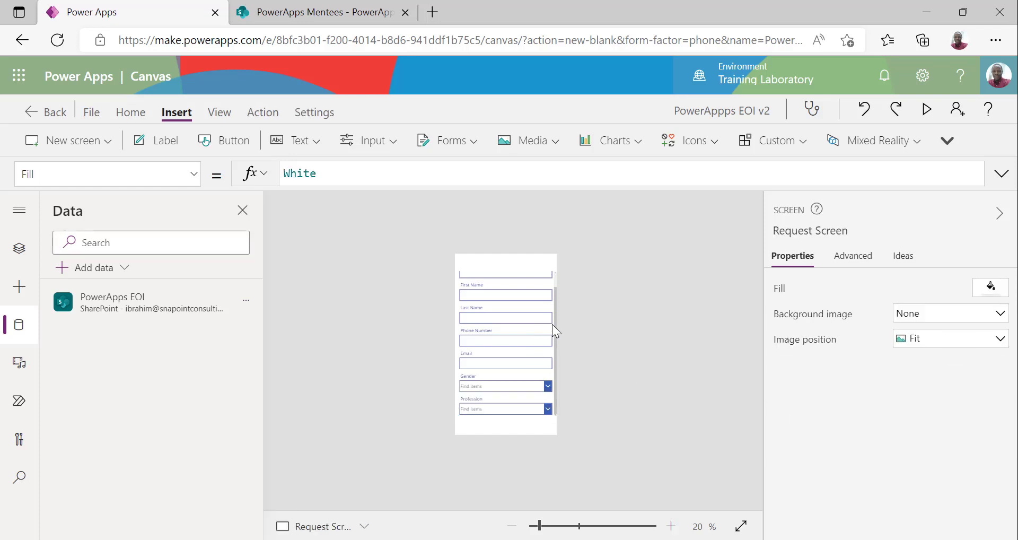
pyautogui.click(927, 110)
pyautogui.scroll(2, 509, 360)
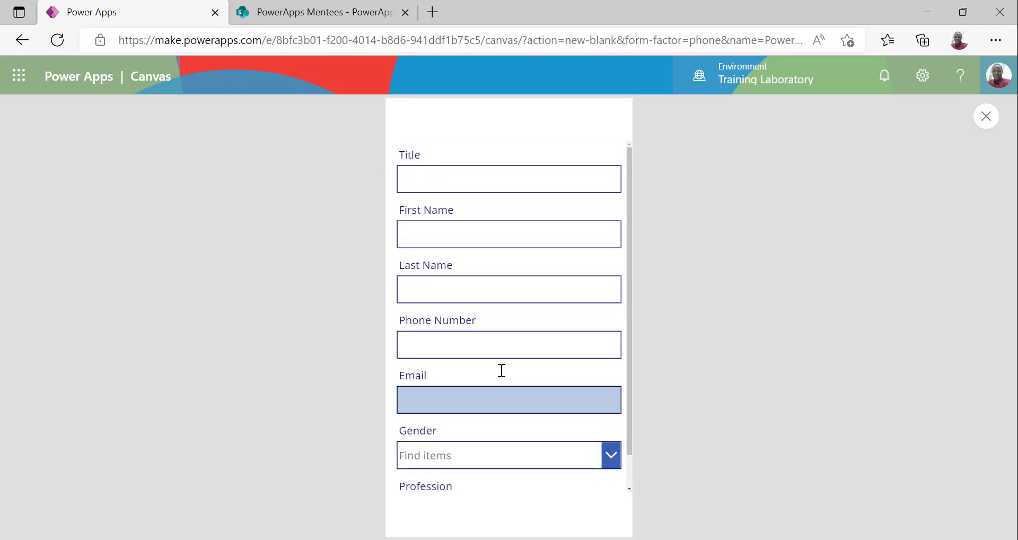
pyautogui.scroll(-1, 502, 370)
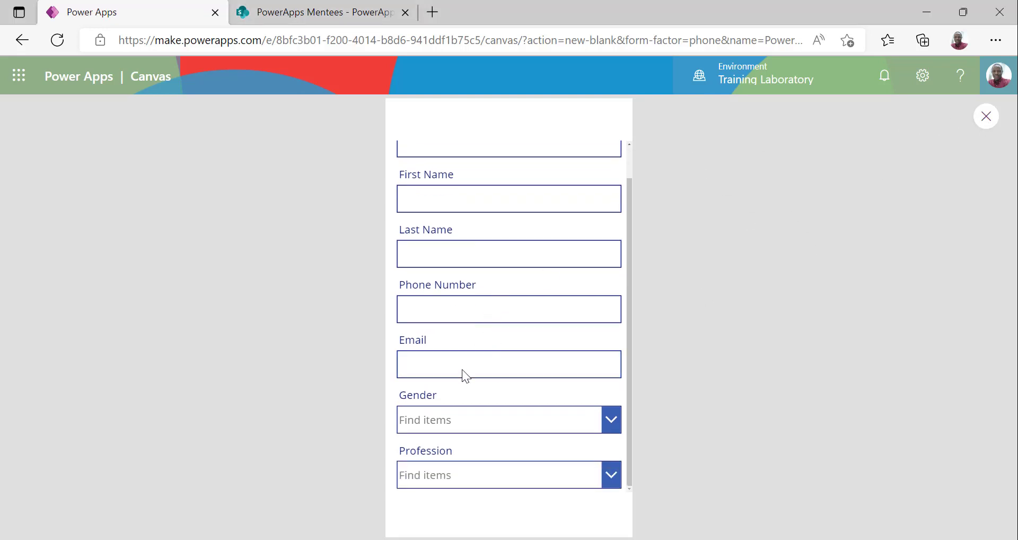
pyautogui.press('Escape')
pyautogui.click(554, 356)
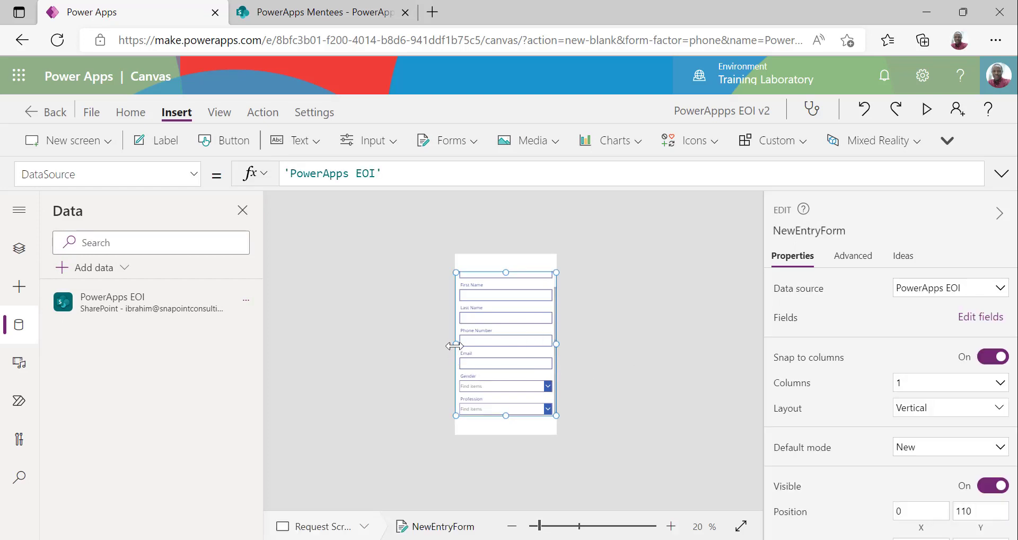
# Set NewEntryForm's X position to 10 in the Properties pane
pyautogui.moveTo(455, 345); pyautogui.dragTo(462, 346)
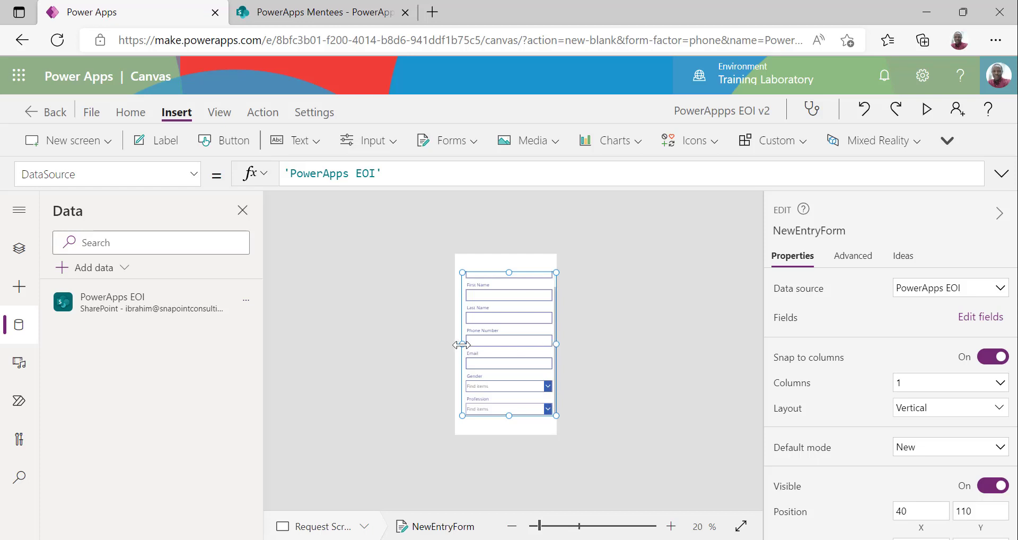
pyautogui.moveTo(461, 345); pyautogui.dragTo(448, 345)
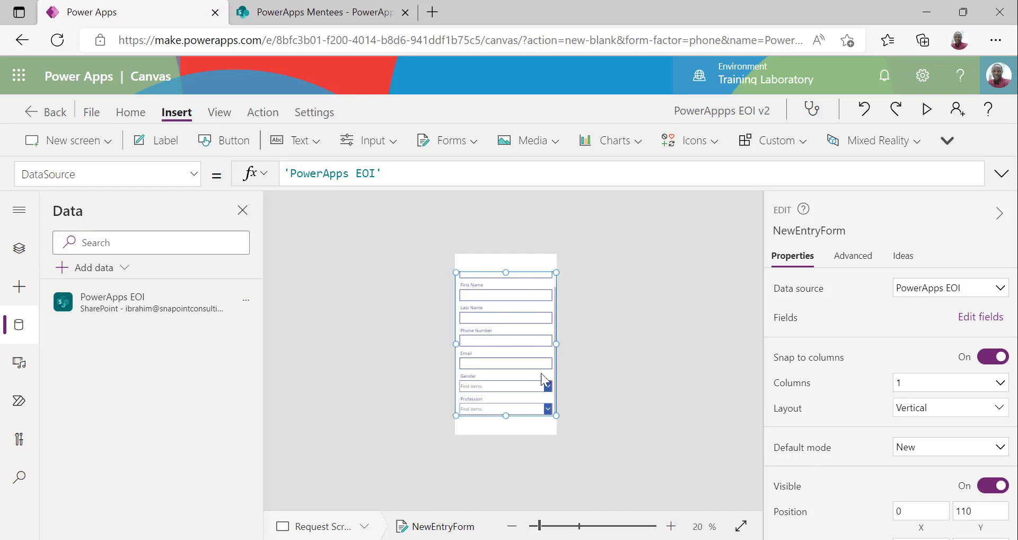
pyautogui.scroll(-3, 896, 472)
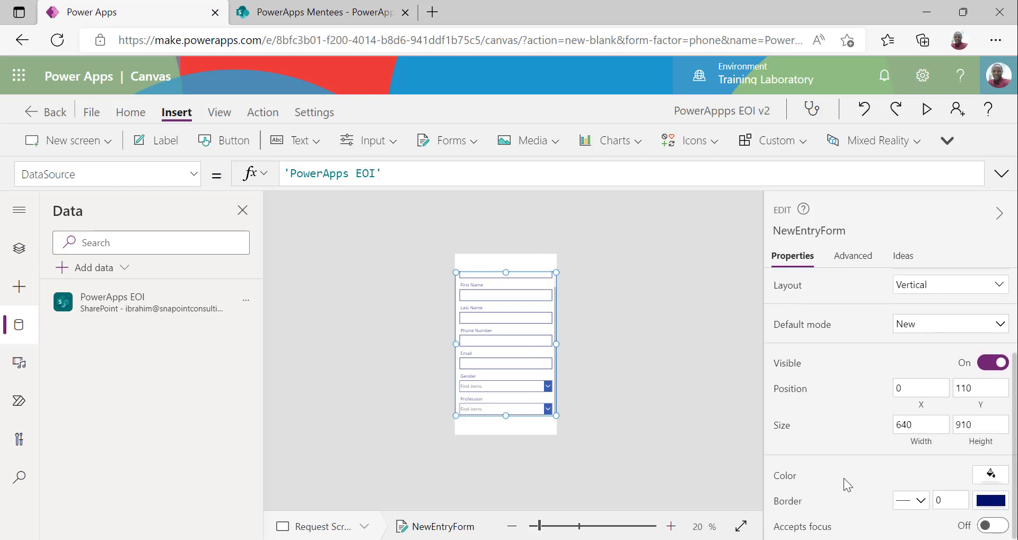
pyautogui.scroll(2, 848, 456)
pyautogui.scroll(1, 854, 401)
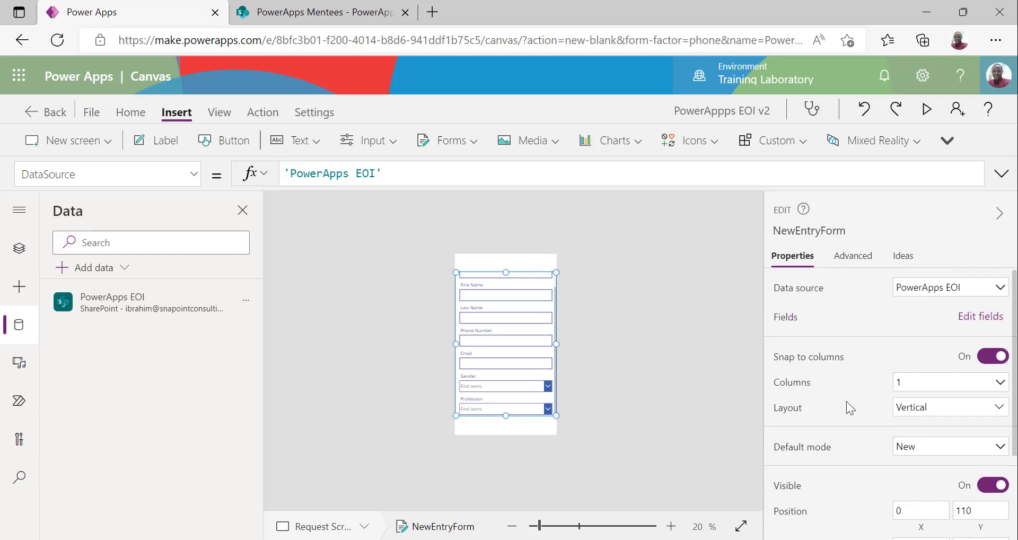
pyautogui.scroll(-3, 847, 403)
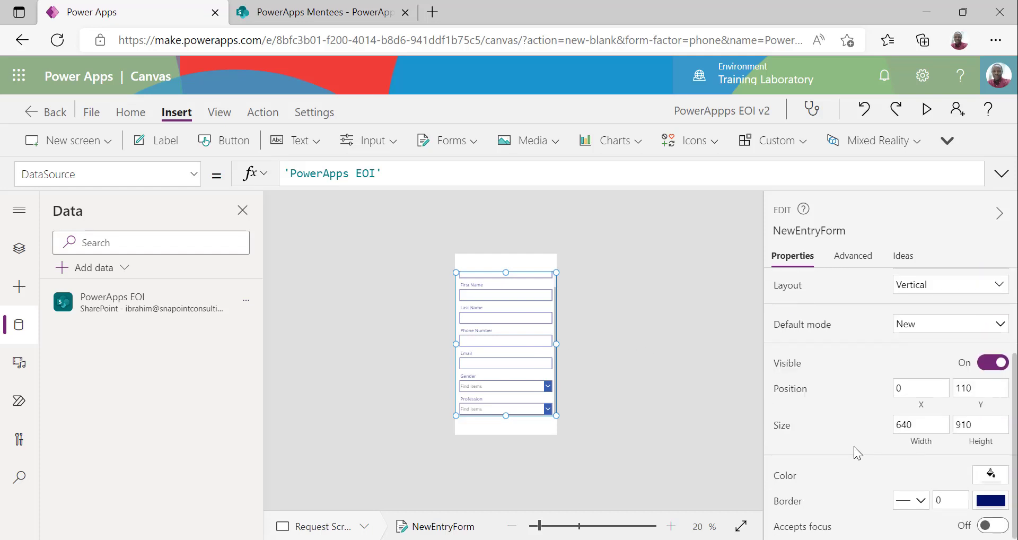
pyautogui.click(910, 389)
pyautogui.write('10')
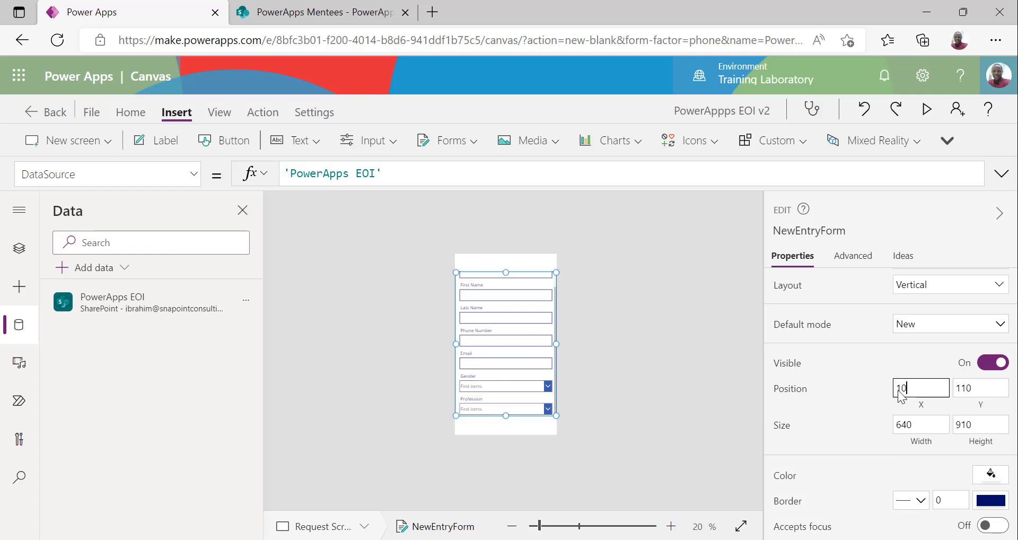
pyautogui.press('Tab')
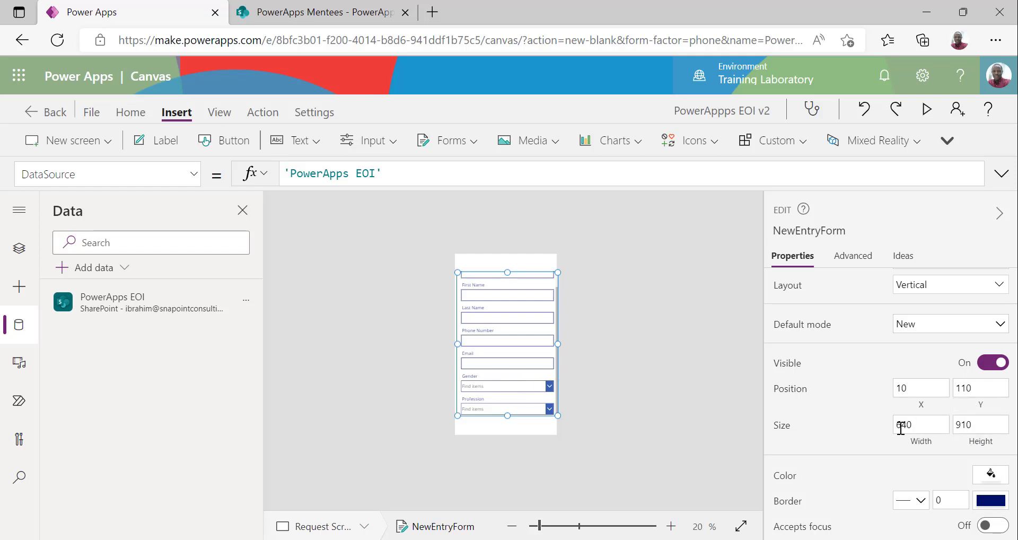
# Change the form's width from 600 to 620
pyautogui.moveTo(900, 424); pyautogui.dragTo(912, 425)
pyautogui.click(979, 426)
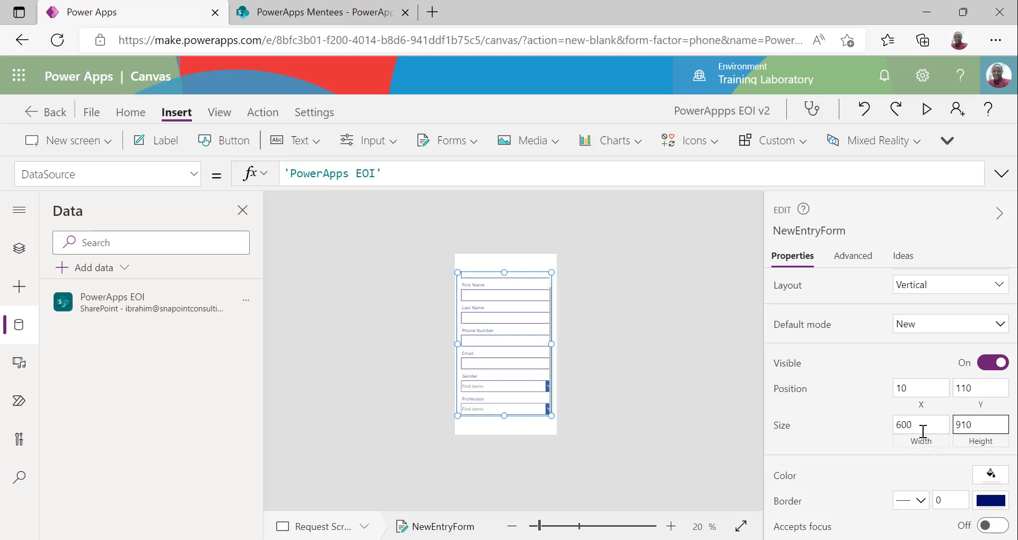
pyautogui.moveTo(900, 427); pyautogui.dragTo(906, 428)
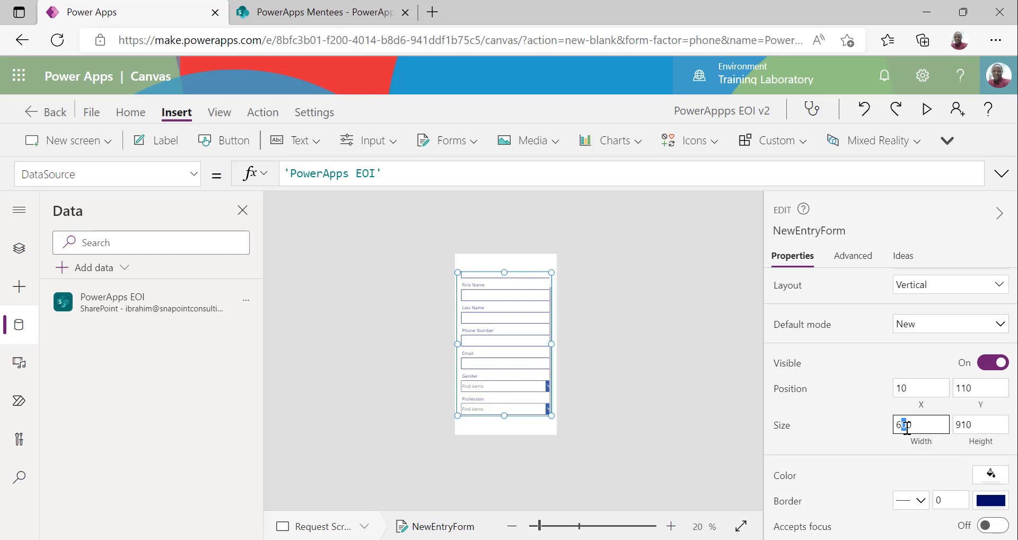
pyautogui.write('2')
pyautogui.click(971, 427)
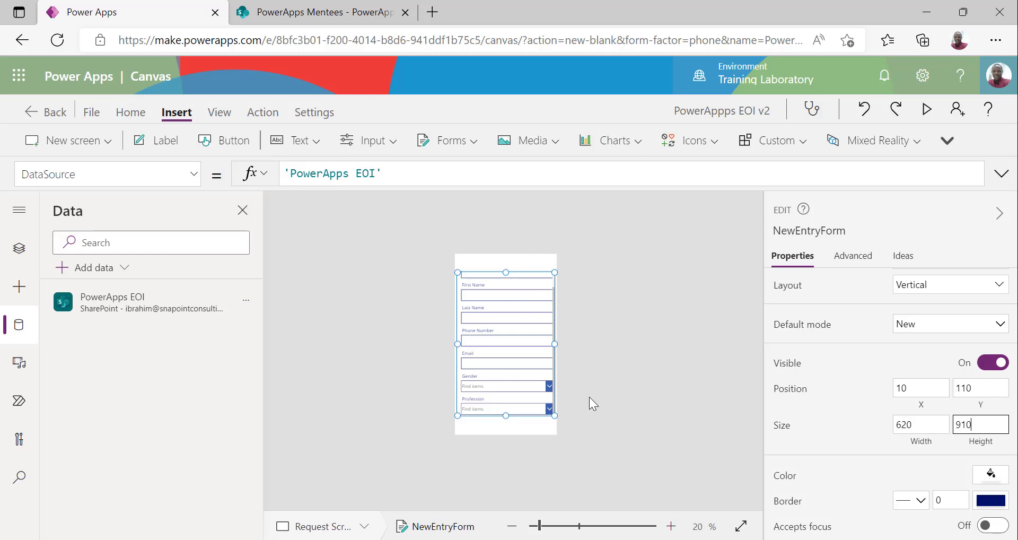
# Preview the app with F5, then exit back to the Request Screen
pyautogui.click(612, 379)
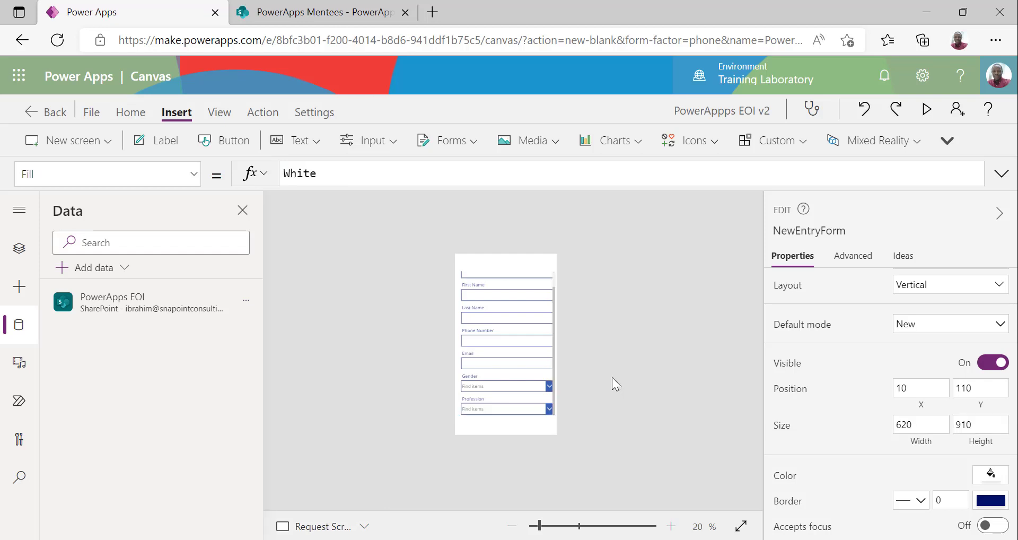
pyautogui.click(551, 388)
pyautogui.press('F5')
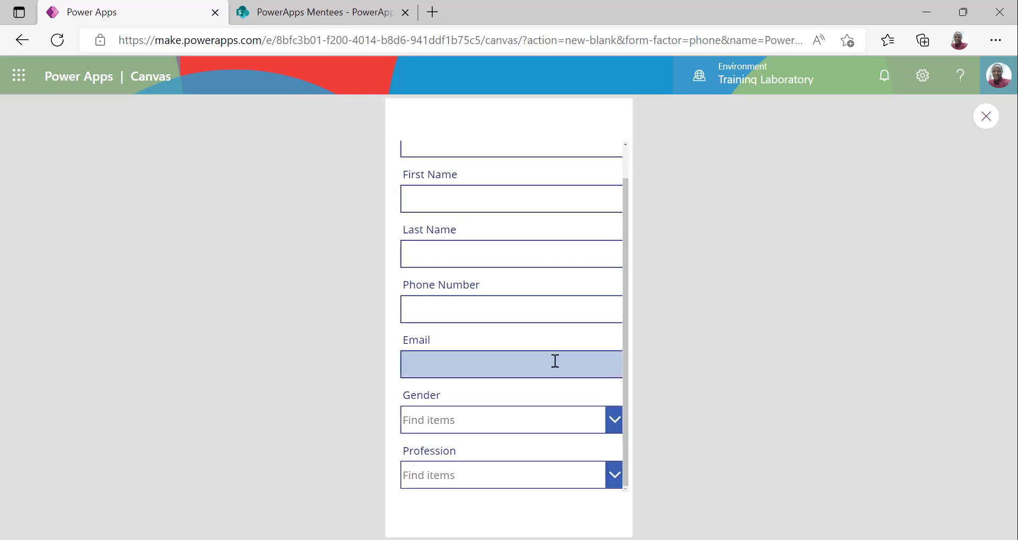
pyautogui.scroll(2, 555, 412)
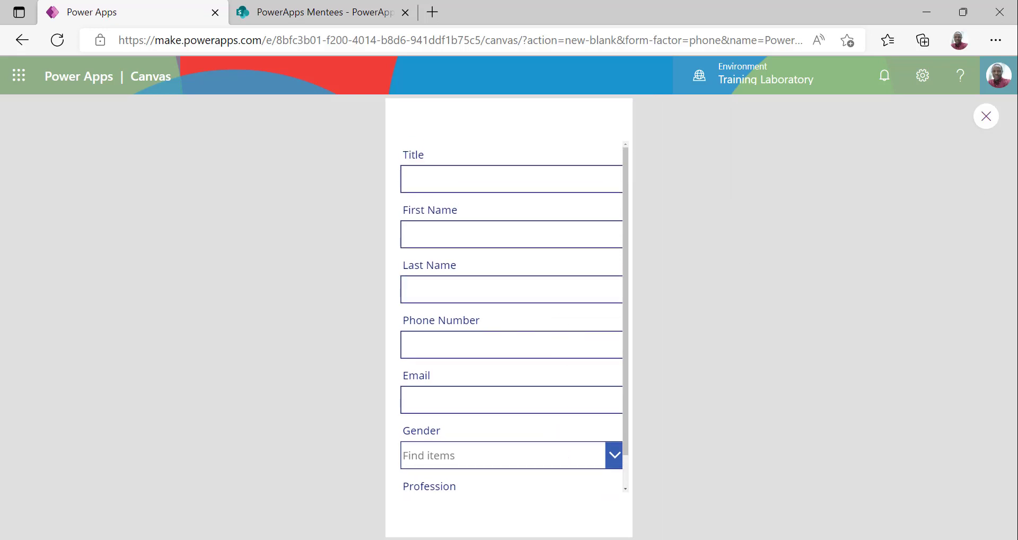
pyautogui.press('Escape')
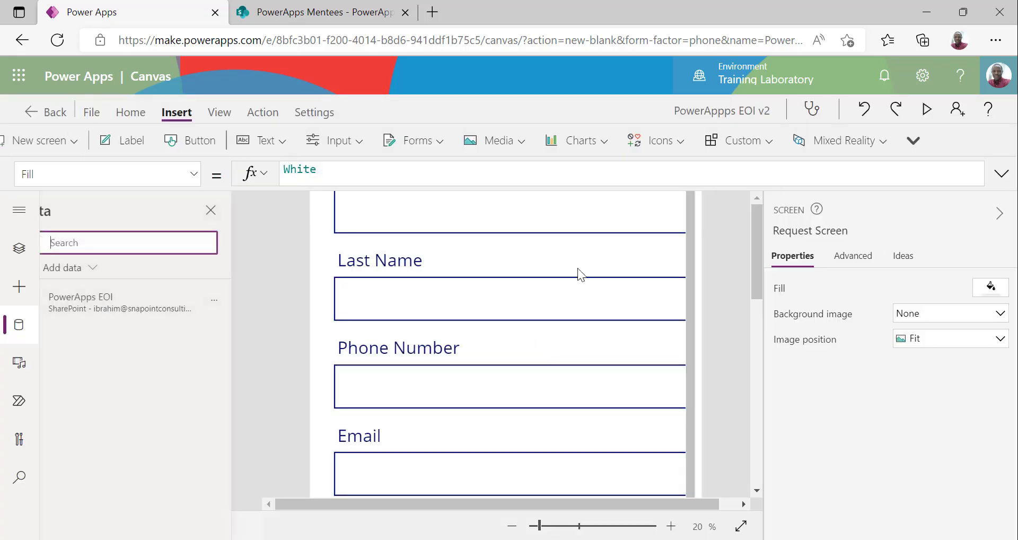
pyautogui.click(130, 112)
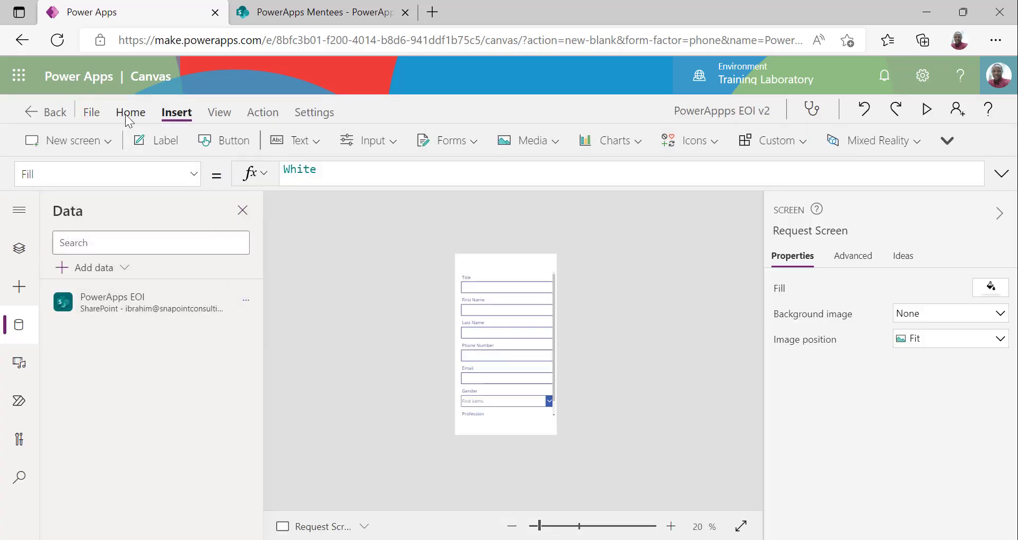
# Insert a text label at the top of the screen reading NEW ENTRY
pyautogui.click(177, 112)
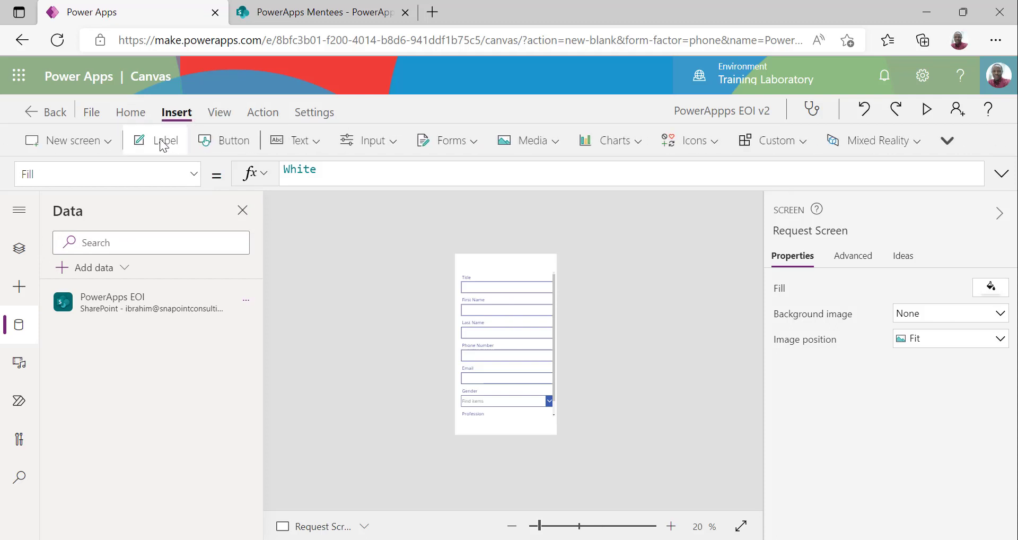
pyautogui.click(159, 140)
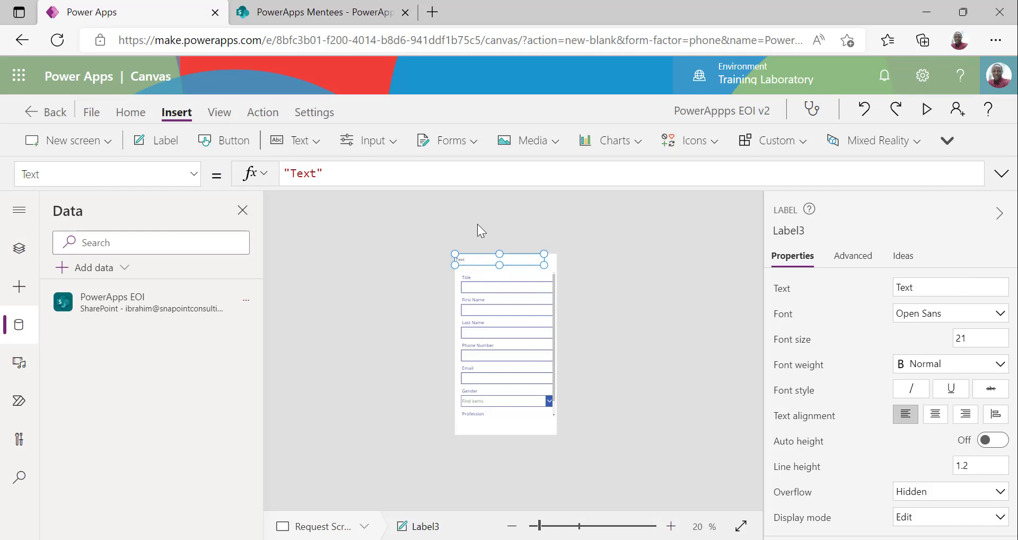
pyautogui.moveTo(541, 265); pyautogui.dragTo(540, 261)
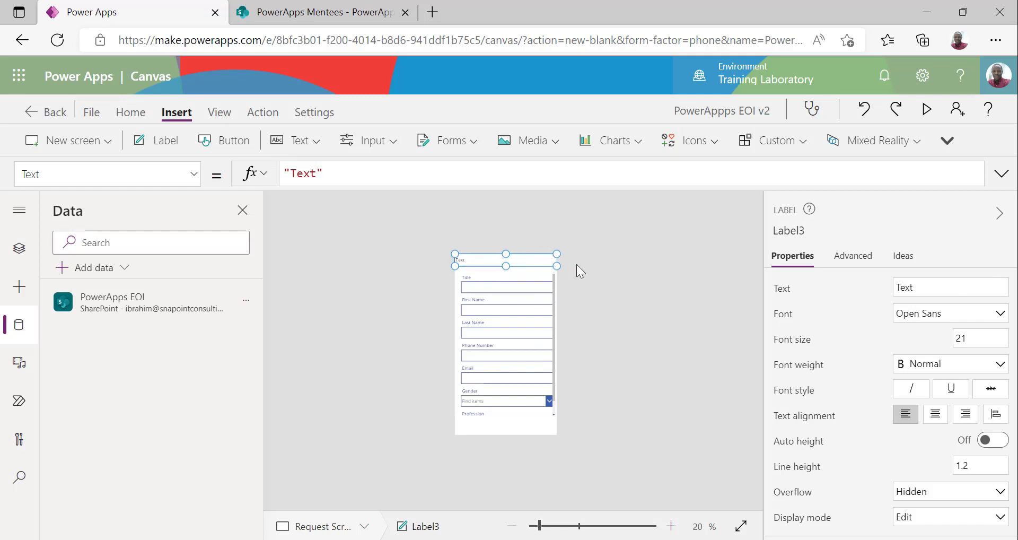
pyautogui.doubleClick(308, 173)
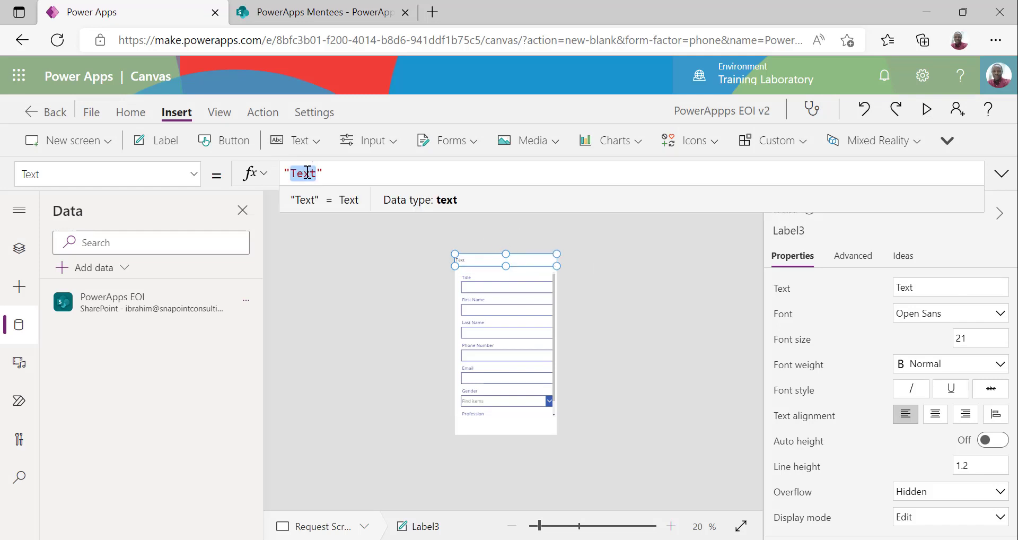
pyautogui.write('N')
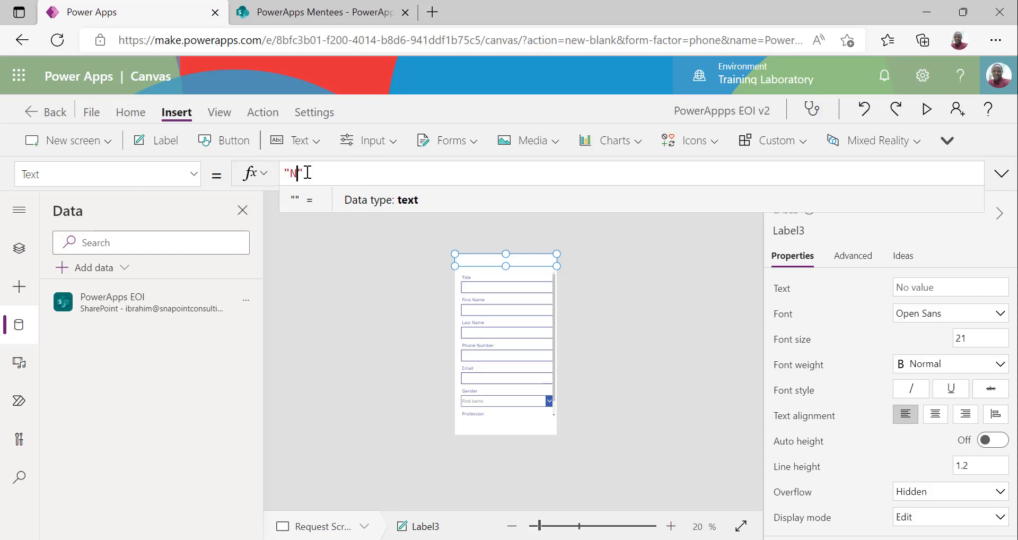
pyautogui.write('EW ENRT')
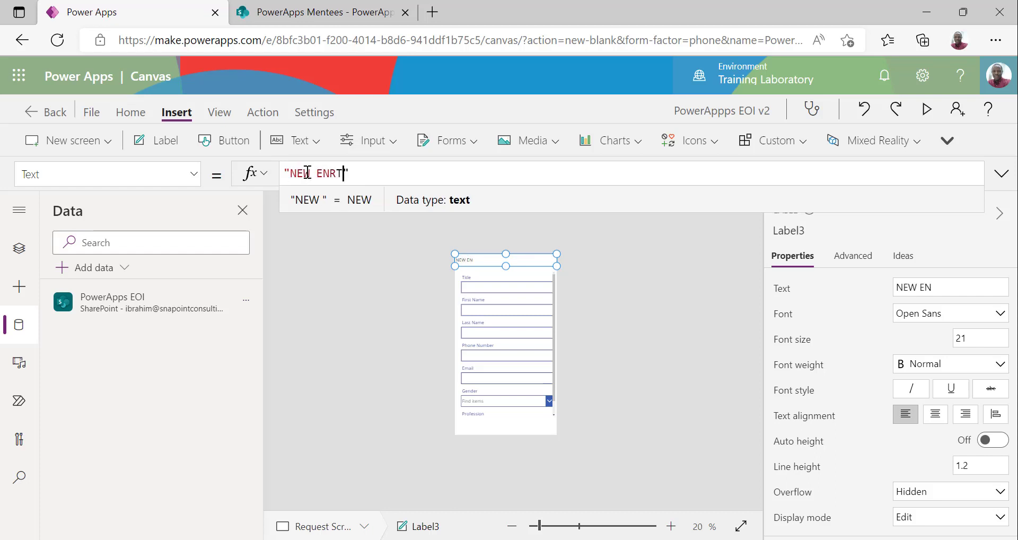
pyautogui.write('Y')
pyautogui.press('BackSpace')
pyautogui.press('BackSpace')
pyautogui.press('BackSpace')
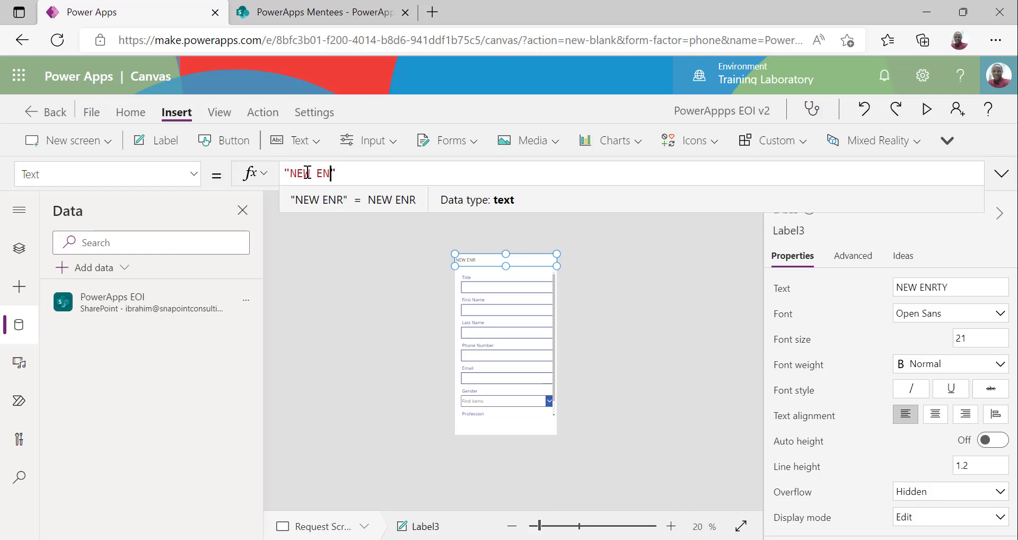
pyautogui.write('TRY')
# Give the NEW ENTRY label a blue fill and white font color
pyautogui.click(639, 283)
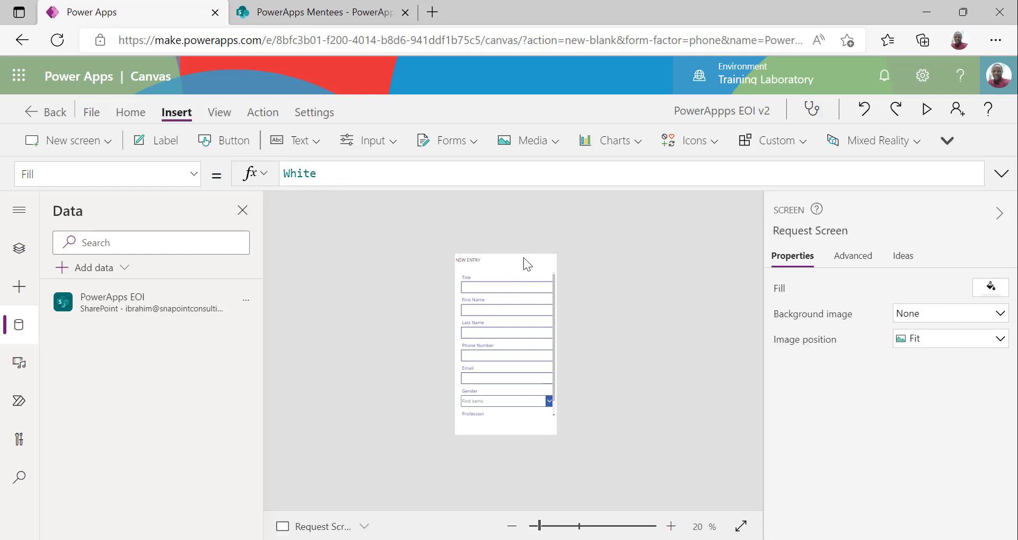
pyautogui.click(523, 257)
pyautogui.click(137, 115)
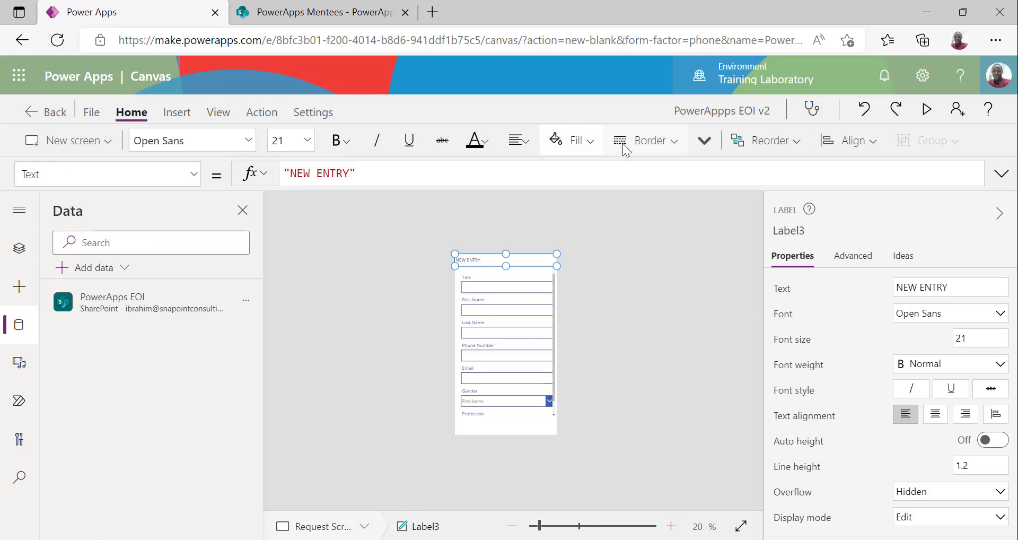
pyautogui.click(590, 142)
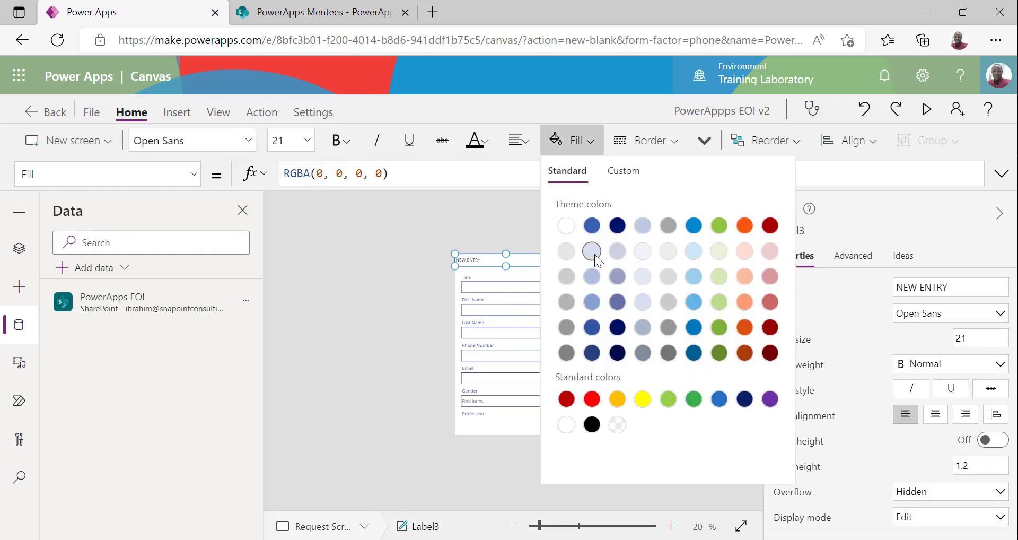
pyautogui.click(591, 225)
pyautogui.click(483, 142)
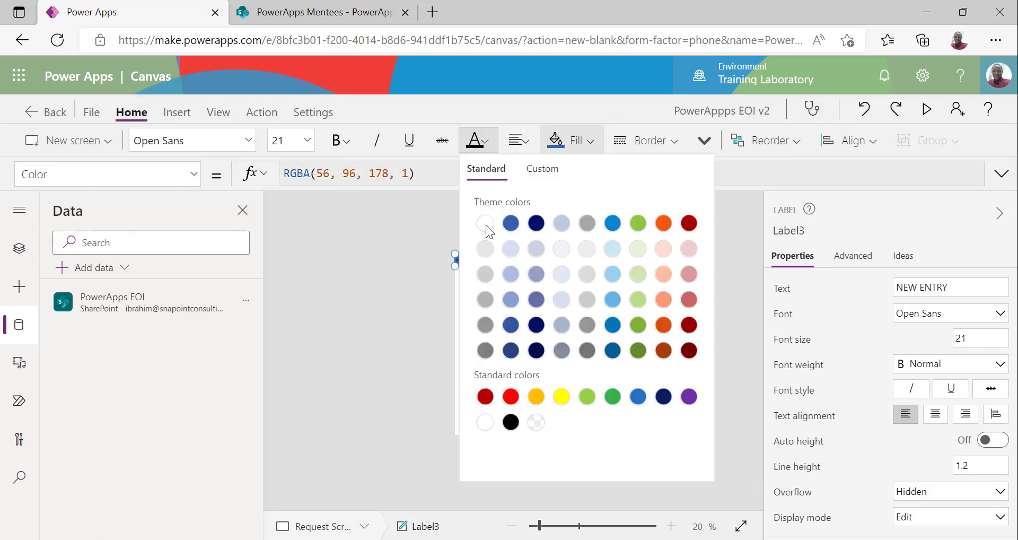
pyautogui.click(485, 223)
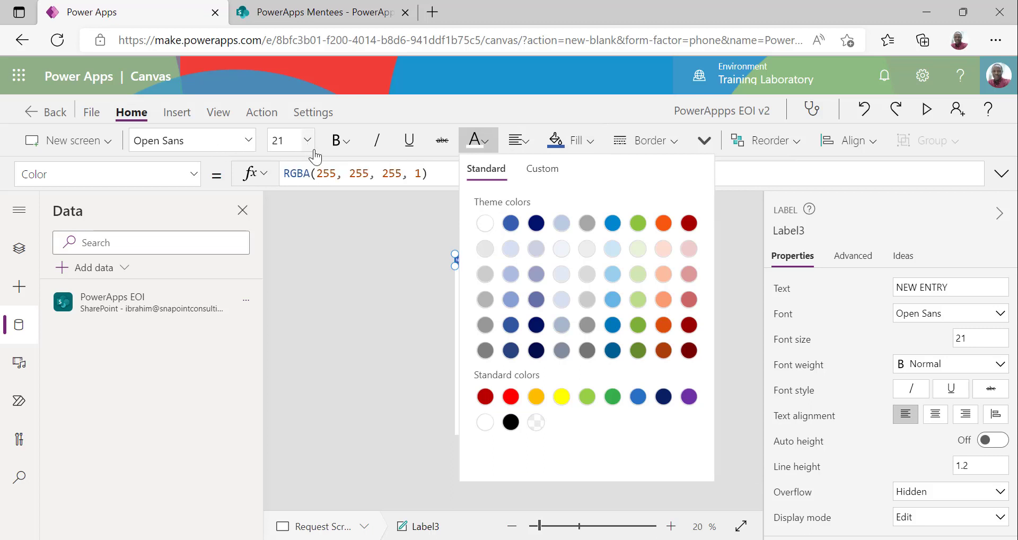
pyautogui.click(344, 279)
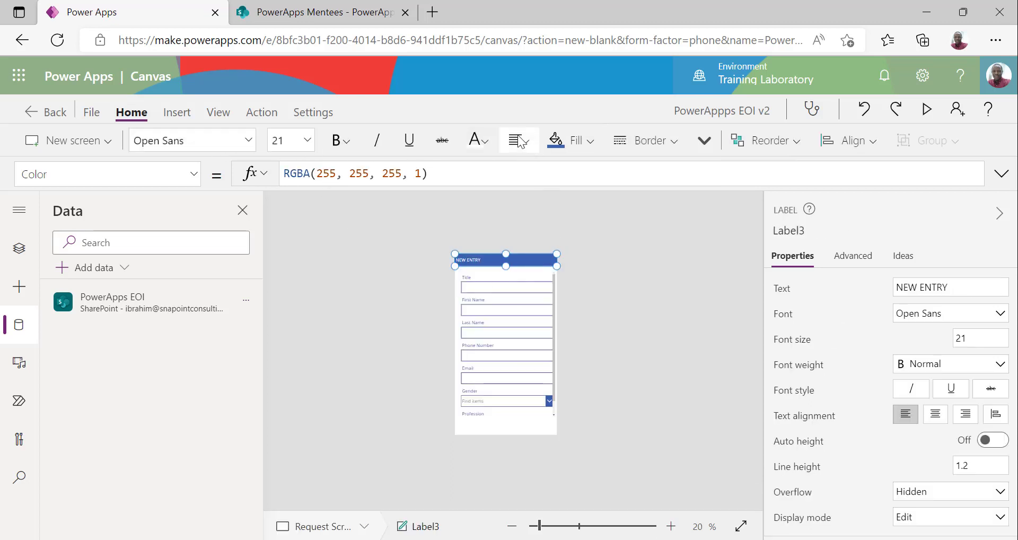
# Centre-align the NEW ENTRY text and make it bold
pyautogui.click(519, 140)
pyautogui.click(545, 199)
pyautogui.click(679, 301)
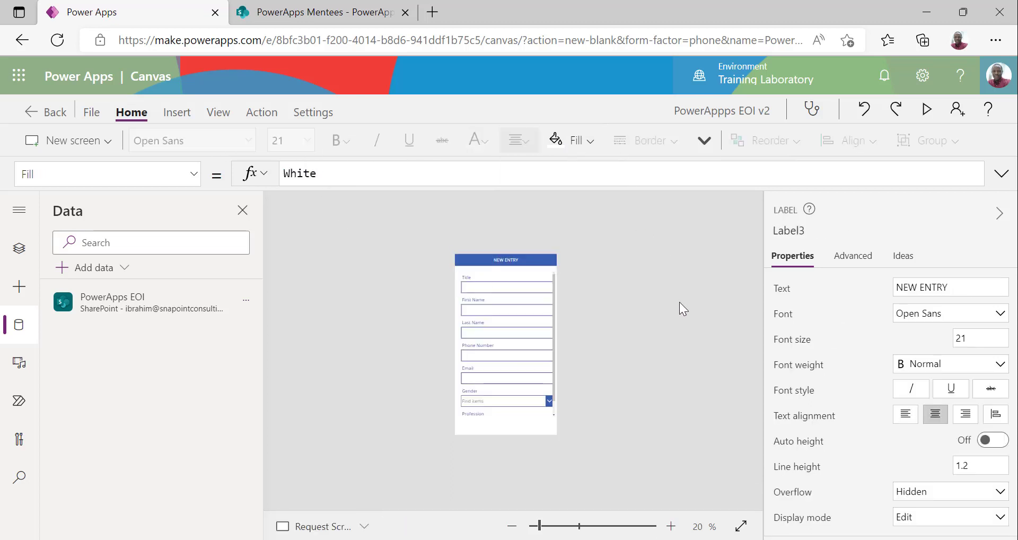
pyautogui.click(523, 262)
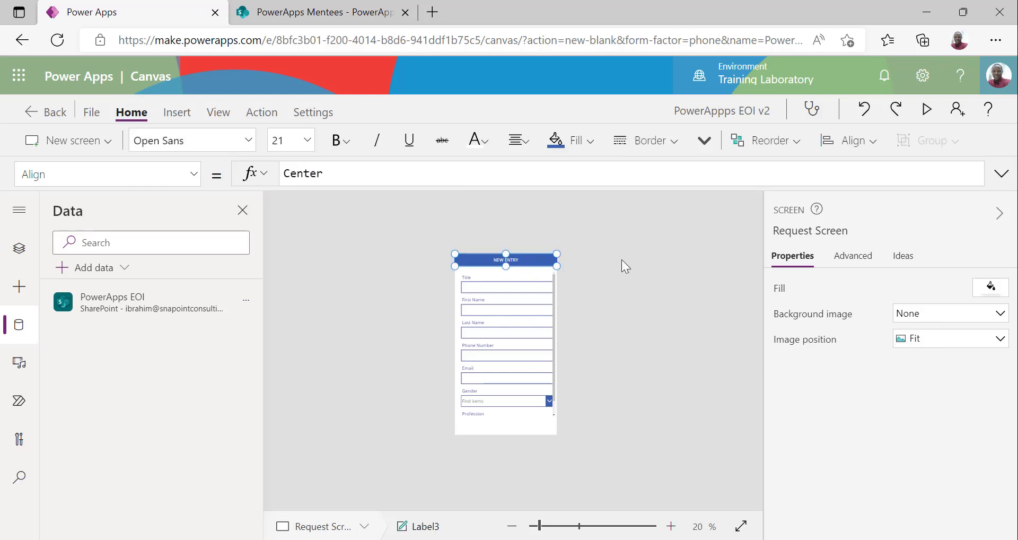
pyautogui.click(339, 140)
pyautogui.click(418, 171)
pyautogui.click(674, 339)
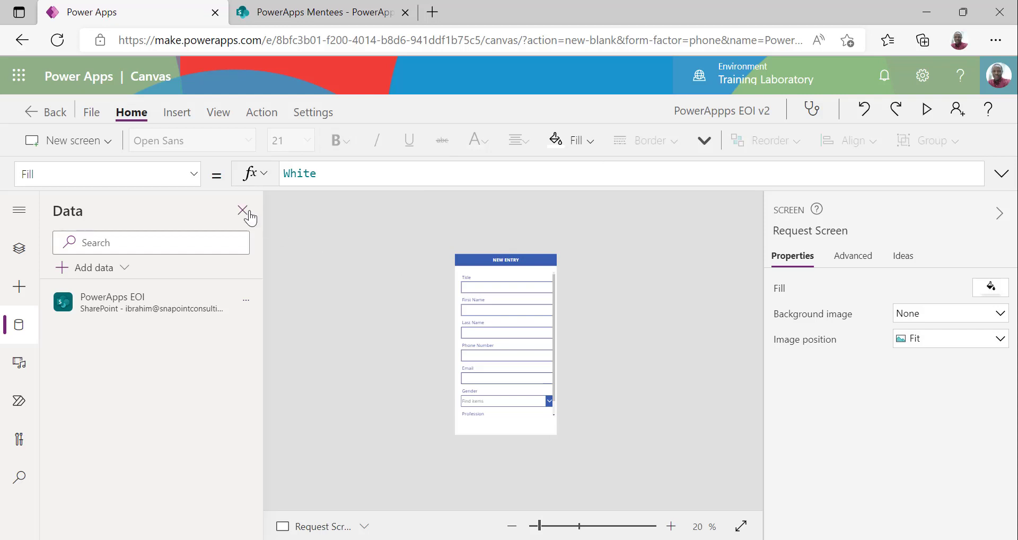
# Insert a button, place it full-width at the screen's bottom and caption it SUBMIT
pyautogui.click(177, 117)
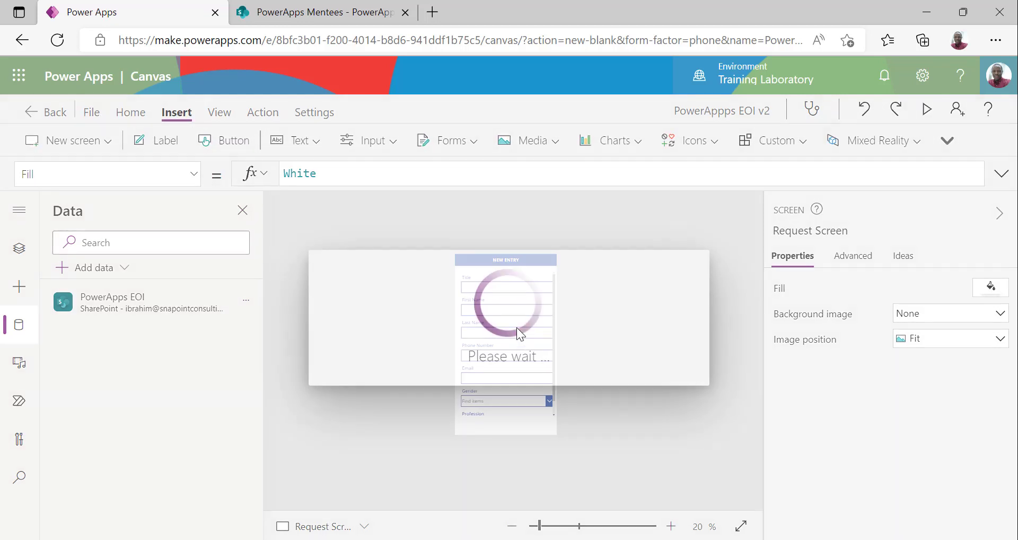
pyautogui.moveTo(511, 271); pyautogui.dragTo(467, 461)
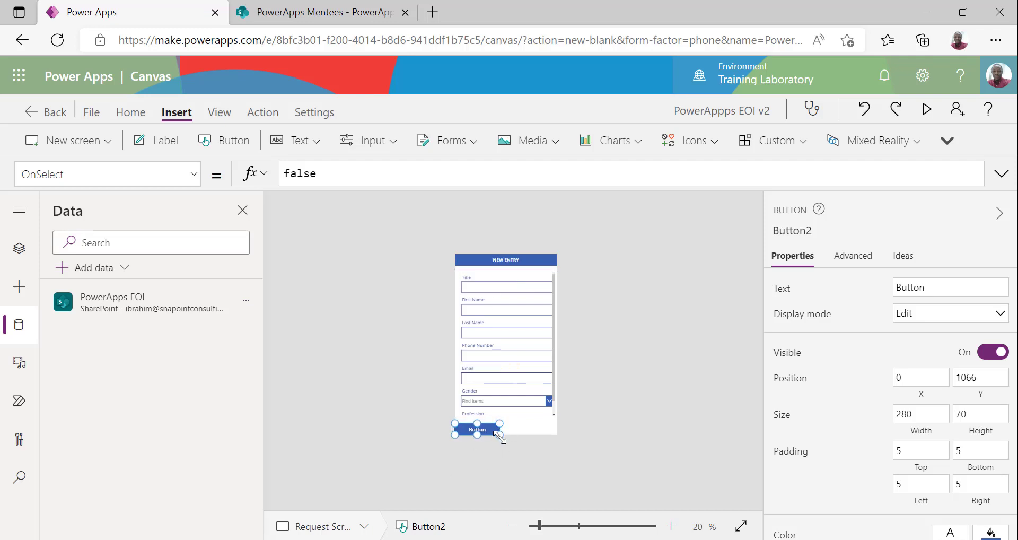
pyautogui.moveTo(500, 433); pyautogui.dragTo(556, 434)
pyautogui.doubleClick(910, 287)
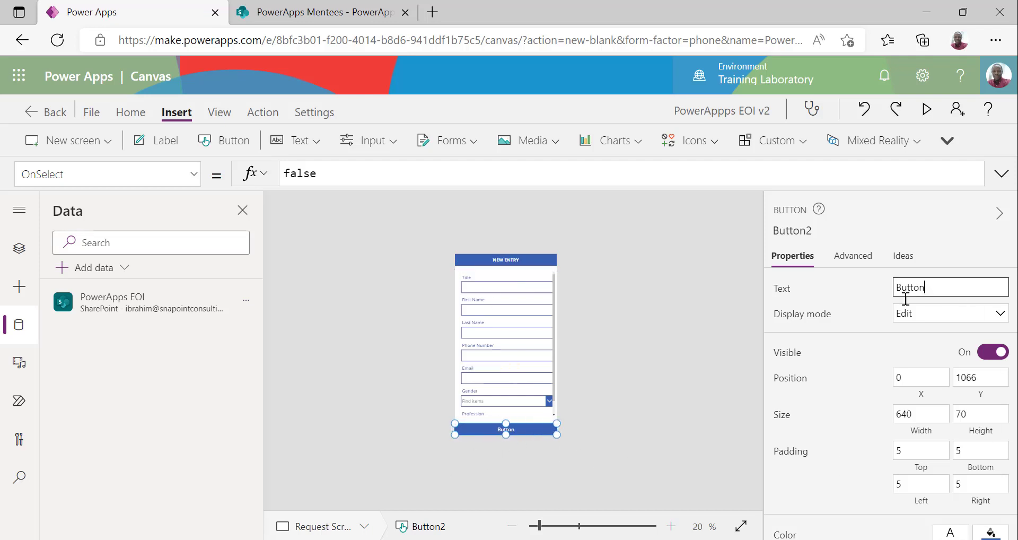
pyautogui.write('SUBMIT')
# Set the SUBMIT button's border radius and border width to 0
pyautogui.click(628, 361)
pyautogui.click(536, 432)
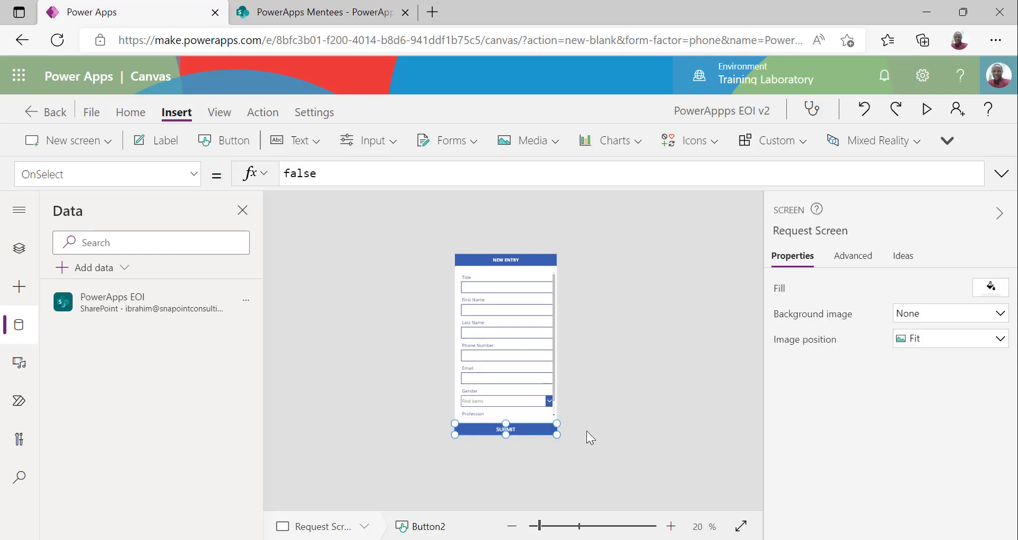
pyautogui.scroll(-3, 941, 480)
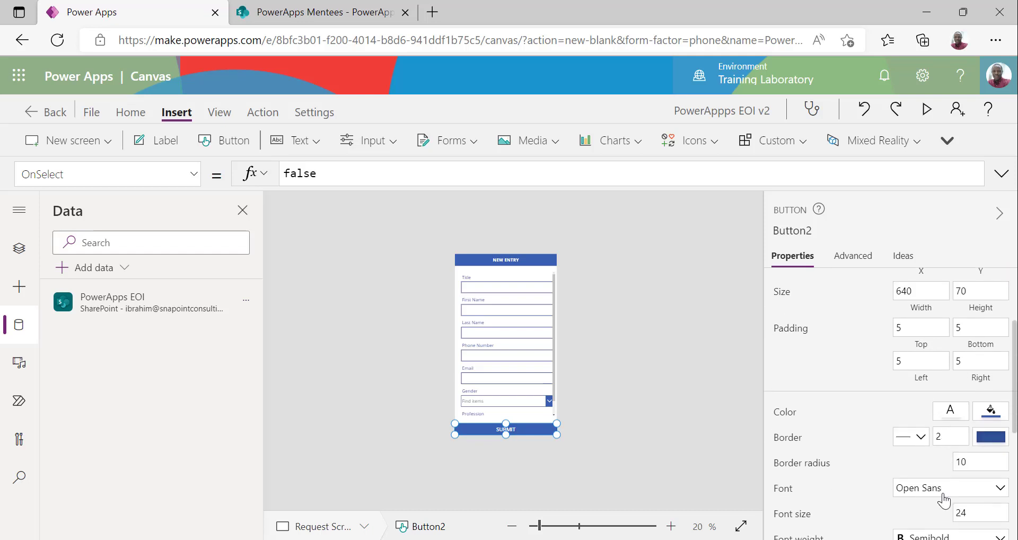
pyautogui.doubleClick(964, 420)
pyautogui.write('0')
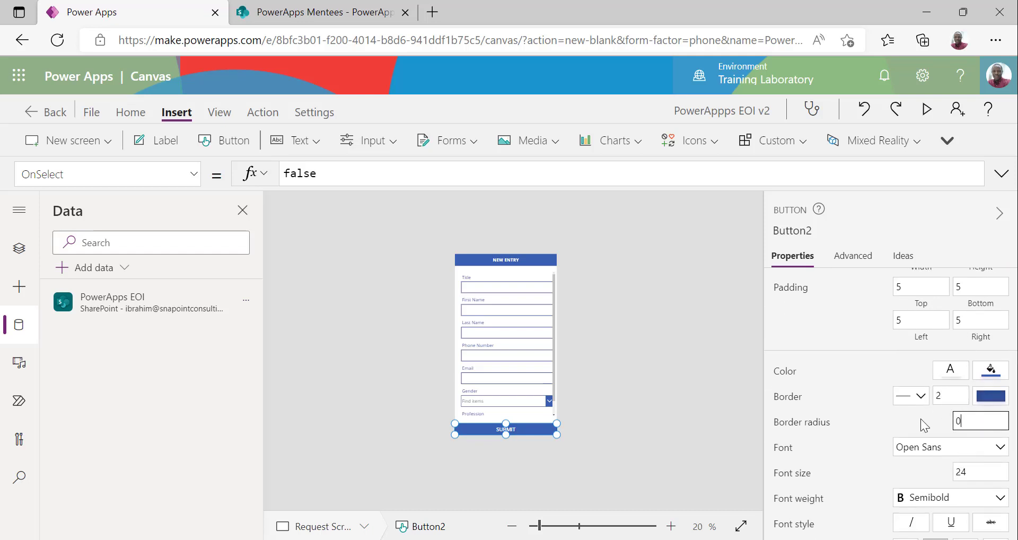
pyautogui.doubleClick(949, 395)
pyautogui.write('0')
# Change the SUBMIT button's font to Lato Light
pyautogui.click(653, 402)
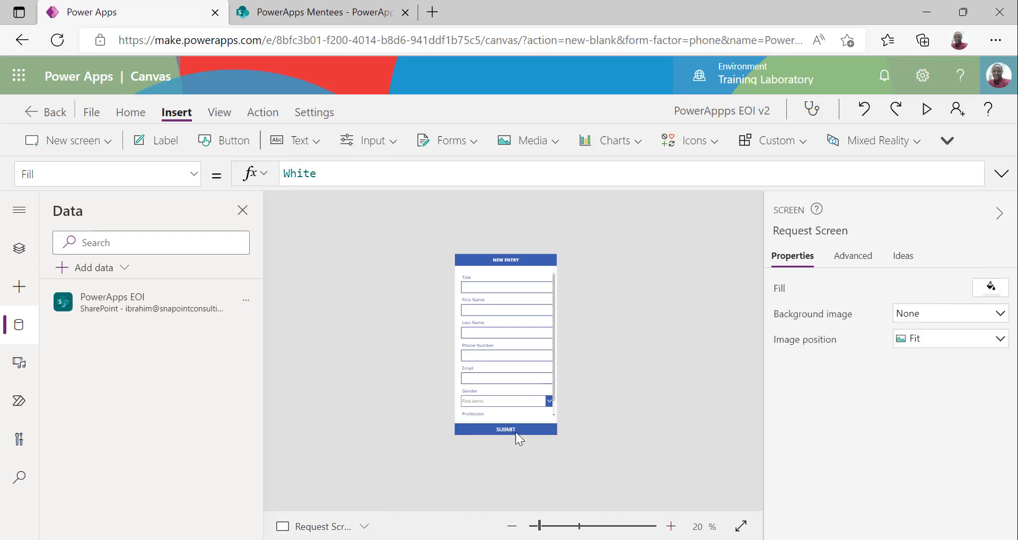
pyautogui.click(532, 428)
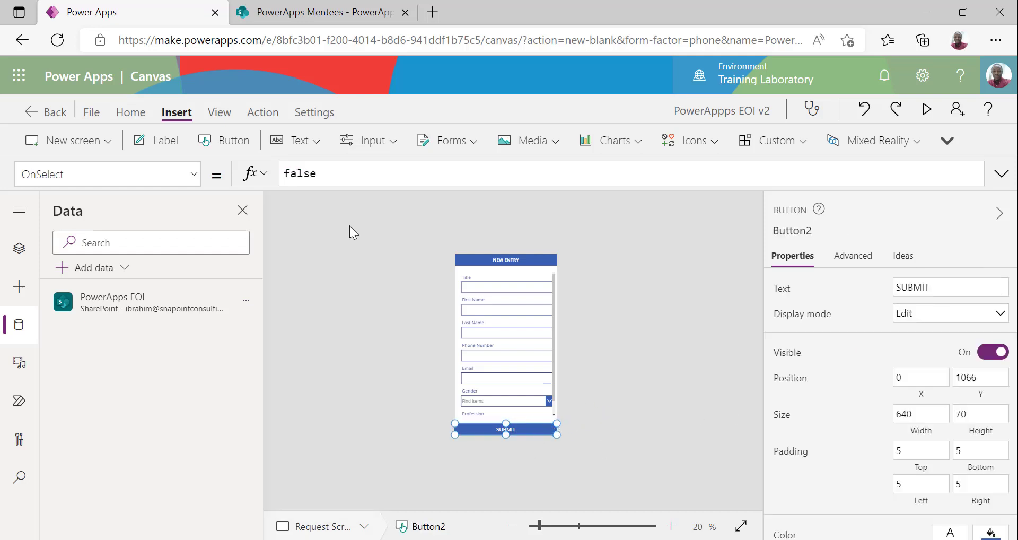
pyautogui.click(131, 112)
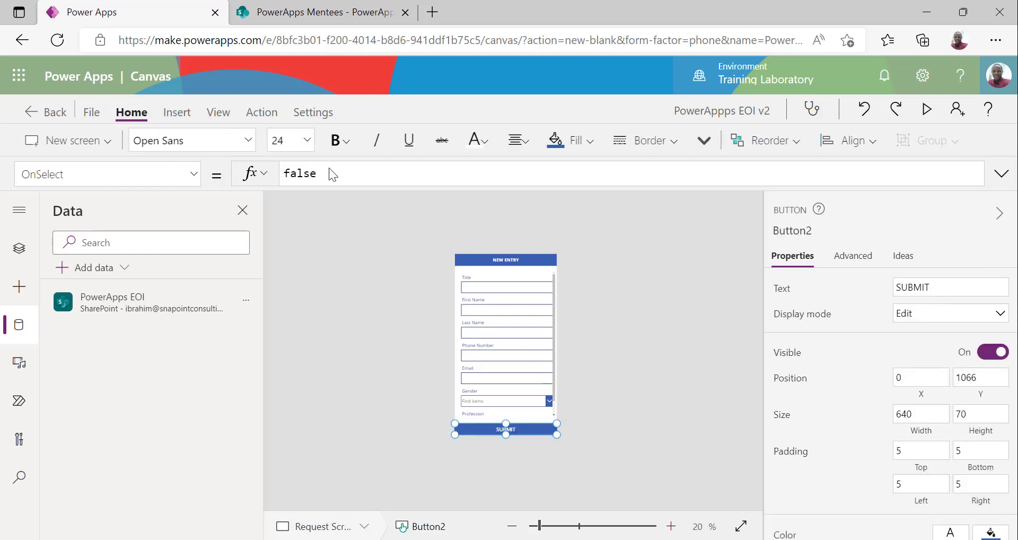
pyautogui.click(238, 142)
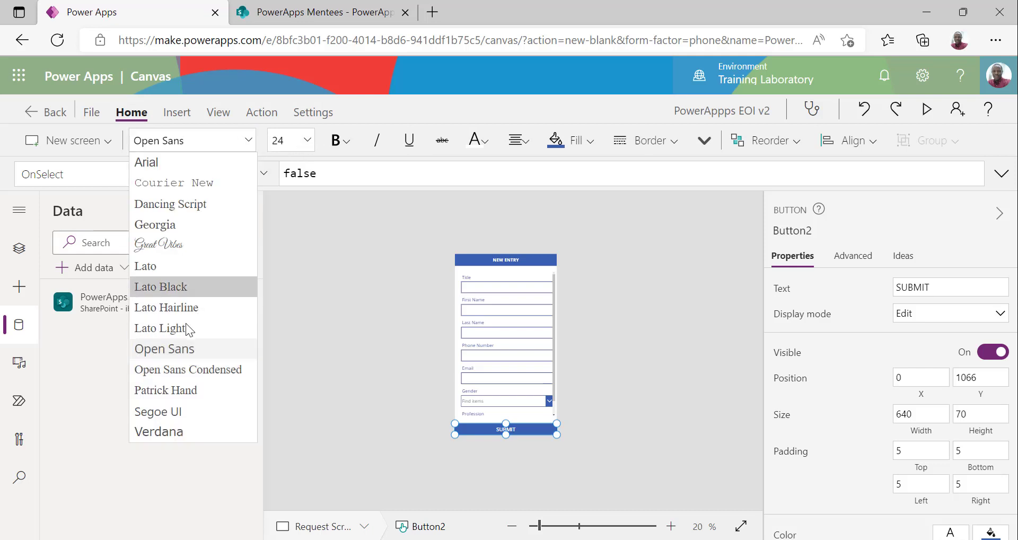
pyautogui.click(221, 327)
pyautogui.click(307, 140)
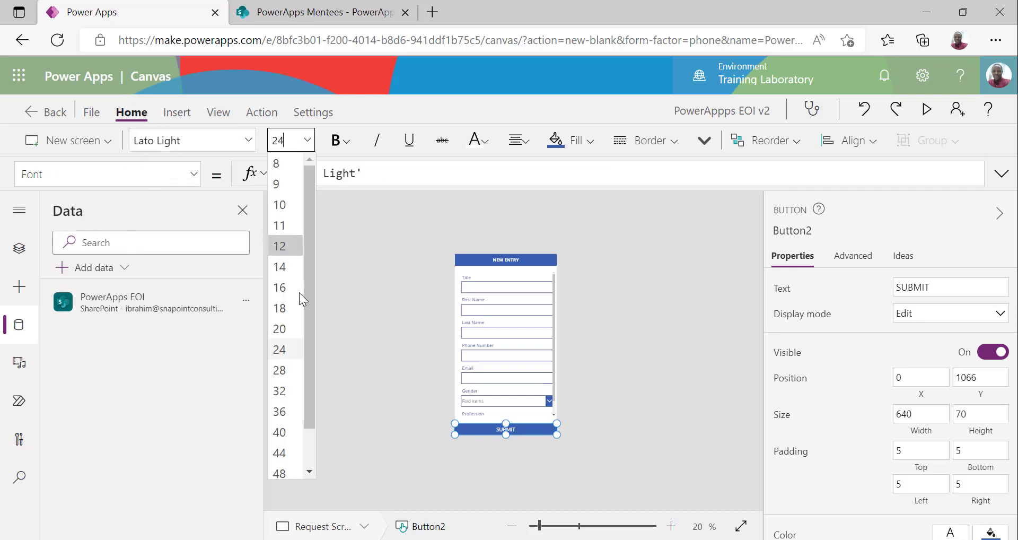
# Set the SUBMIT button text size to 20 and preview the finished app with Play
pyautogui.click(280, 329)
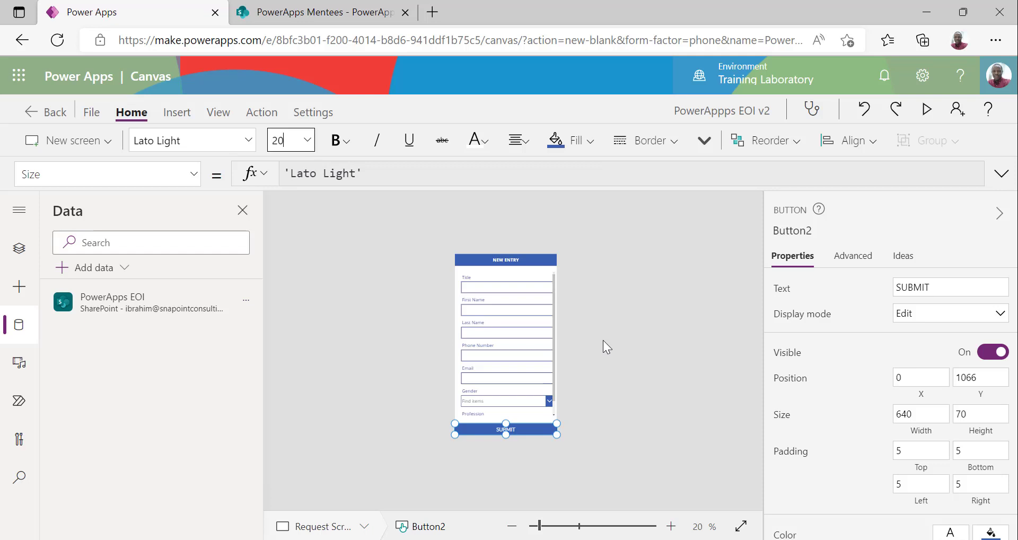
pyautogui.click(663, 333)
pyautogui.click(926, 109)
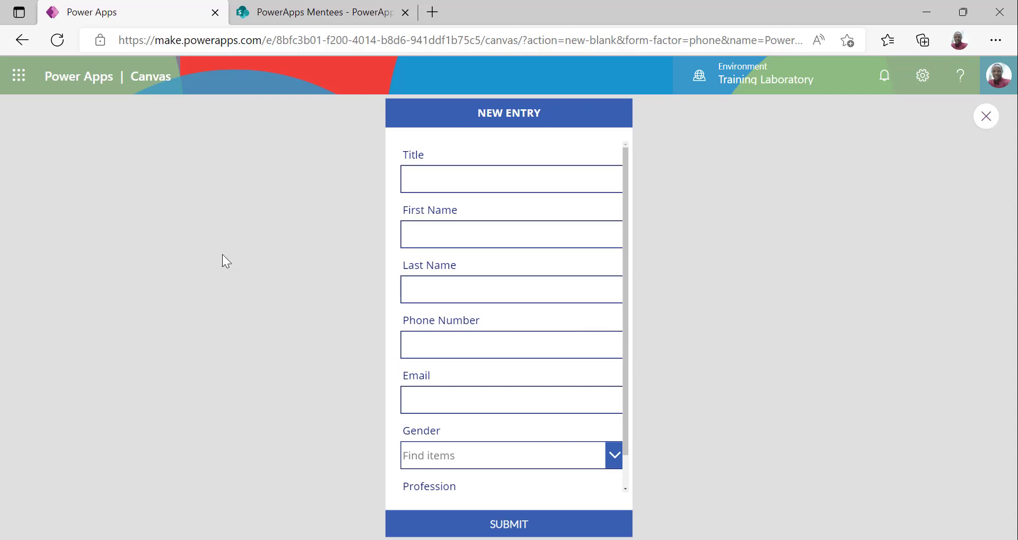
pyautogui.scroll(-2, 595, 296)
pyautogui.scroll(2, 495, 349)
pyautogui.click(986, 116)
# Stretch NewEntryForm to fill the space between the header and SUBMIT button, edge to edge
pyautogui.click(554, 332)
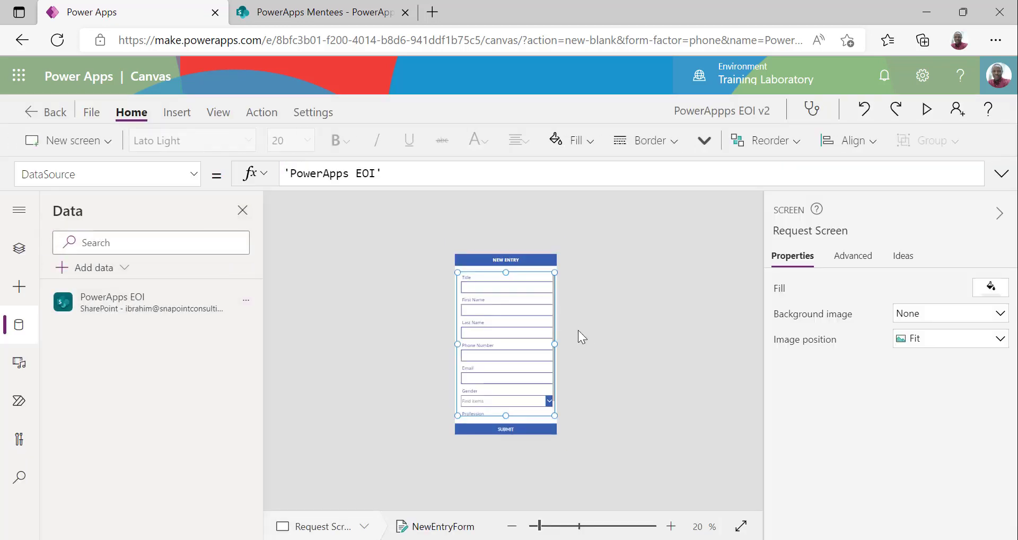
pyautogui.moveTo(507, 273); pyautogui.dragTo(507, 265)
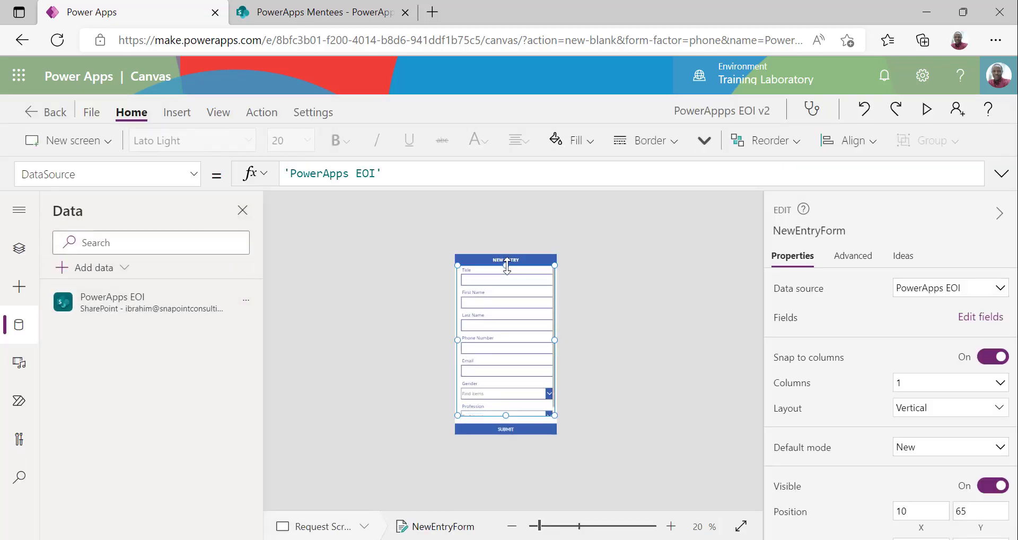
pyautogui.moveTo(506, 414); pyautogui.dragTo(506, 422)
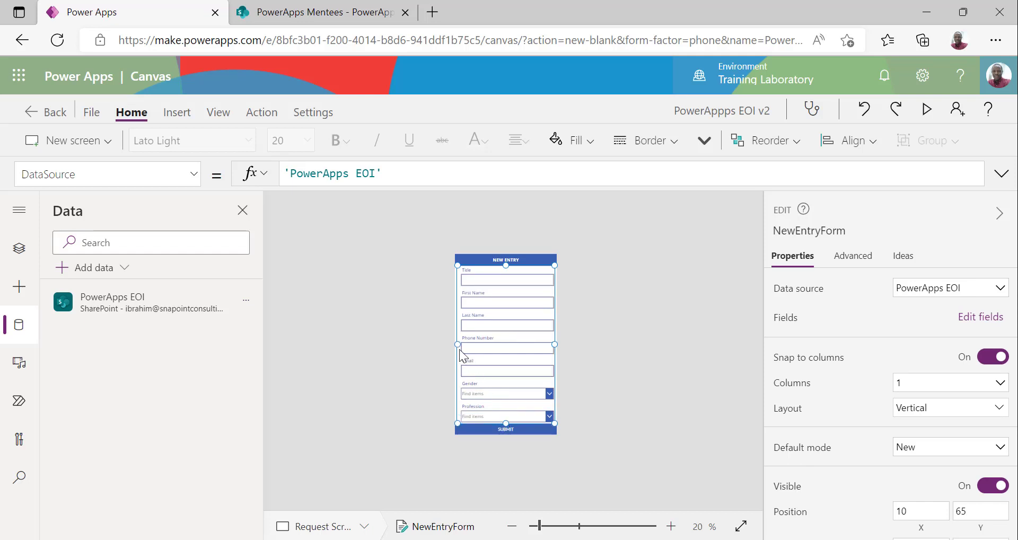
pyautogui.moveTo(457, 344); pyautogui.dragTo(435, 343)
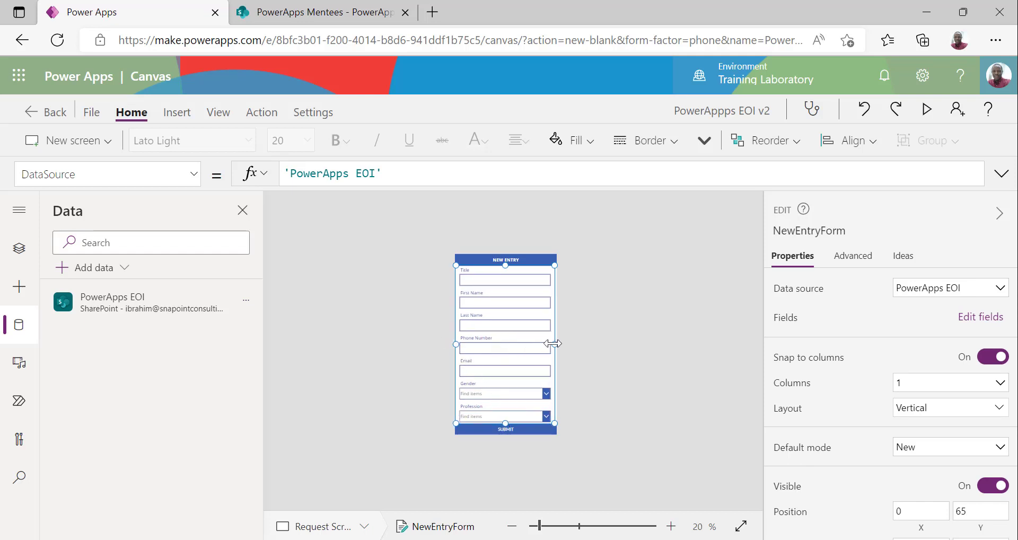
pyautogui.moveTo(555, 343); pyautogui.dragTo(584, 344)
pyautogui.click(565, 371)
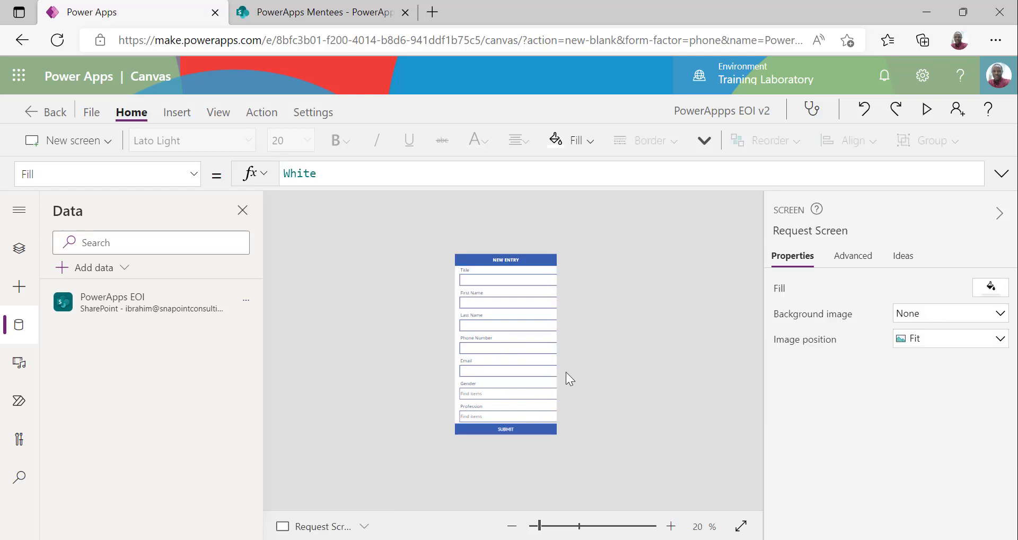
# Set Profession_DataCard1's Width formula to Parent.Width and copy that formula
pyautogui.click(500, 417)
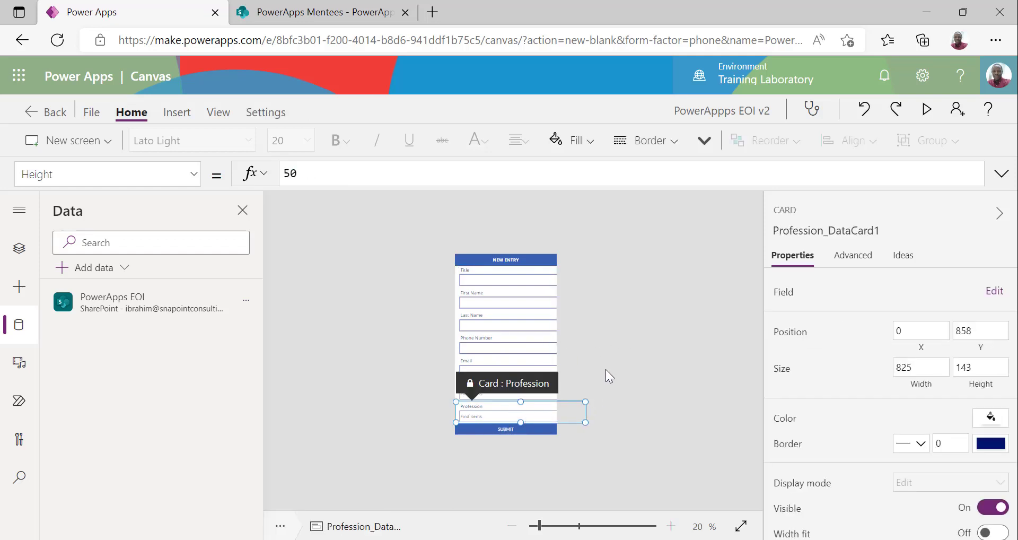
pyautogui.click(574, 322)
pyautogui.click(517, 412)
pyautogui.moveTo(920, 367); pyautogui.dragTo(907, 367)
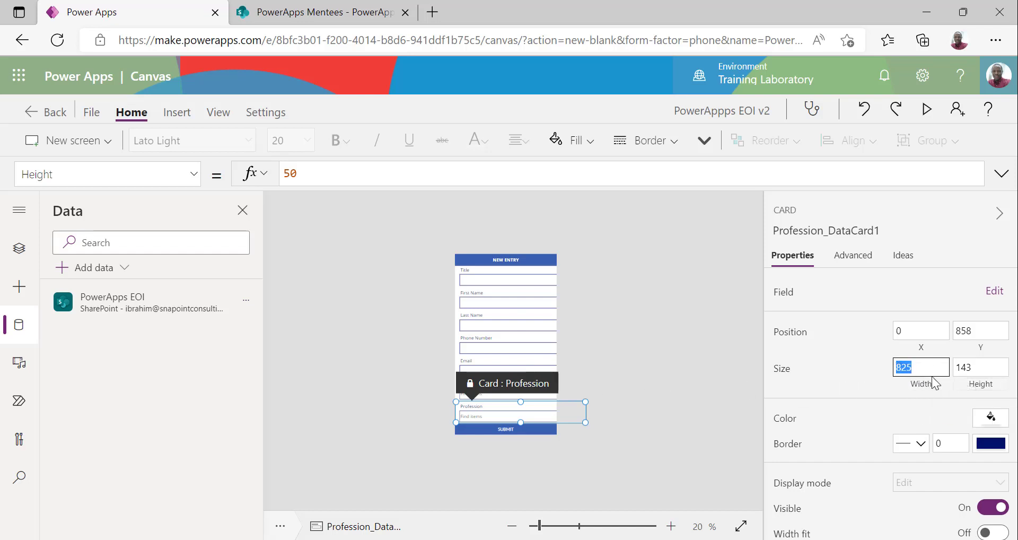
pyautogui.click(922, 391)
pyautogui.moveTo(313, 173); pyautogui.dragTo(261, 182)
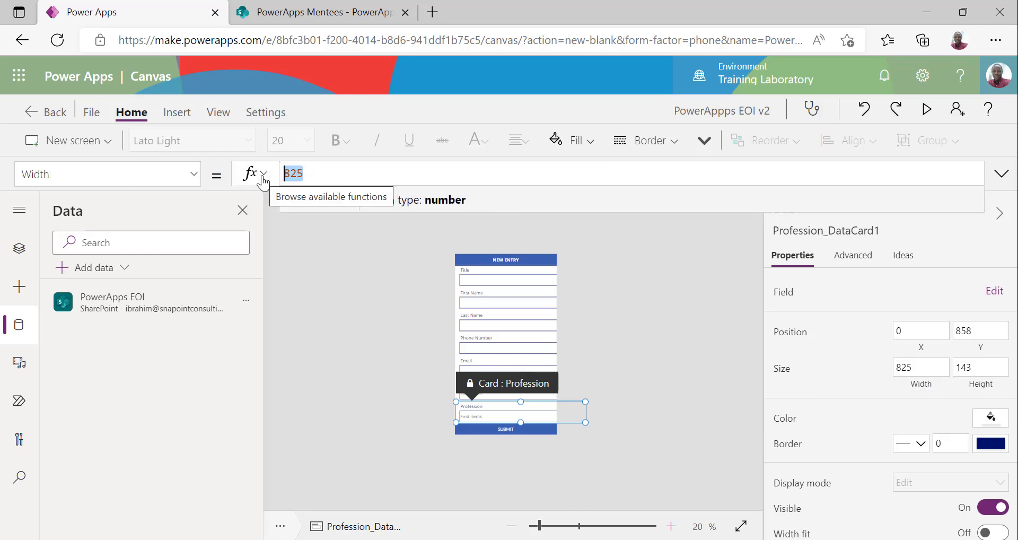
pyautogui.write('paren')
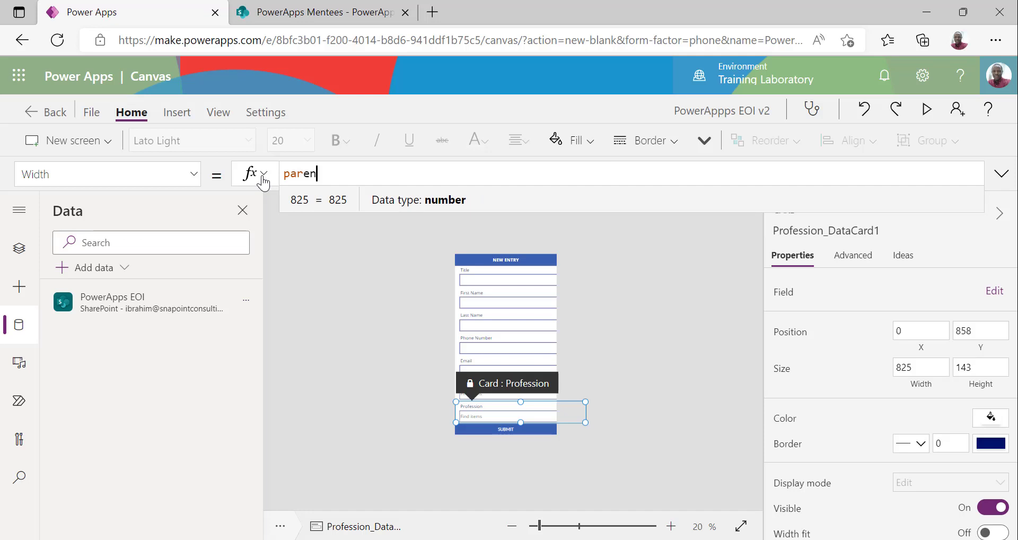
pyautogui.write('t.w')
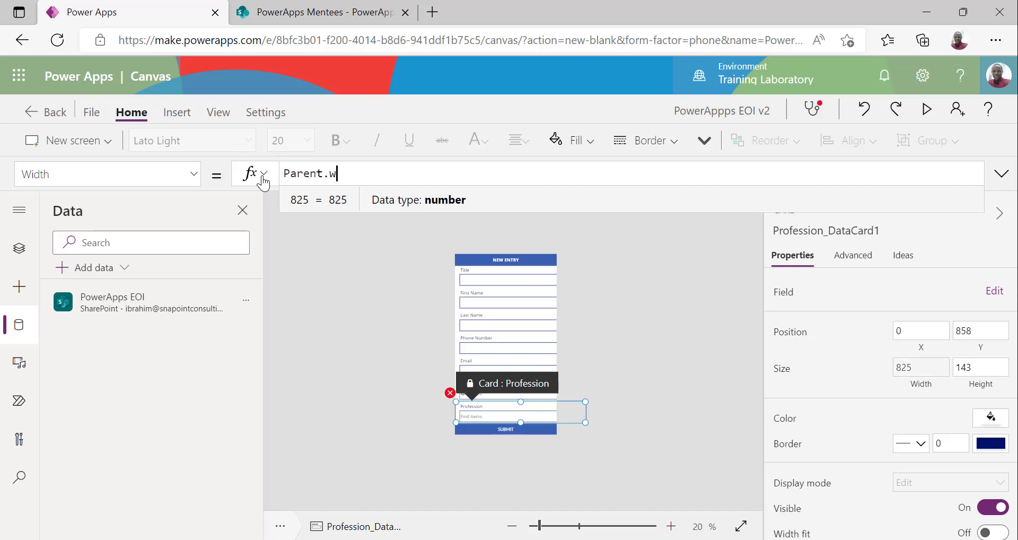
pyautogui.write('i')
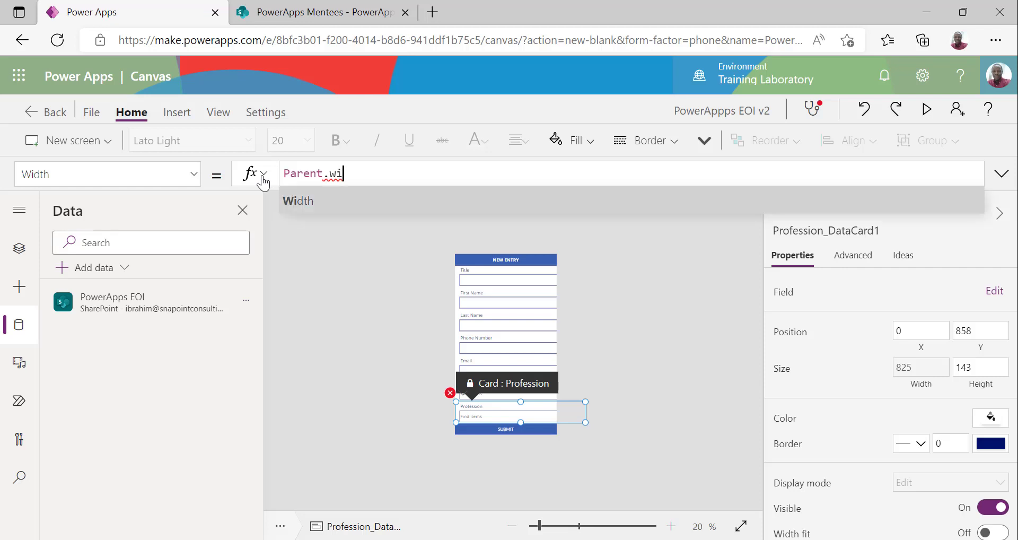
pyautogui.press('Tab')
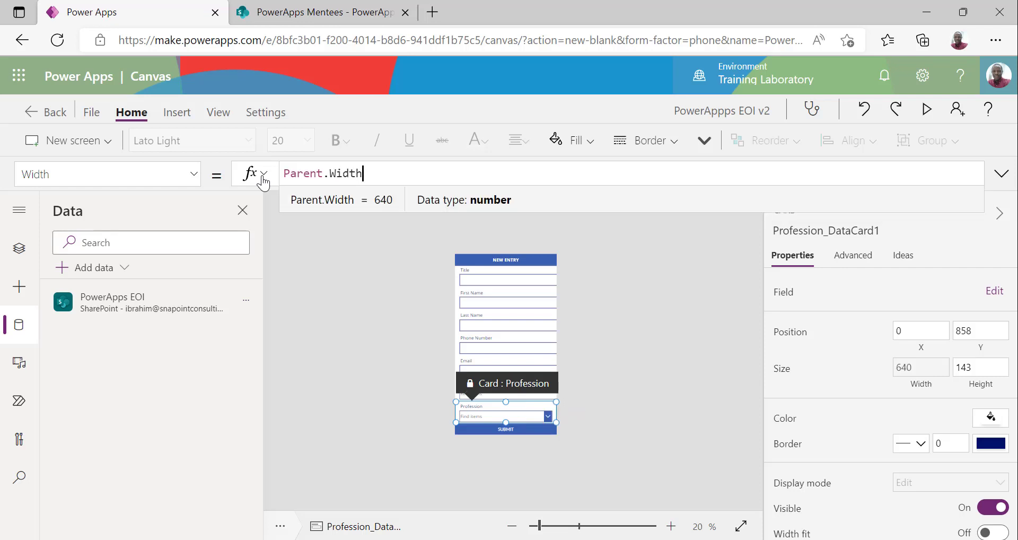
pyautogui.moveTo(377, 172); pyautogui.dragTo(207, 168)
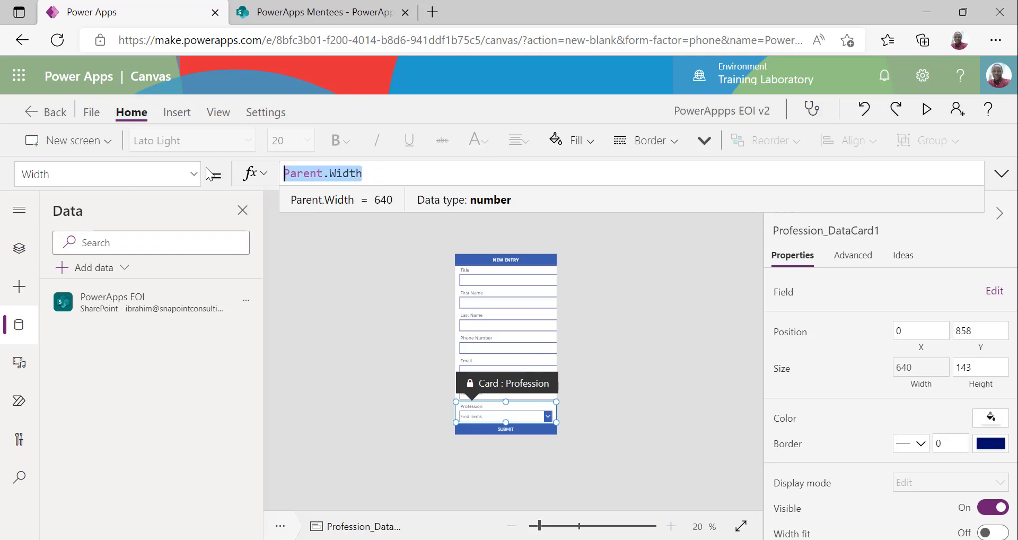
pyautogui.hotkey('ctrl', 'c')
pyautogui.click(499, 383)
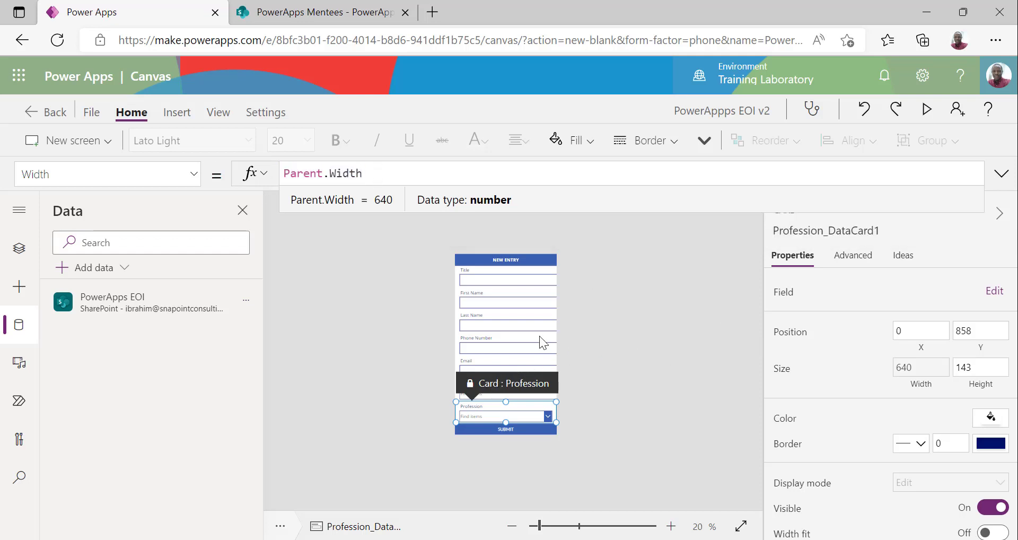
pyautogui.click(513, 338)
pyautogui.click(505, 349)
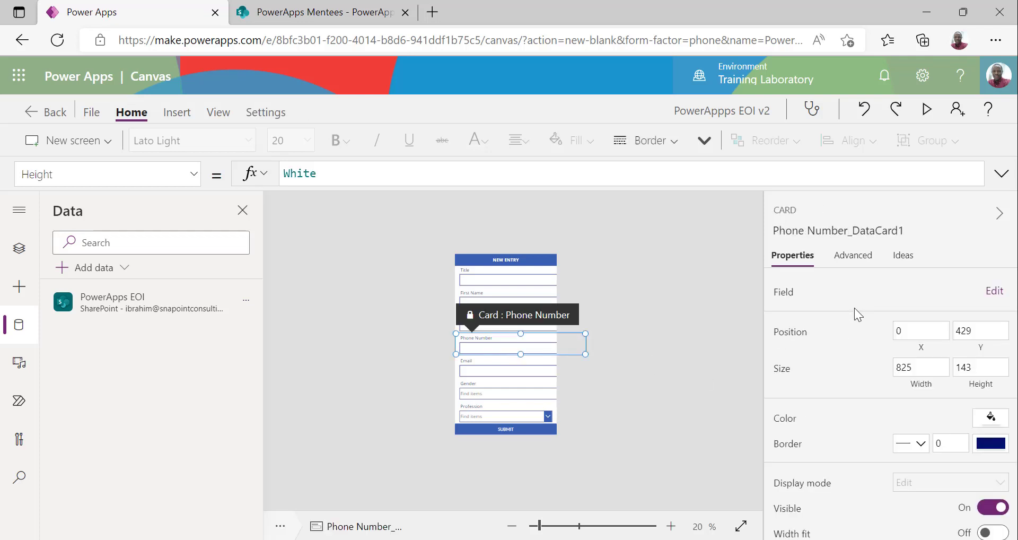
# Replace 825 with Parent.Width as the Width of the Phone Number and Email cards
pyautogui.click(917, 369)
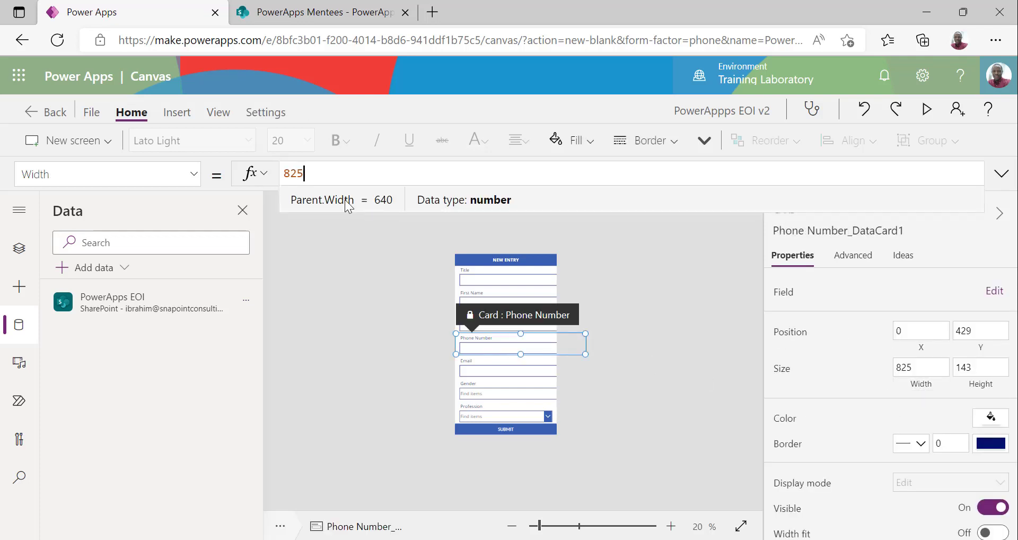
pyautogui.doubleClick(309, 174)
pyautogui.hotkey('ctrl', 'v')
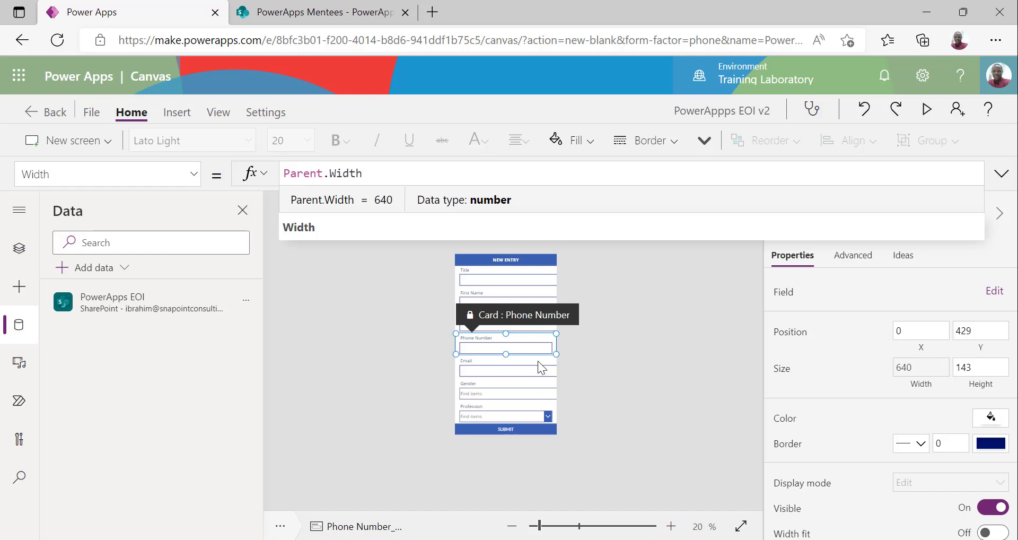
pyautogui.click(522, 371)
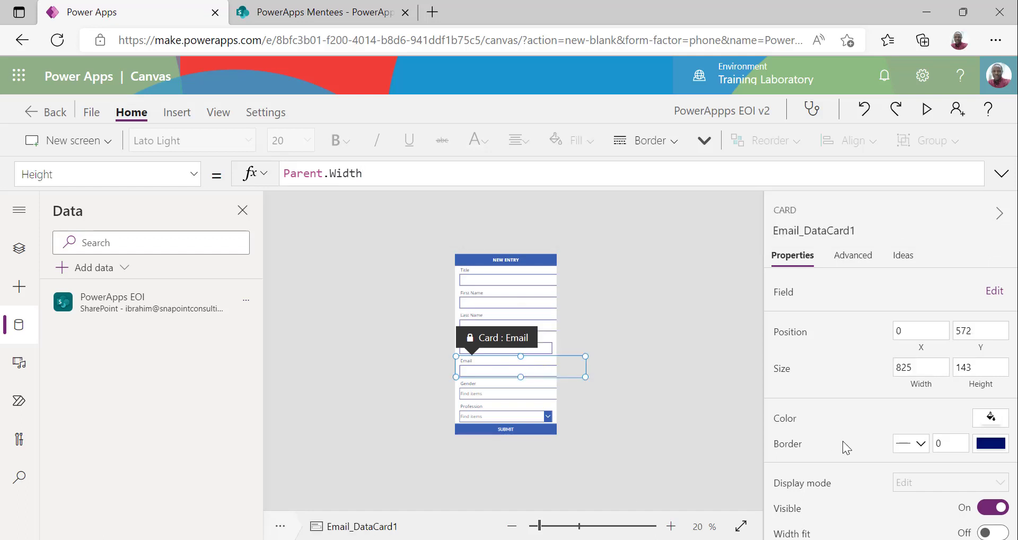
pyautogui.click(911, 368)
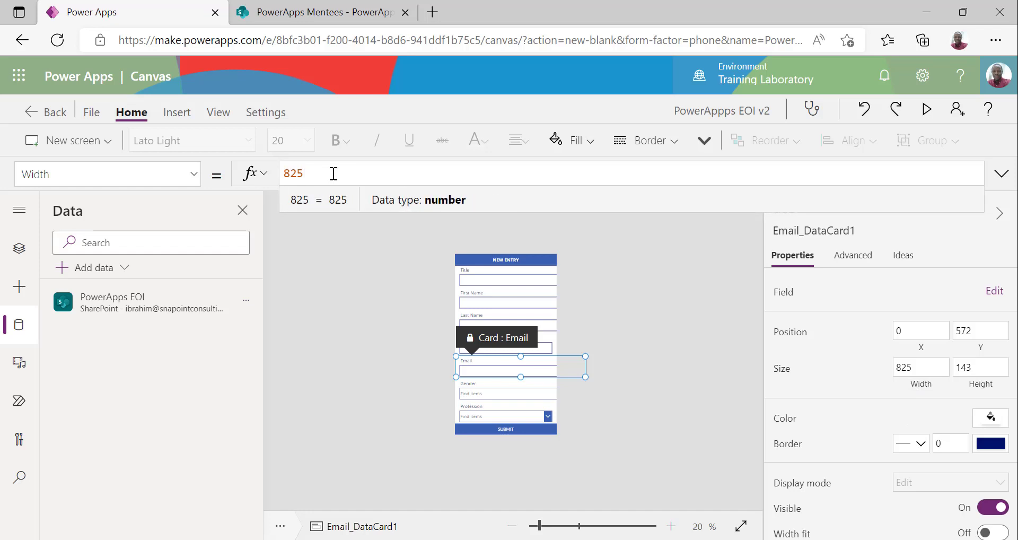
pyautogui.hotkey('shift', 'Home')
pyautogui.hotkey('ctrl', 'v')
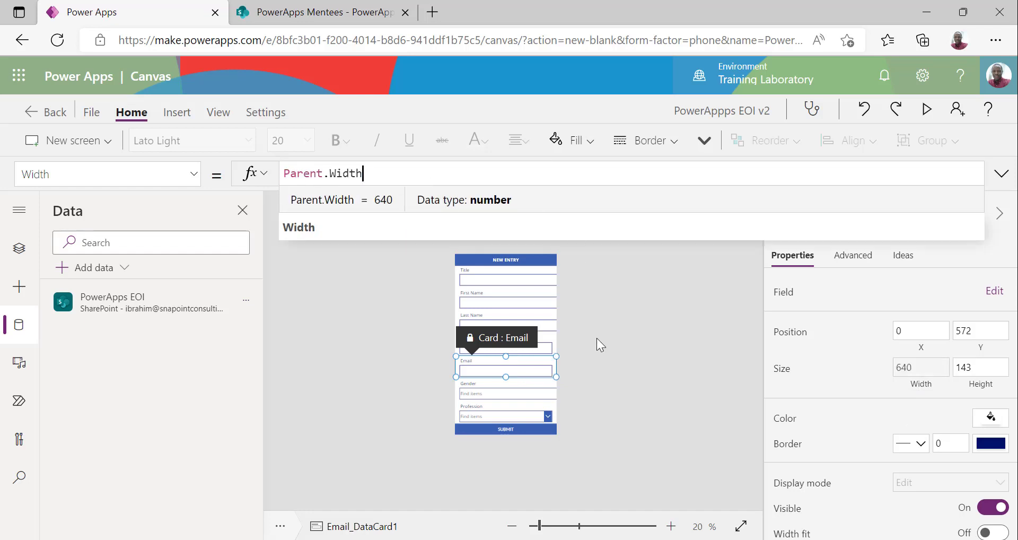
pyautogui.click(536, 314)
# Set the Last Name and First Name cards' Width to Parent.Width
pyautogui.click(538, 310)
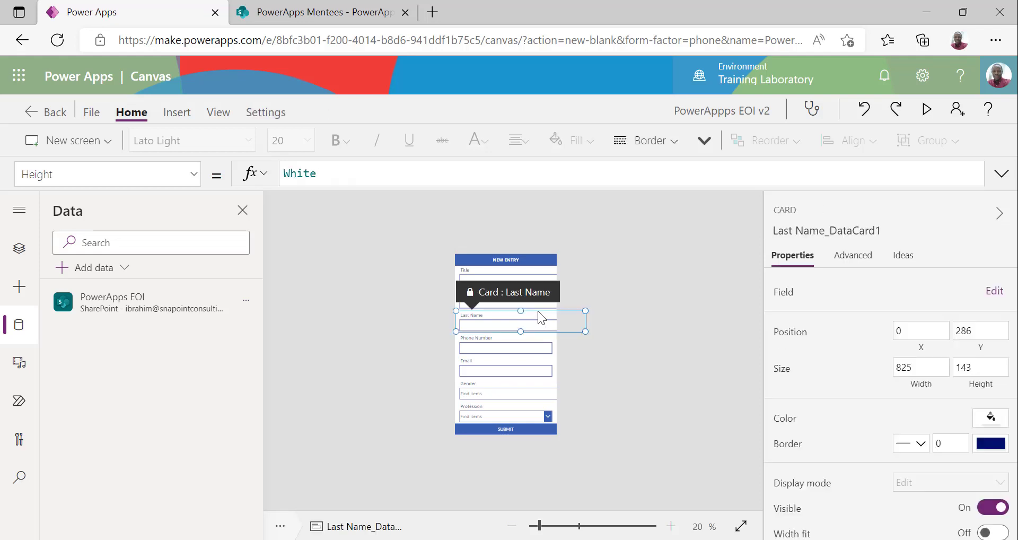
pyautogui.click(925, 390)
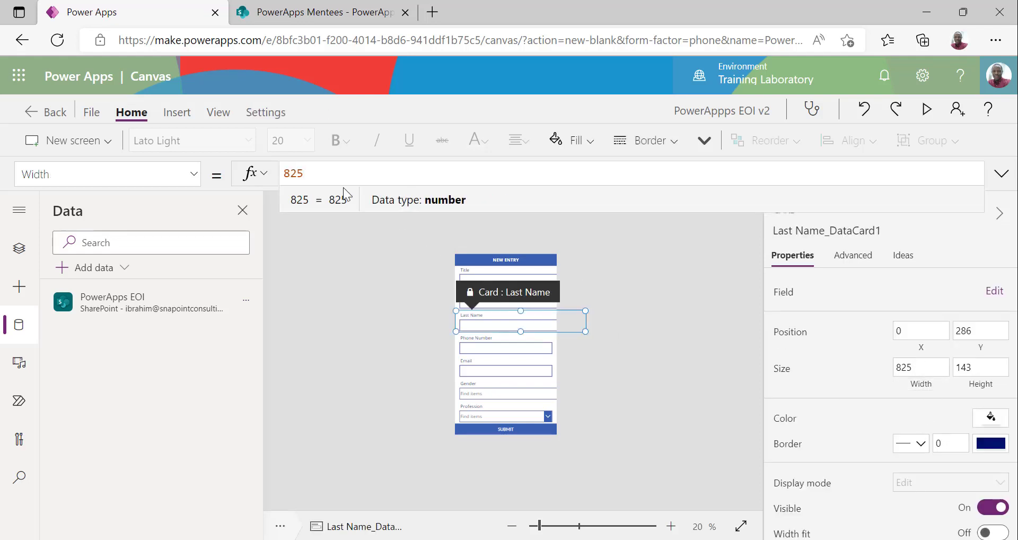
pyautogui.hotkey('ctrl', 'a')
pyautogui.hotkey('ctrl', 'v')
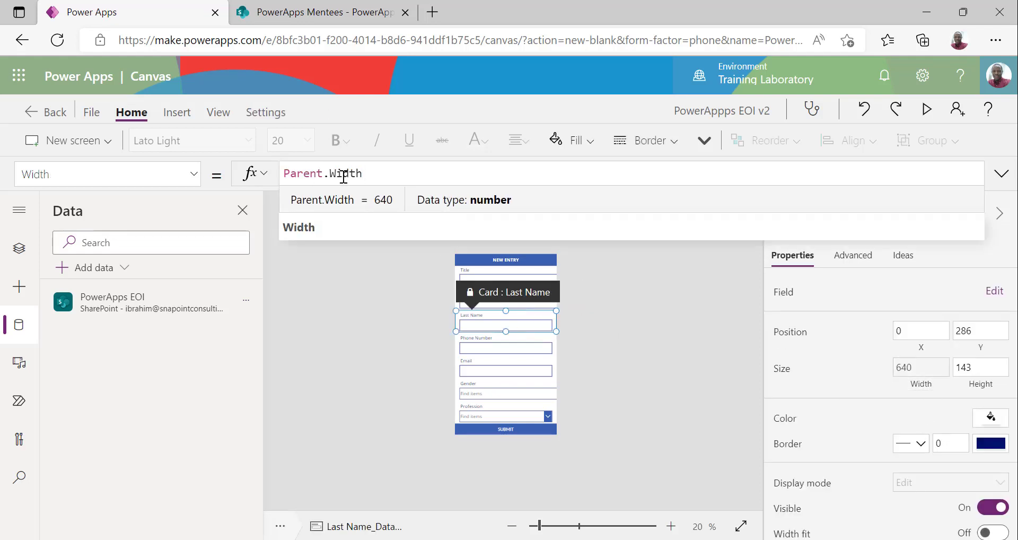
pyautogui.click(638, 345)
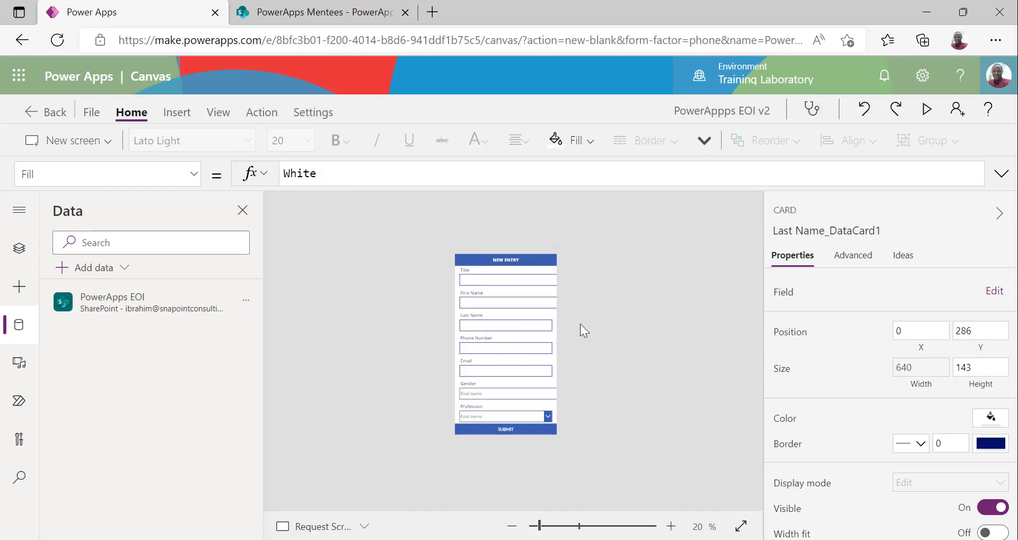
pyautogui.click(523, 300)
pyautogui.click(920, 366)
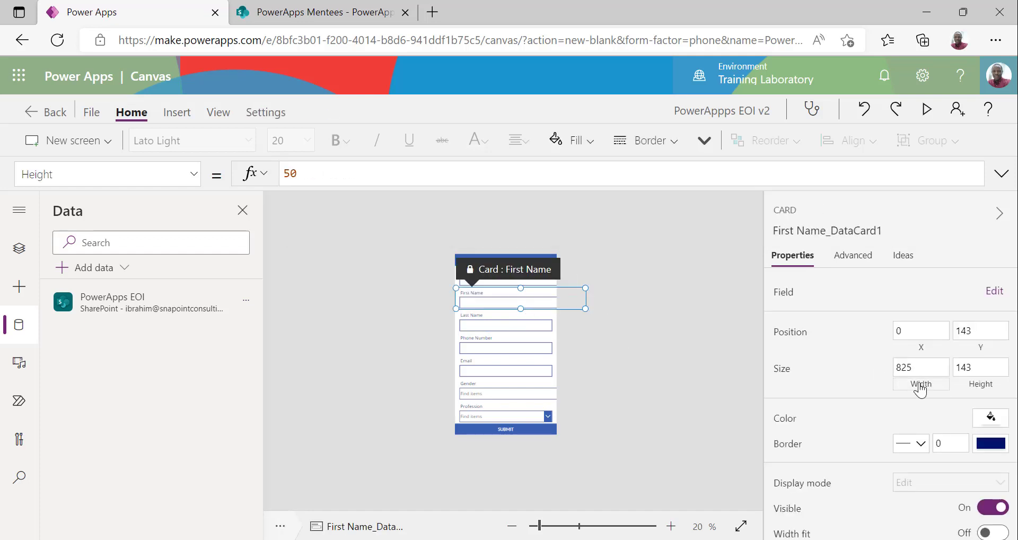
pyautogui.hotkey('ctrl', 'a')
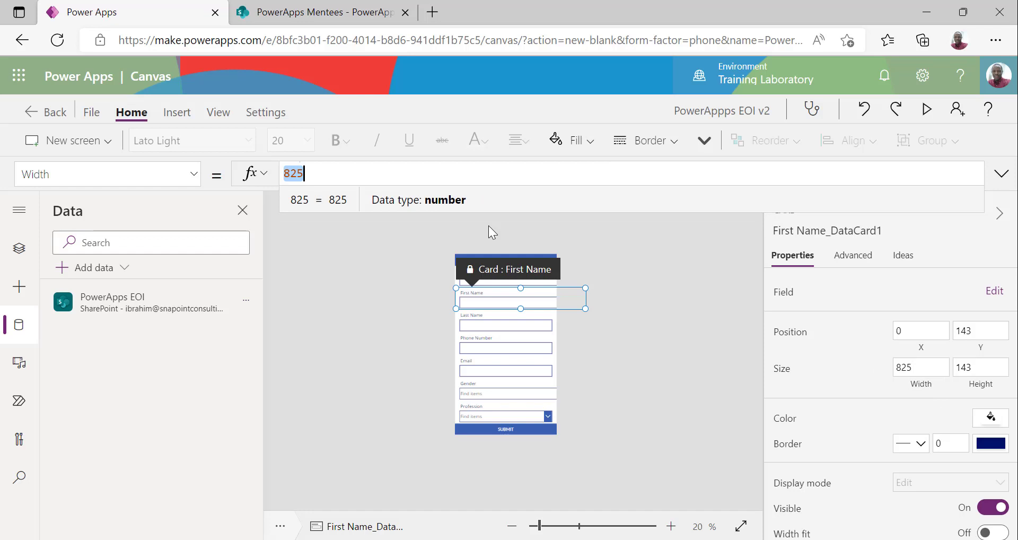
pyautogui.hotkey('ctrl', 'v')
pyautogui.click(666, 332)
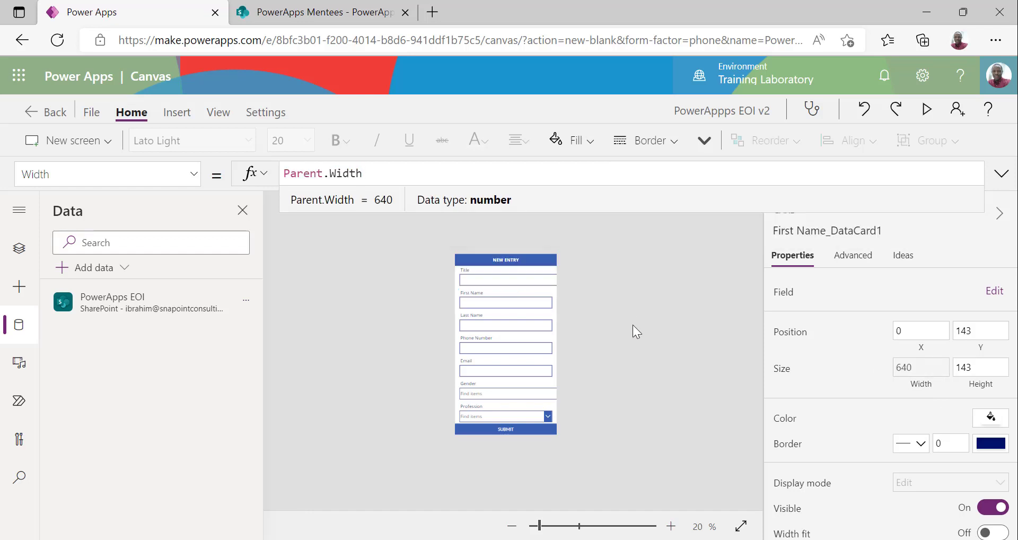
# Set the Title and Gender cards' Width to Parent.Width
pyautogui.click(495, 278)
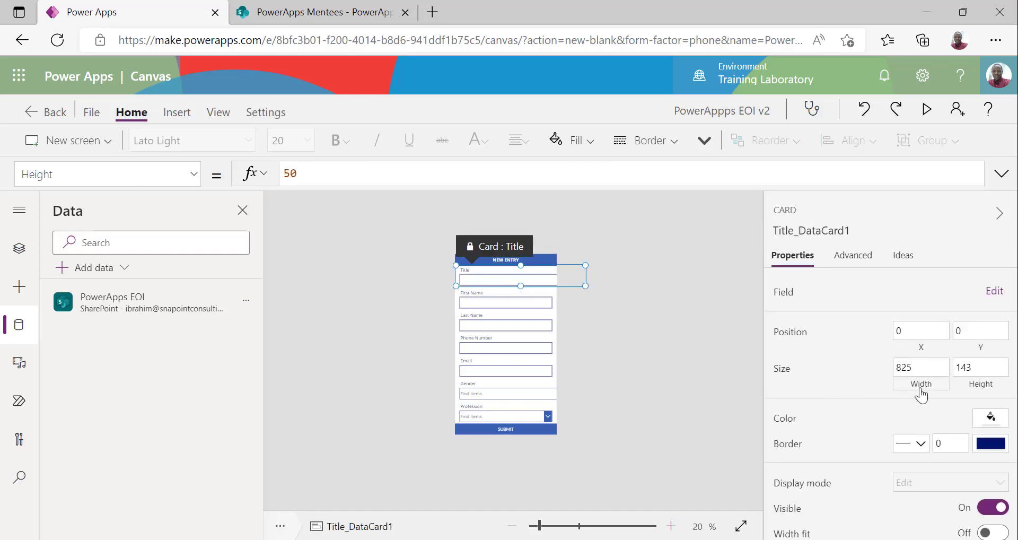
pyautogui.click(921, 366)
pyautogui.hotkey('ctrl', 'a')
pyautogui.hotkey('ctrl', 'v')
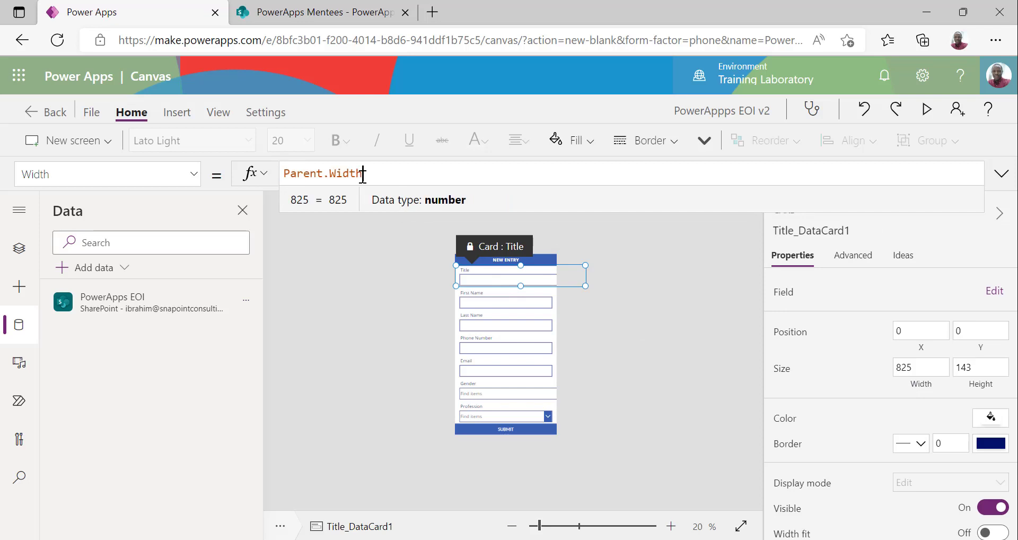
pyautogui.click(630, 310)
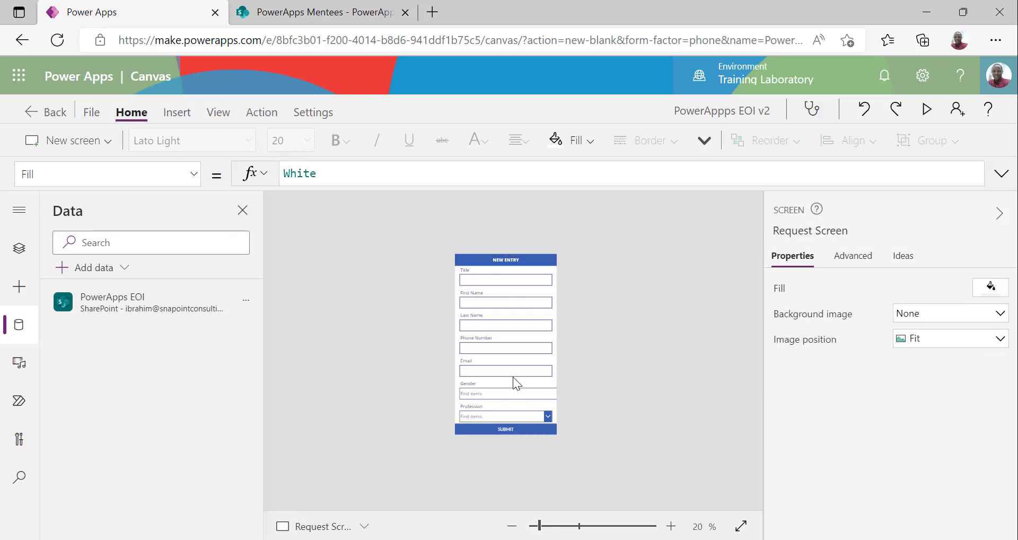
pyautogui.click(514, 391)
pyautogui.click(921, 369)
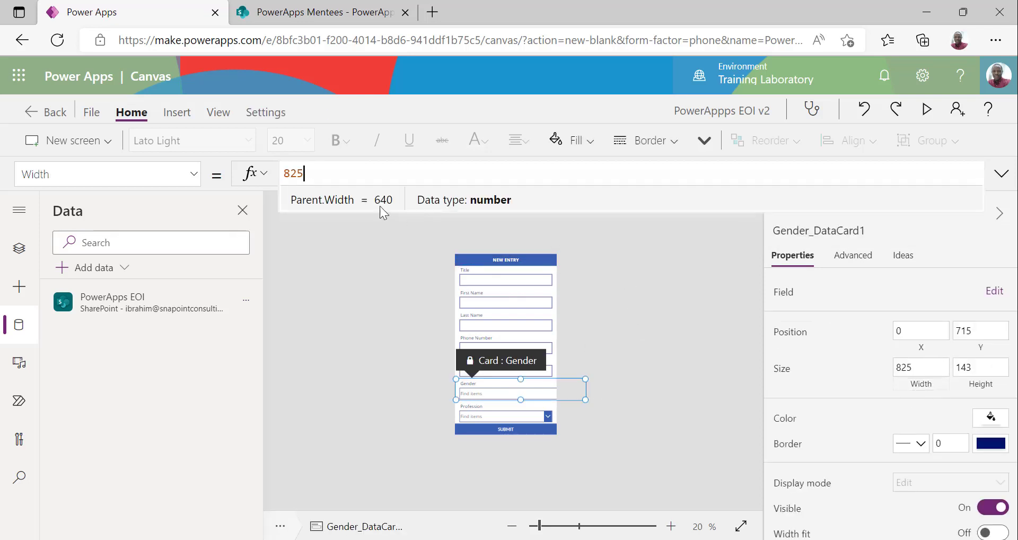
pyautogui.hotkey('ctrl', 'a')
pyautogui.write('Parent.Width')
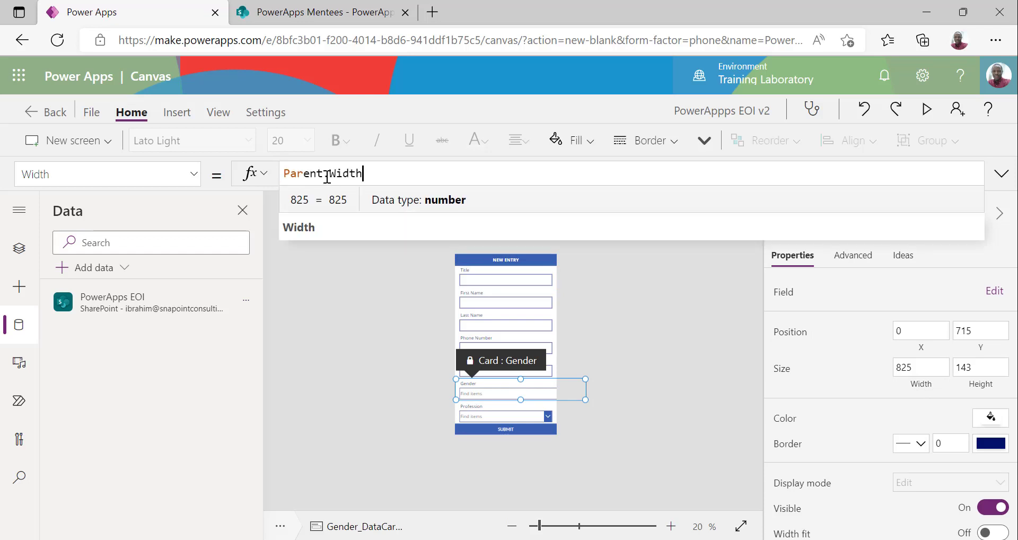
pyautogui.click(626, 348)
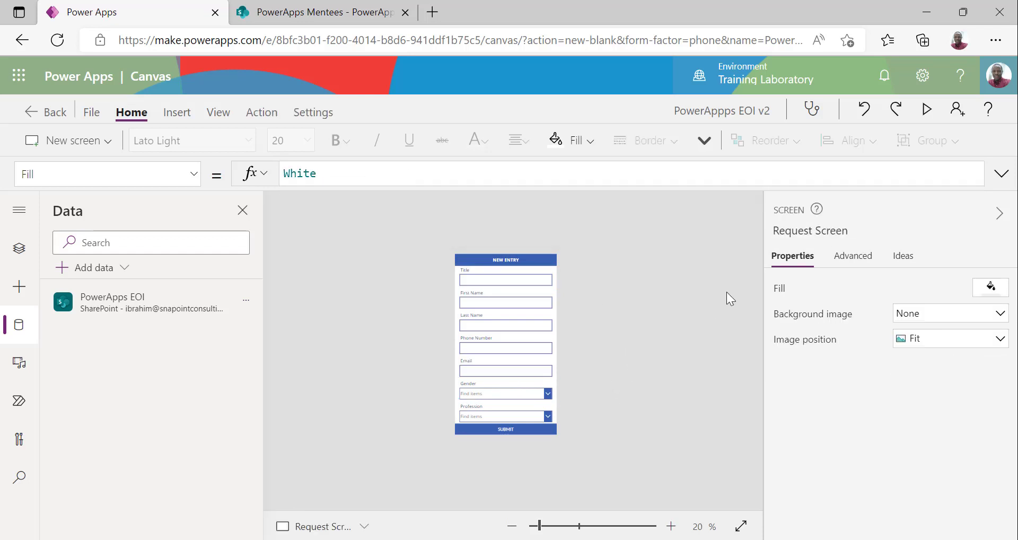
pyautogui.click(926, 110)
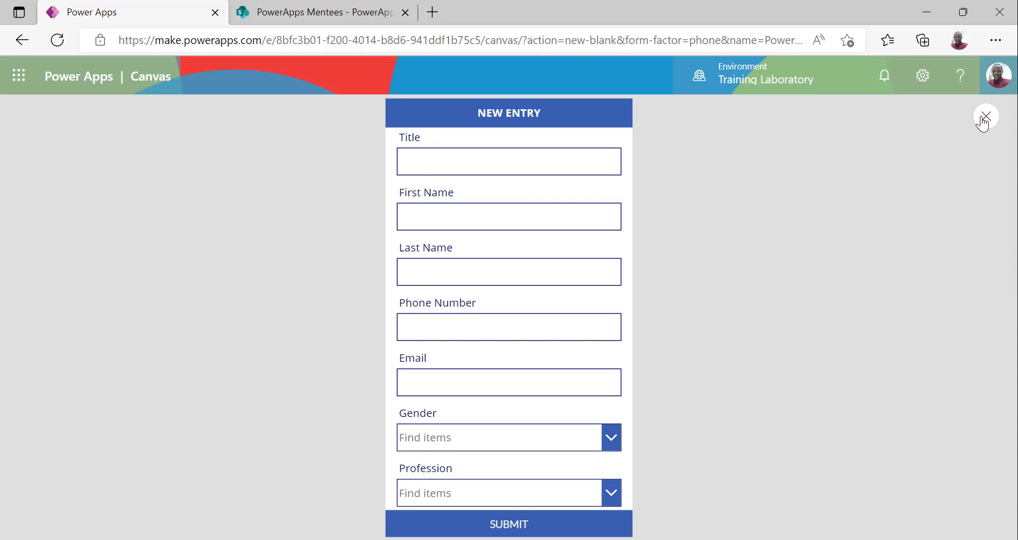
pyautogui.press('Escape')
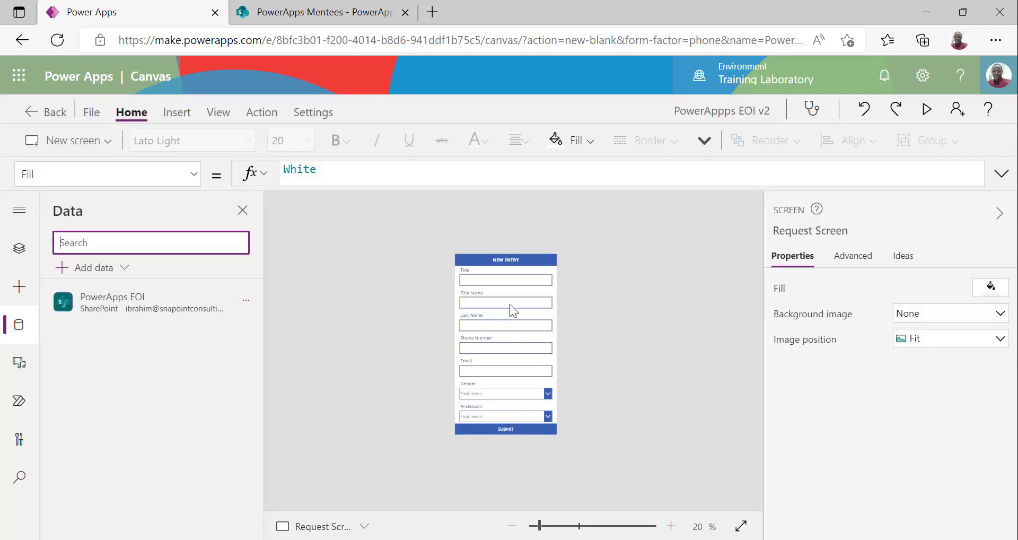
pyautogui.click(523, 427)
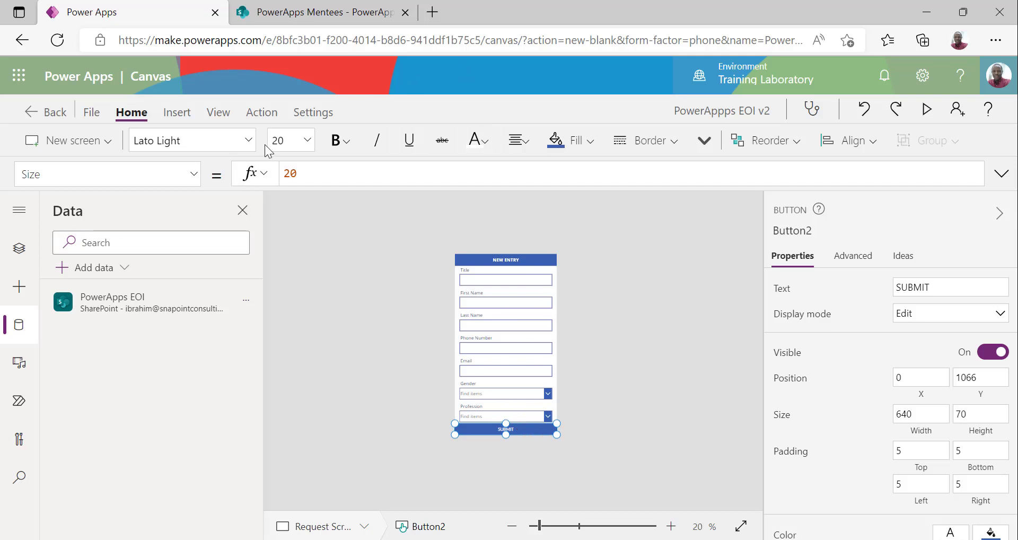
# Replace the SUBMIT button's OnSelect value false with the SubmitForm function
pyautogui.click(262, 116)
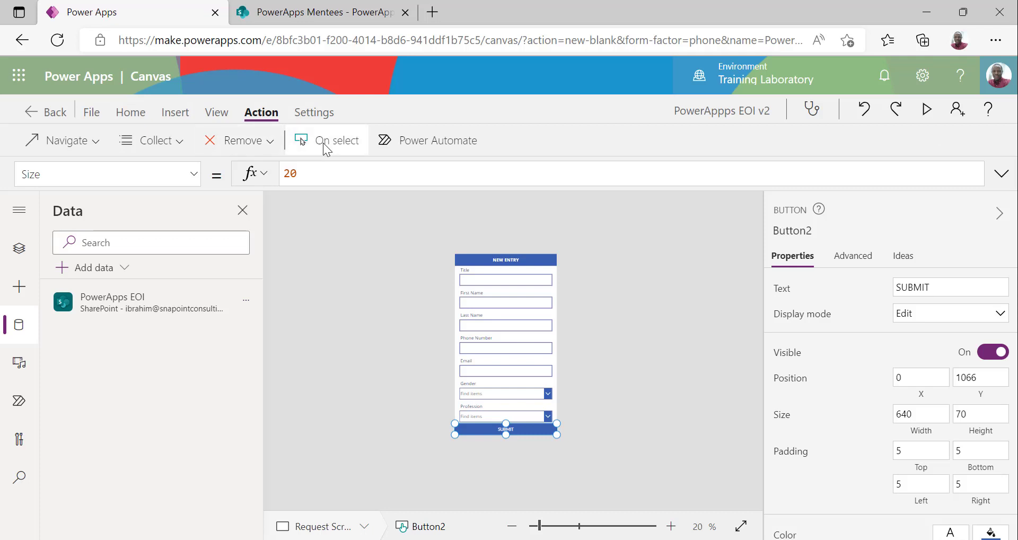
pyautogui.click(318, 140)
pyautogui.click(334, 169)
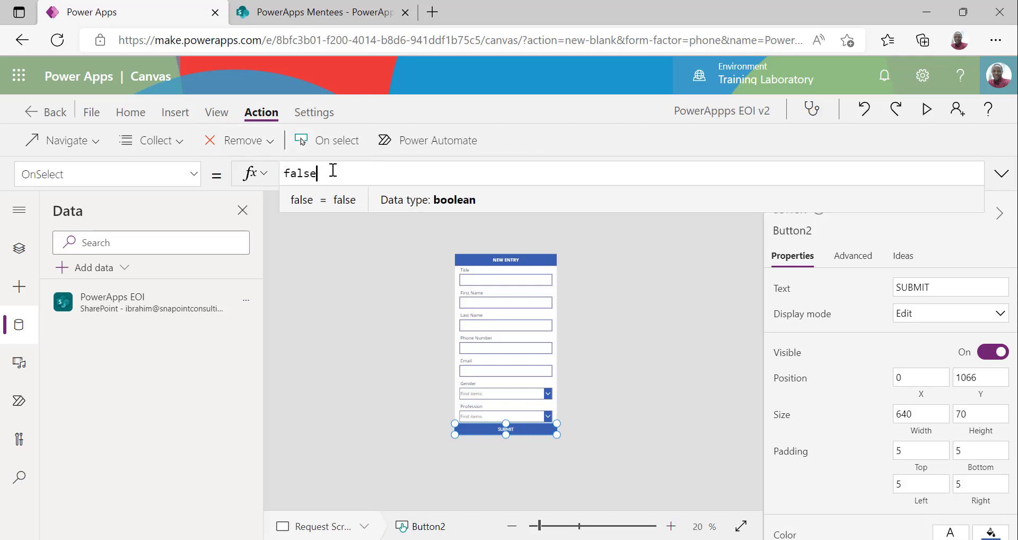
pyautogui.hotkey('ctrl', 'a')
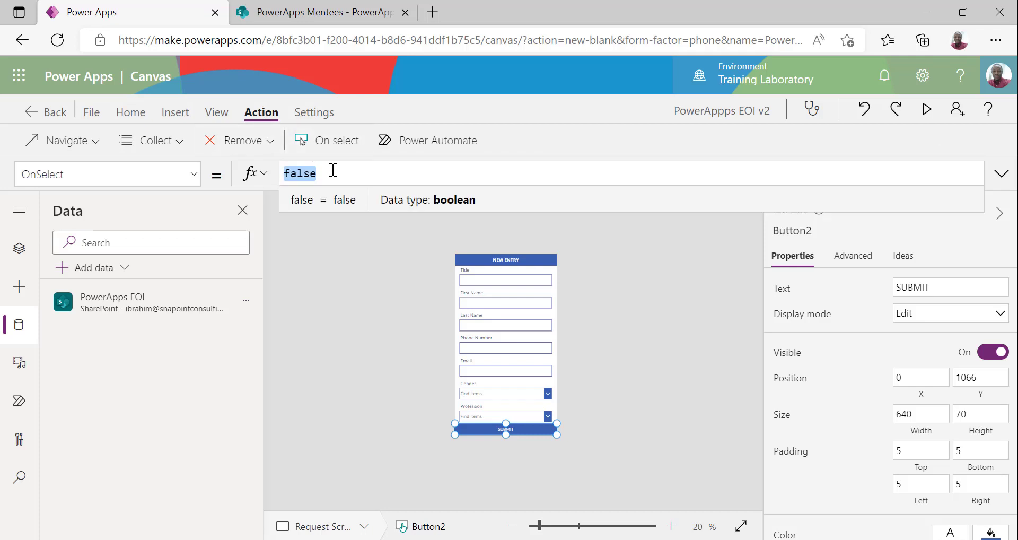
pyautogui.write('submit')
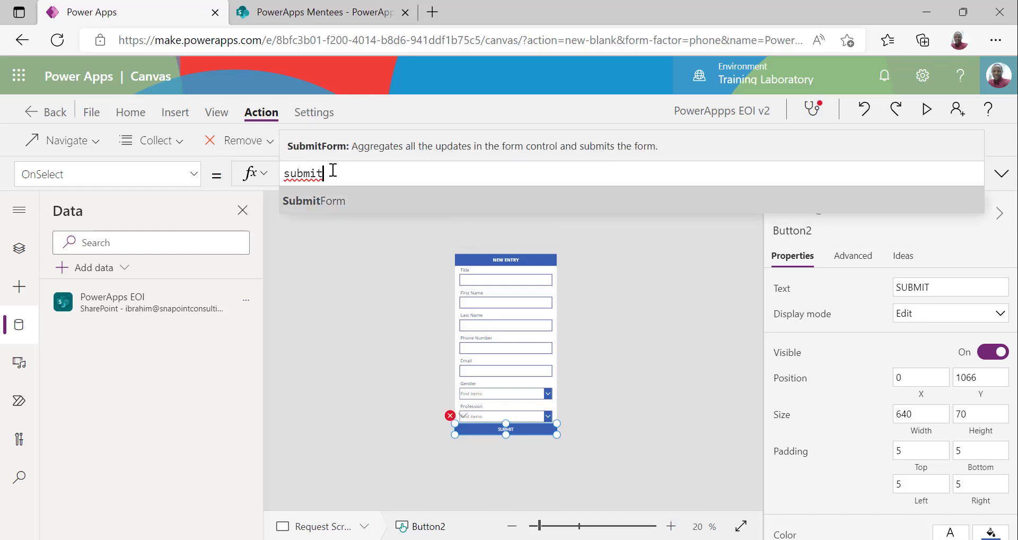
pyautogui.press('Tab')
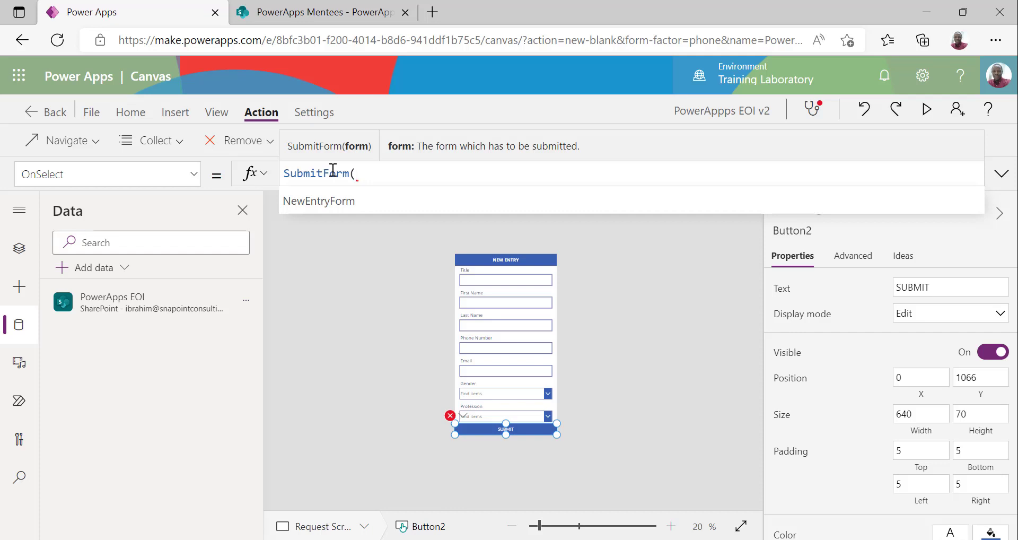
# Complete the SUBMIT button's OnSelect formula as SubmitForm(NewEntryForm)
pyautogui.click(368, 201)
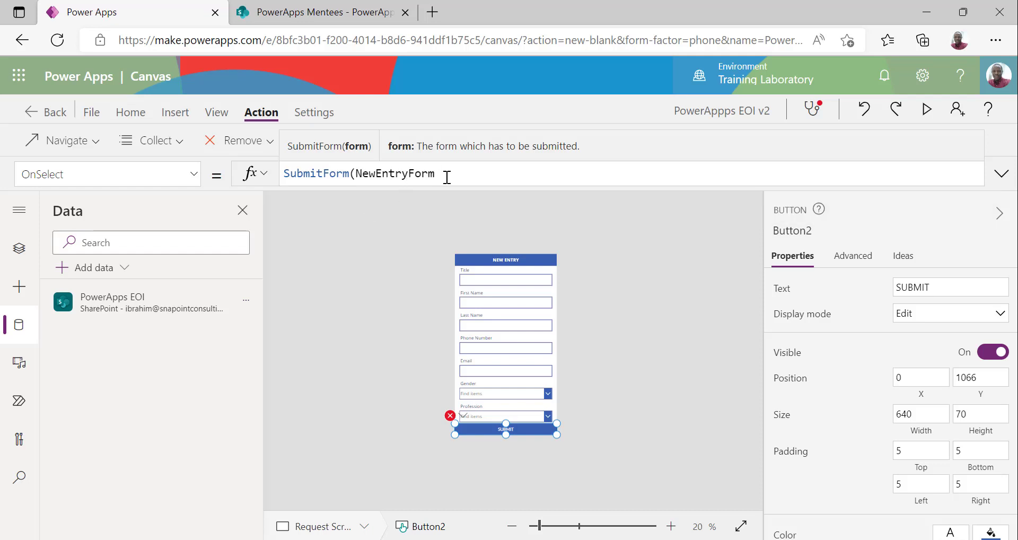
pyautogui.write(')')
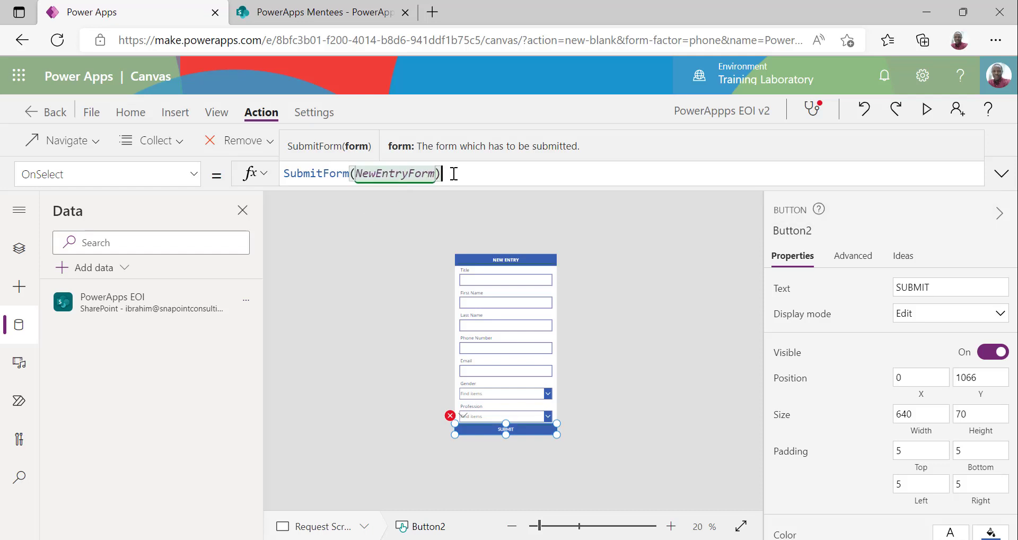
pyautogui.click(641, 309)
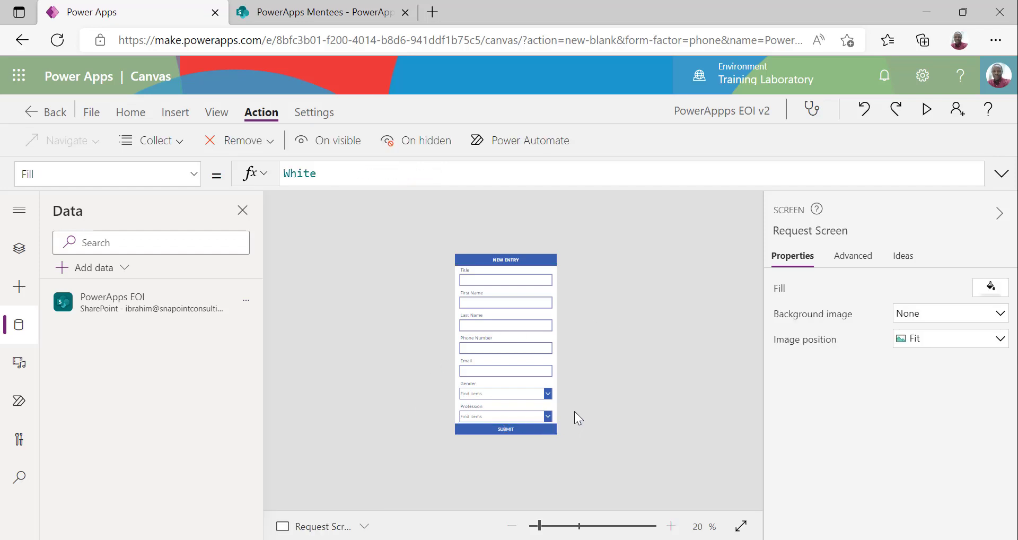
# Show Tree view with Request and Success screens collapsed, then select NewEntryForm
pyautogui.click(25, 251)
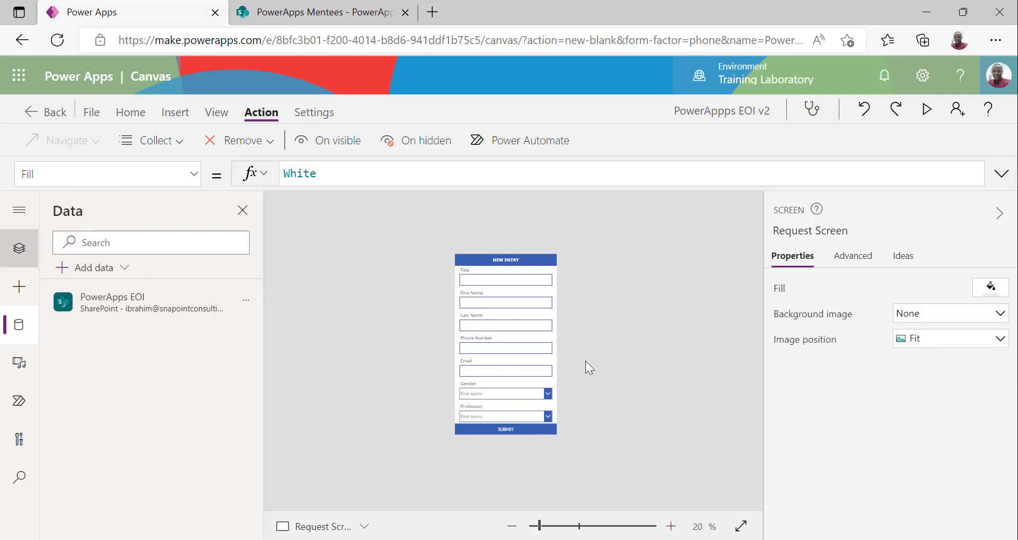
pyautogui.click(48, 368)
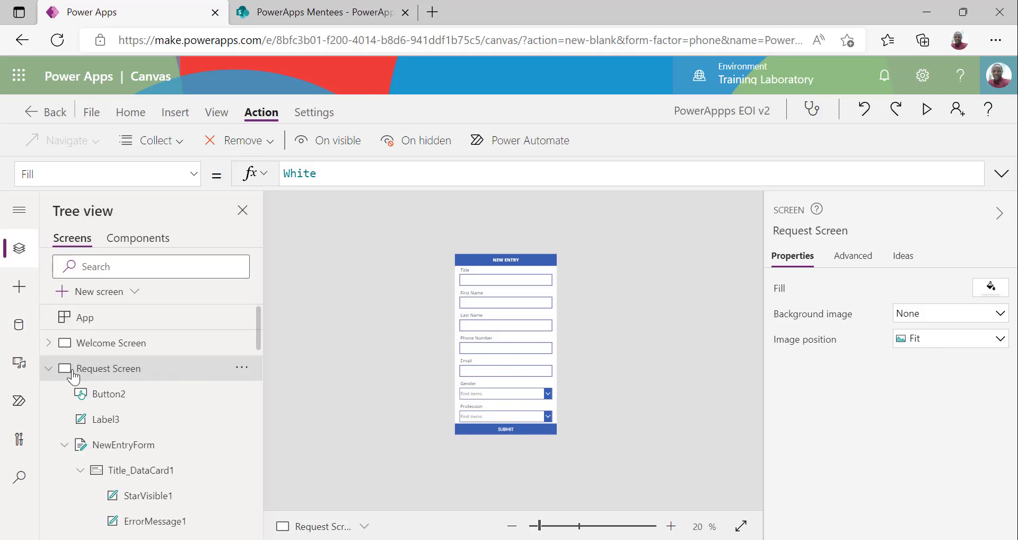
pyautogui.click(48, 394)
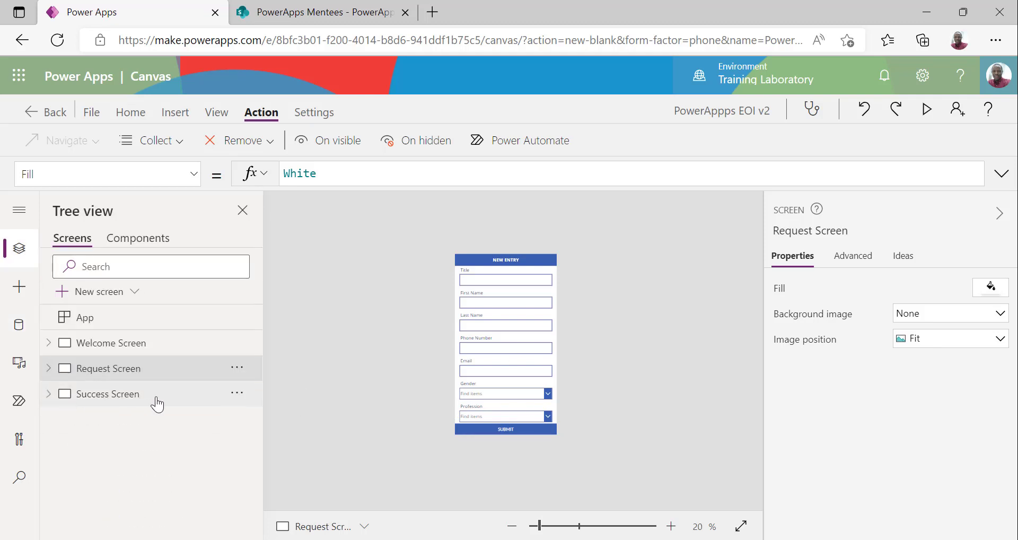
pyautogui.click(522, 411)
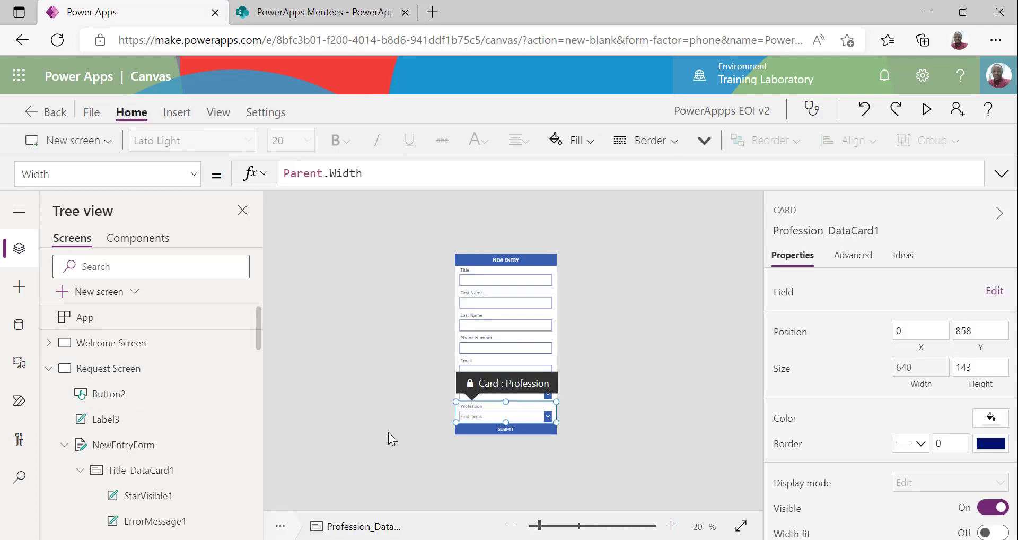
pyautogui.click(536, 345)
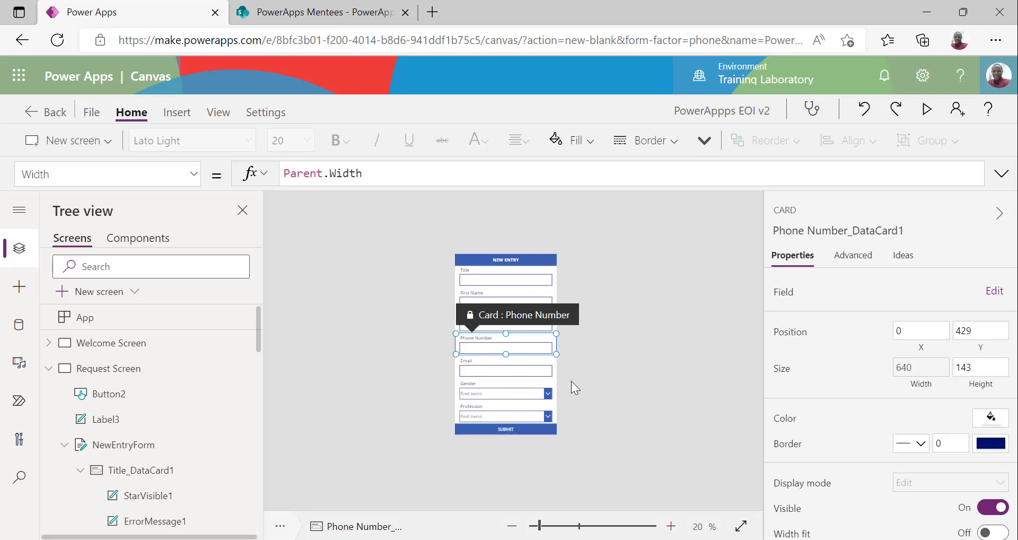
pyautogui.click(614, 379)
pyautogui.click(134, 445)
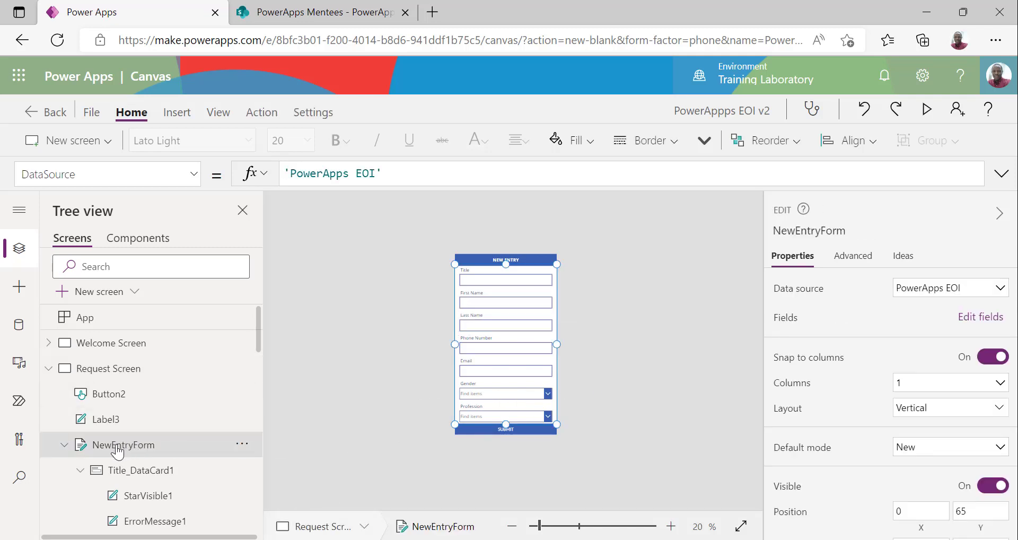
# Pick NewEntryForm's OnSuccess property and select its current false value
pyautogui.click(148, 175)
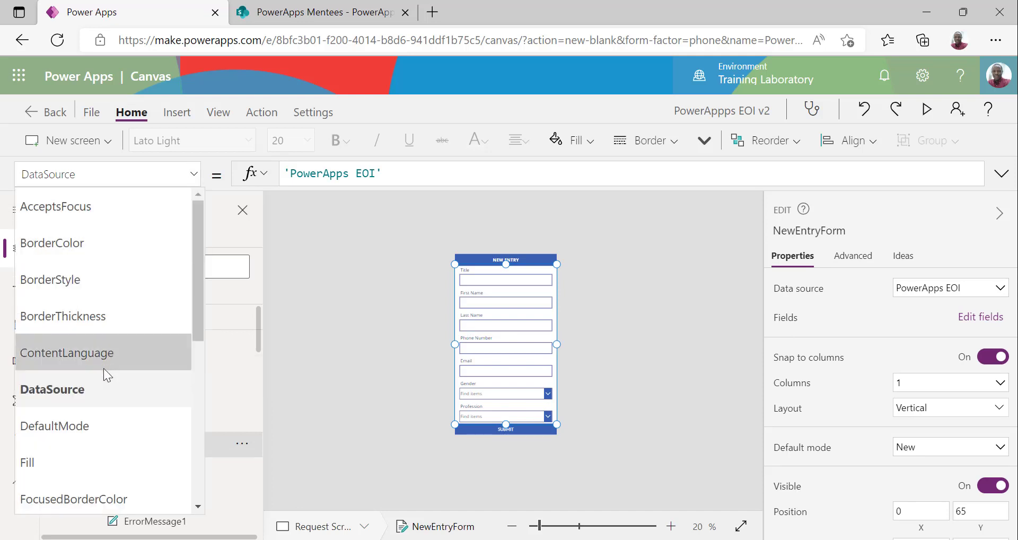
pyautogui.scroll(-5, 103, 368)
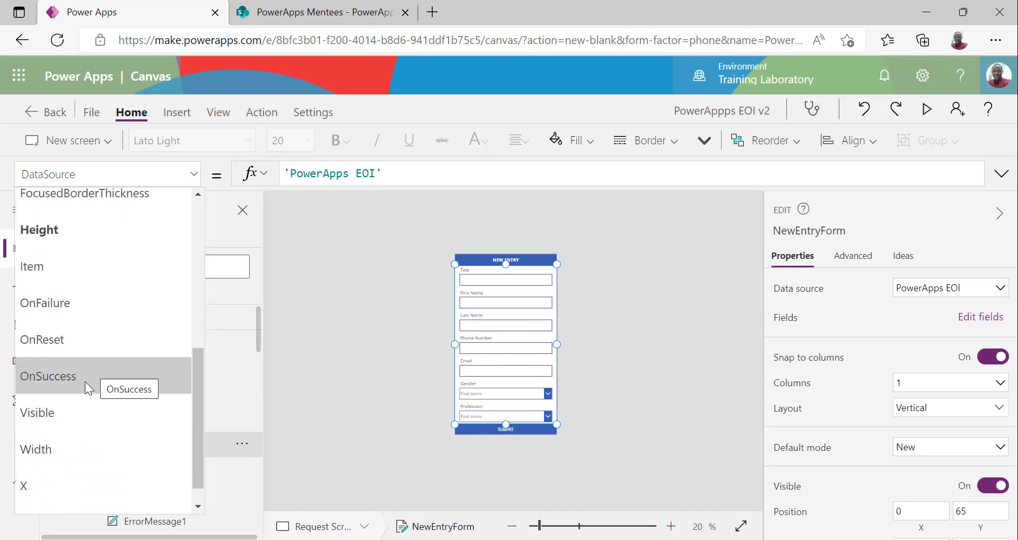
pyautogui.click(109, 382)
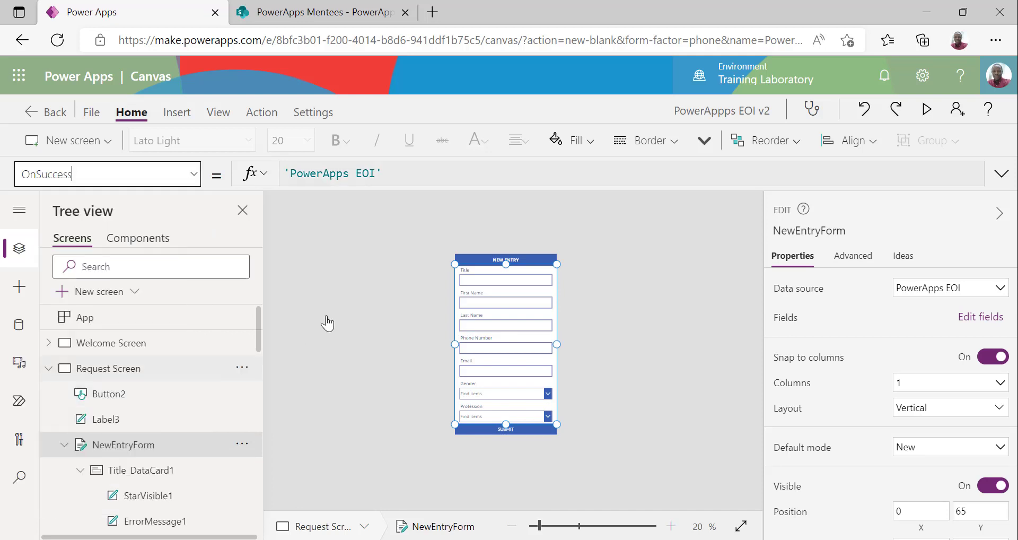
pyautogui.doubleClick(336, 175)
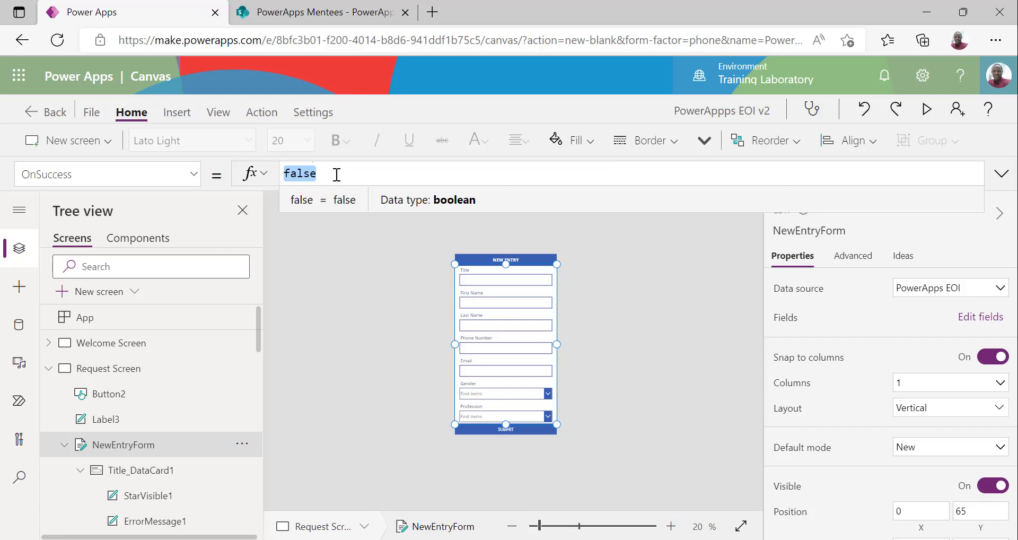
# Set OnSuccess to Navigate('Success Screen', Cover) and commit the formula
pyautogui.write('navigate')
pyautogui.press('Down')
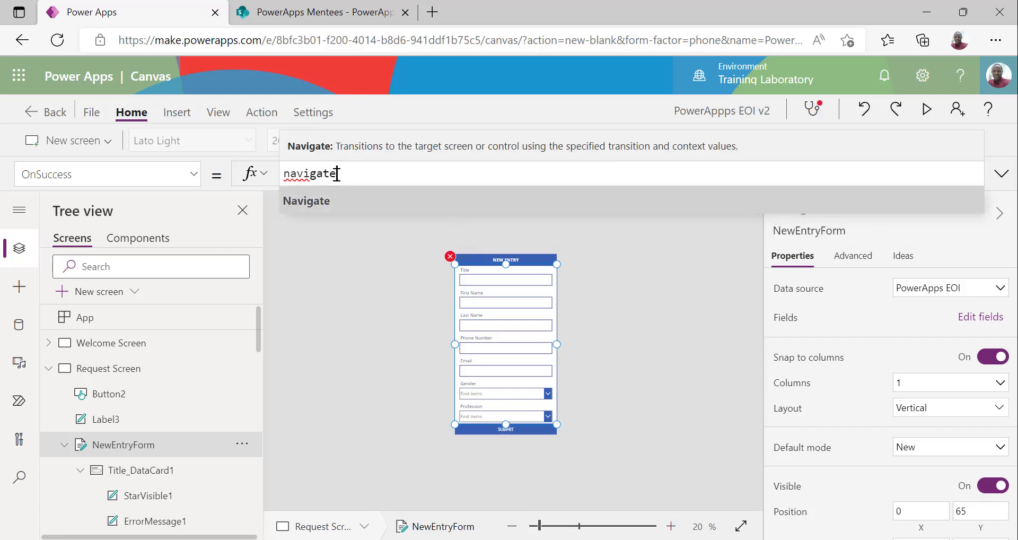
pyautogui.press('Return')
pyautogui.write('(')
pyautogui.press('Down')
pyautogui.press('Down')
pyautogui.press('Return')
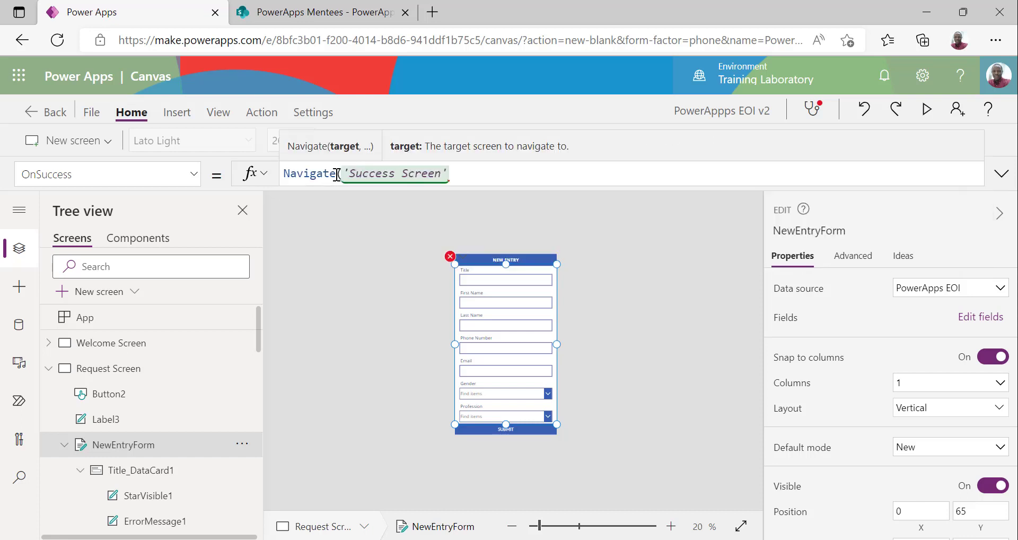
pyautogui.write(',')
pyautogui.press('Down')
pyautogui.press('Return')
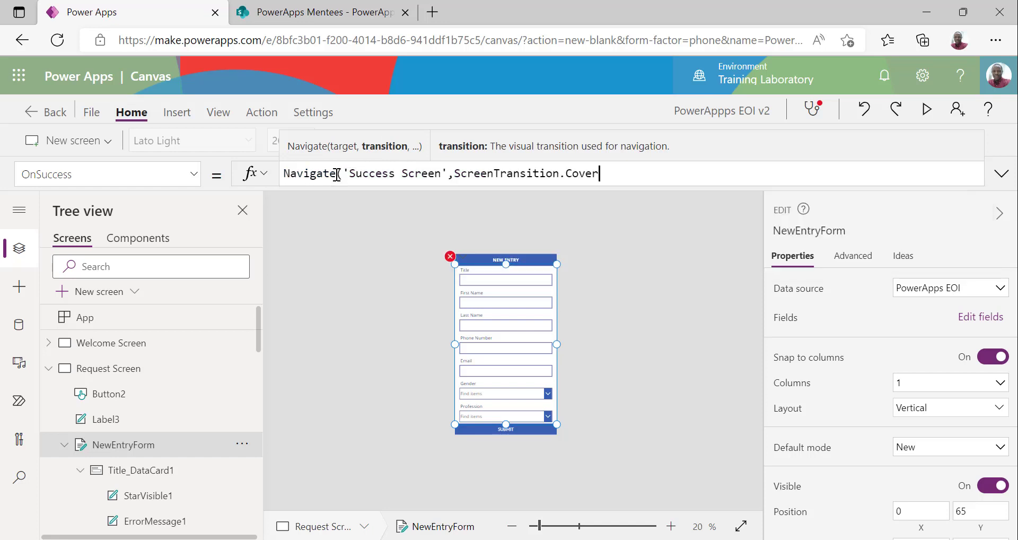
pyautogui.write(')')
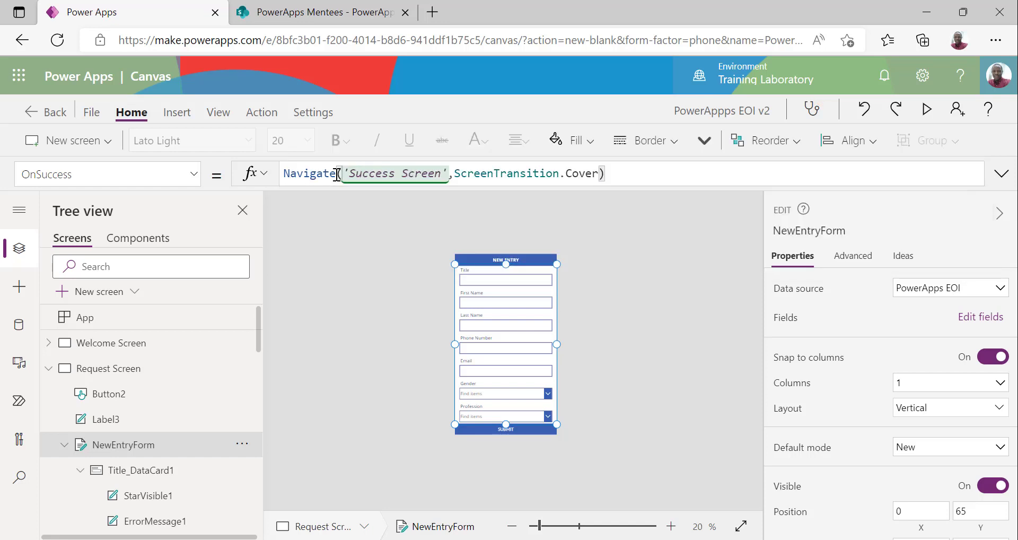
pyautogui.click(316, 295)
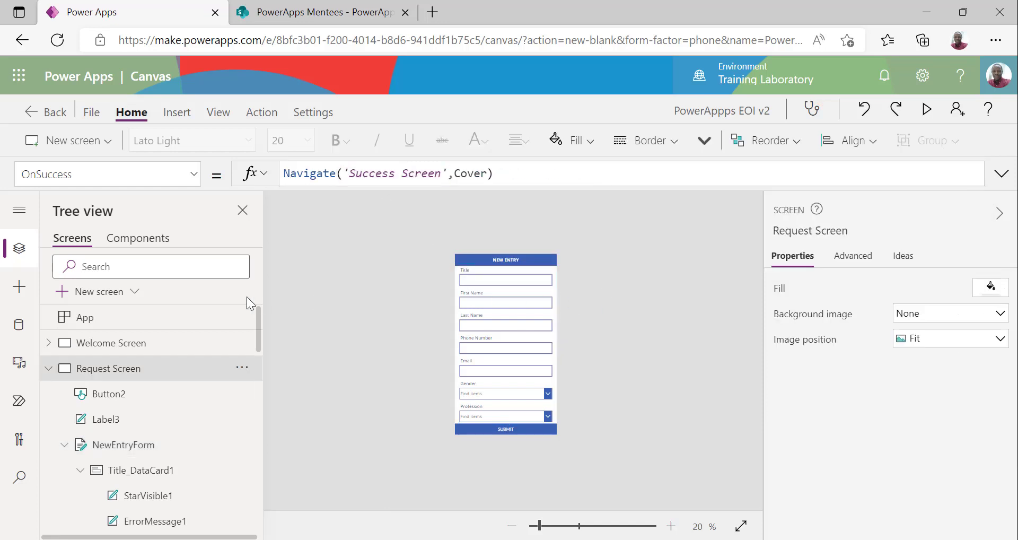
pyautogui.click(49, 371)
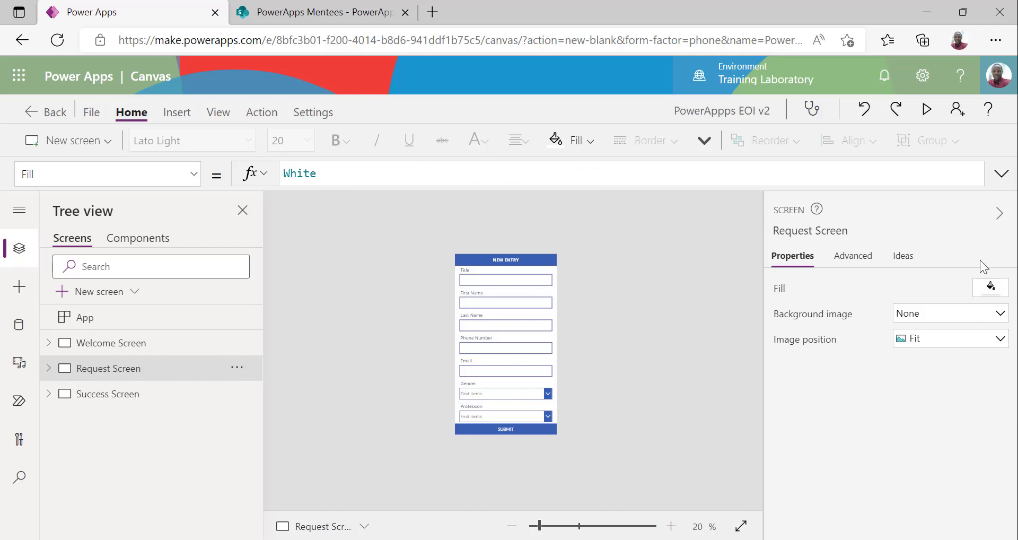
# In preview, enter Title 'Chief' and the test person's first and last names
pyautogui.click(925, 111)
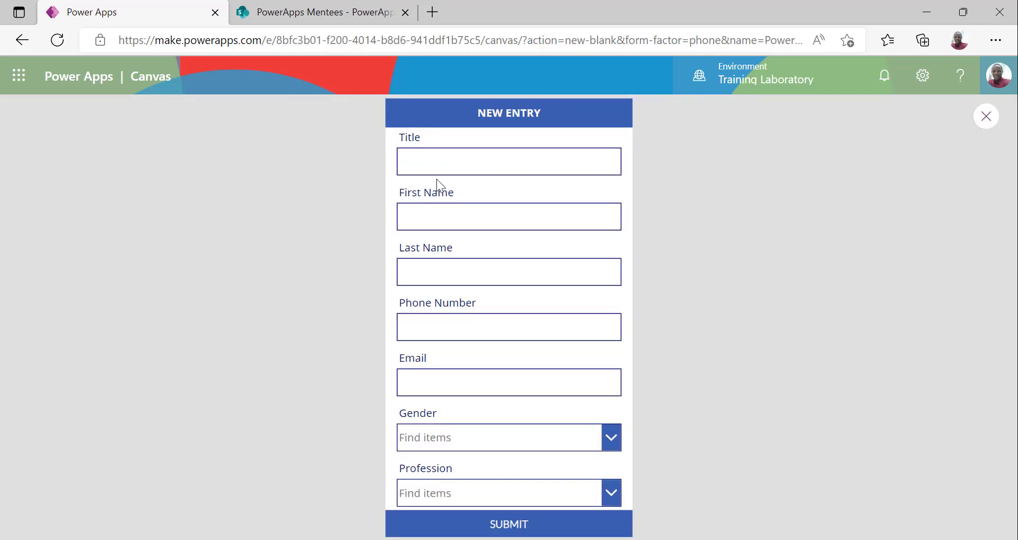
pyautogui.click(484, 157)
pyautogui.write('Chief')
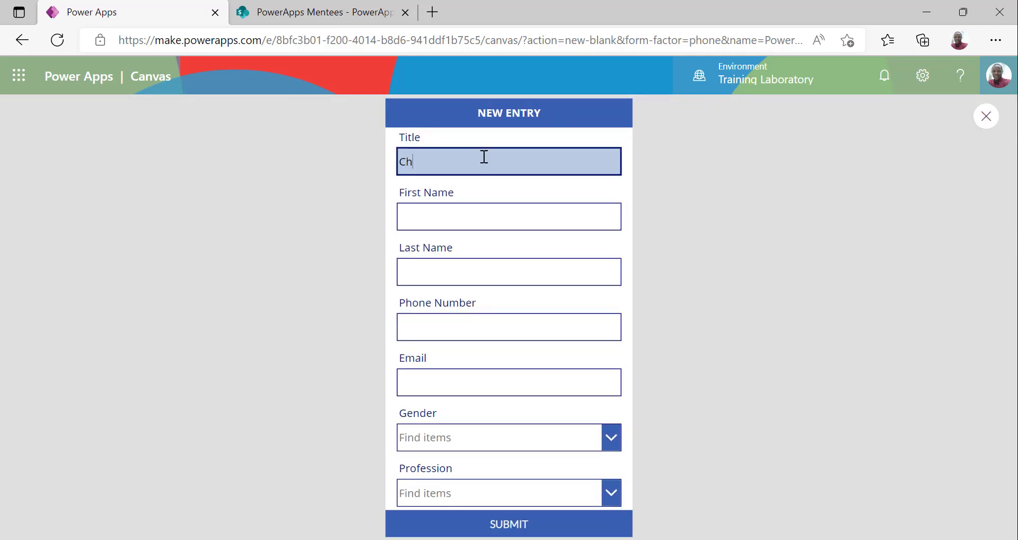
pyautogui.click(444, 211)
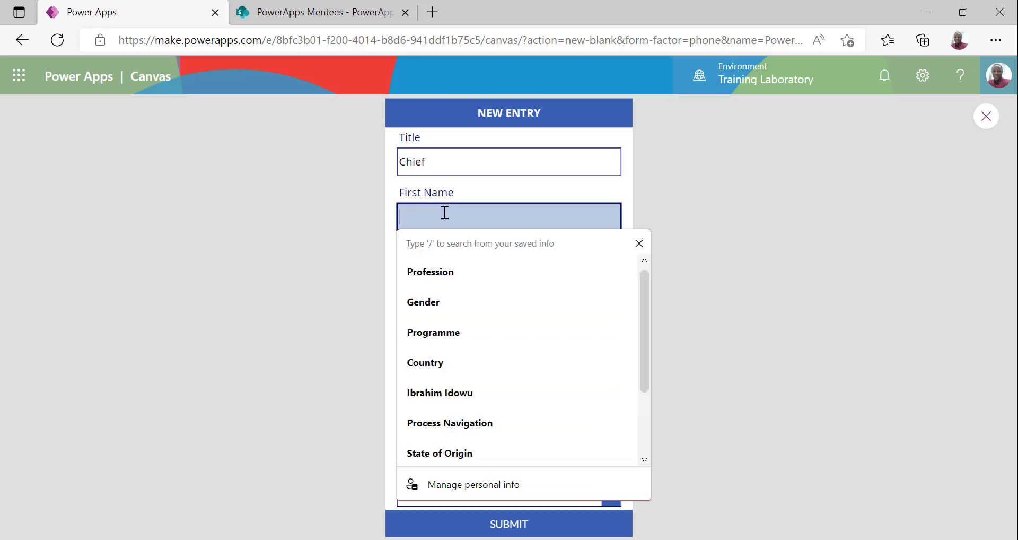
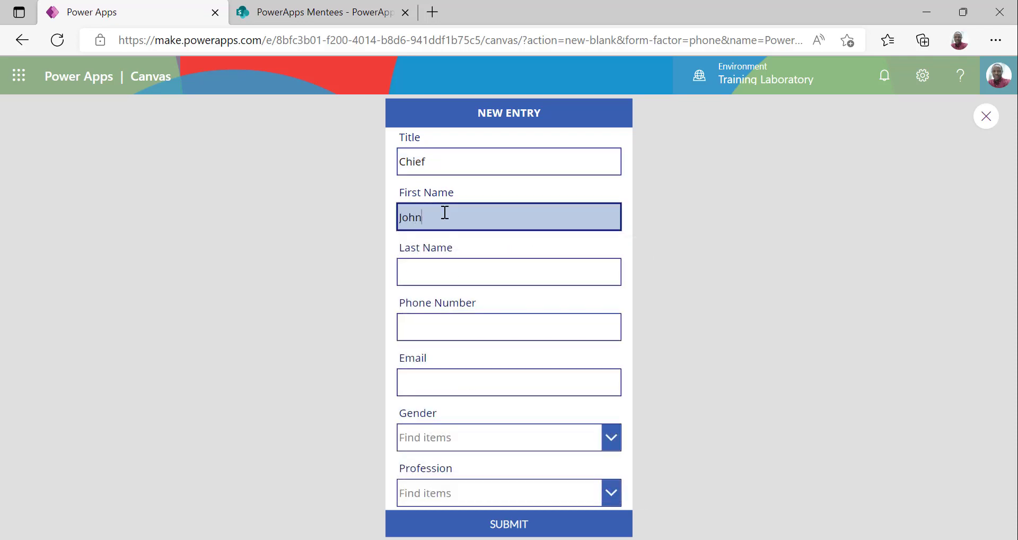
pyautogui.press('Tab')
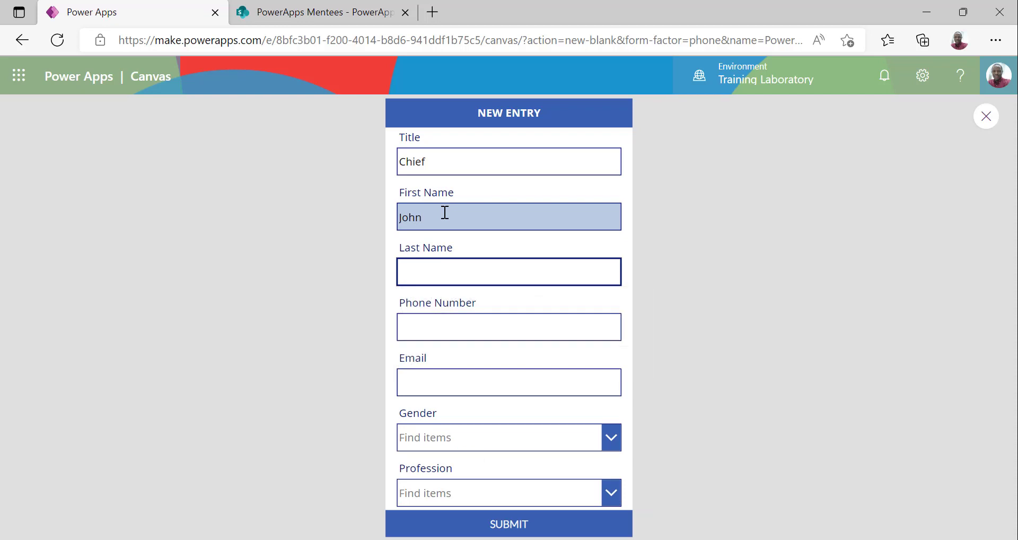
# Enter the test person's phone number and email address
pyautogui.press('Tab')
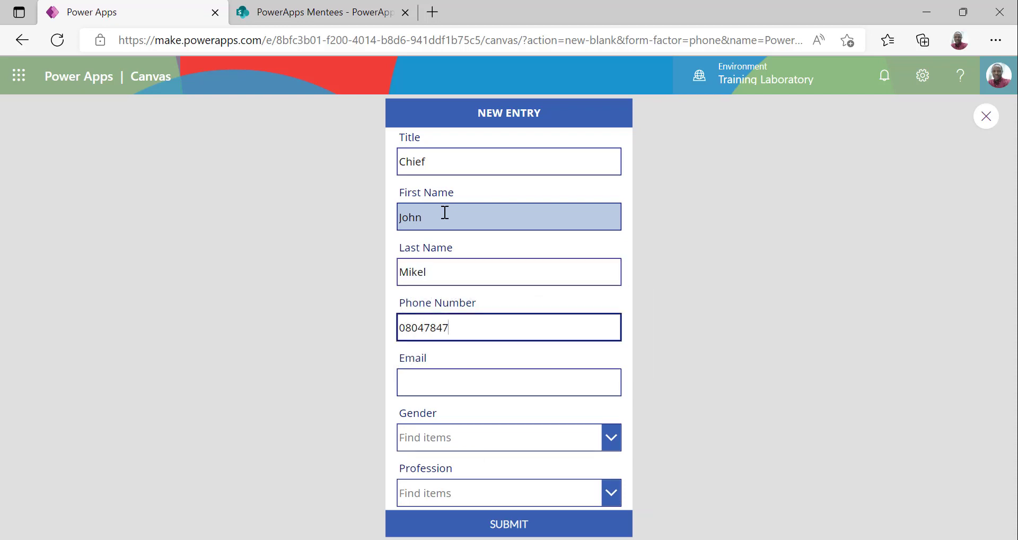
pyautogui.press('Tab')
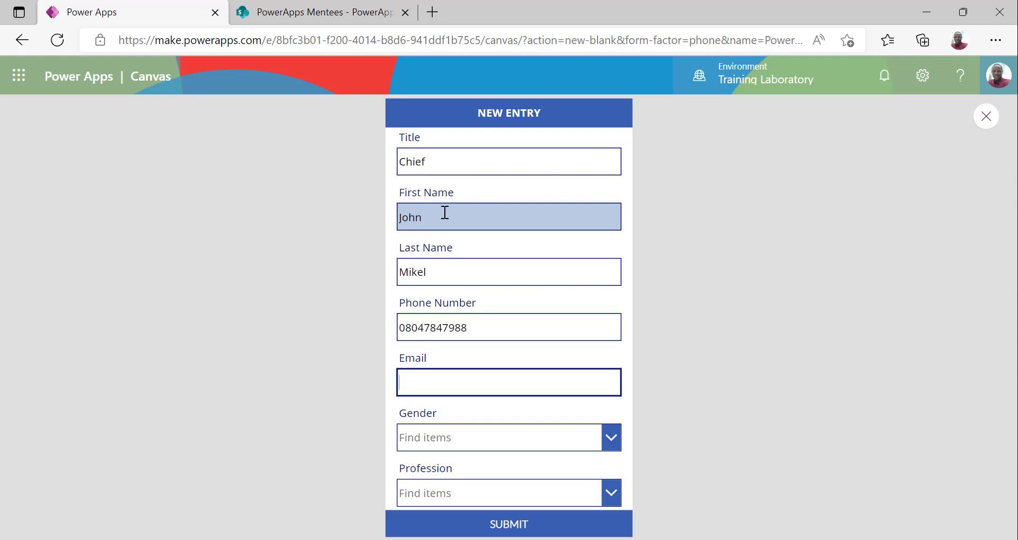
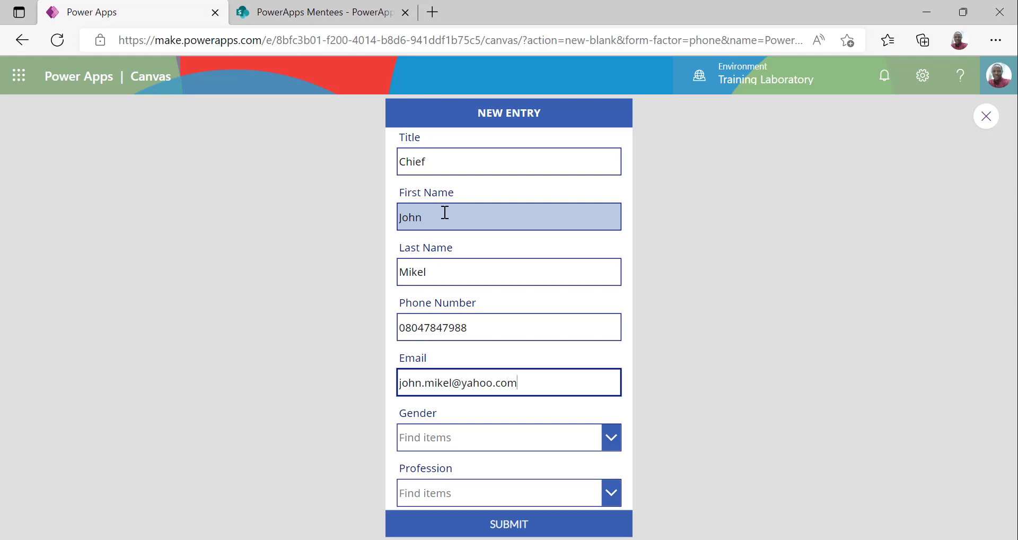
# Set Gender to Male and Profession to Non-IT, then submit the entry
pyautogui.click(467, 438)
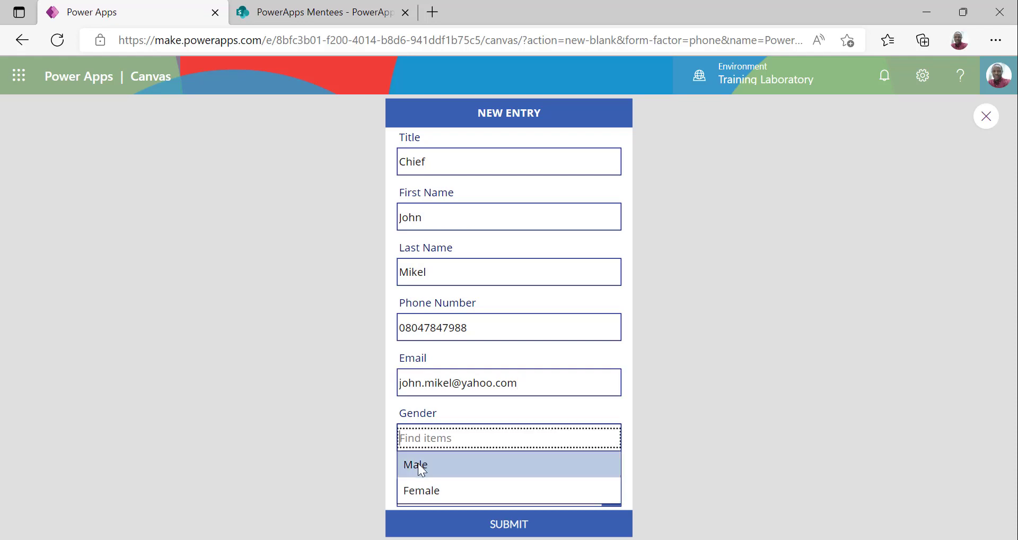
pyautogui.click(418, 463)
pyautogui.click(481, 488)
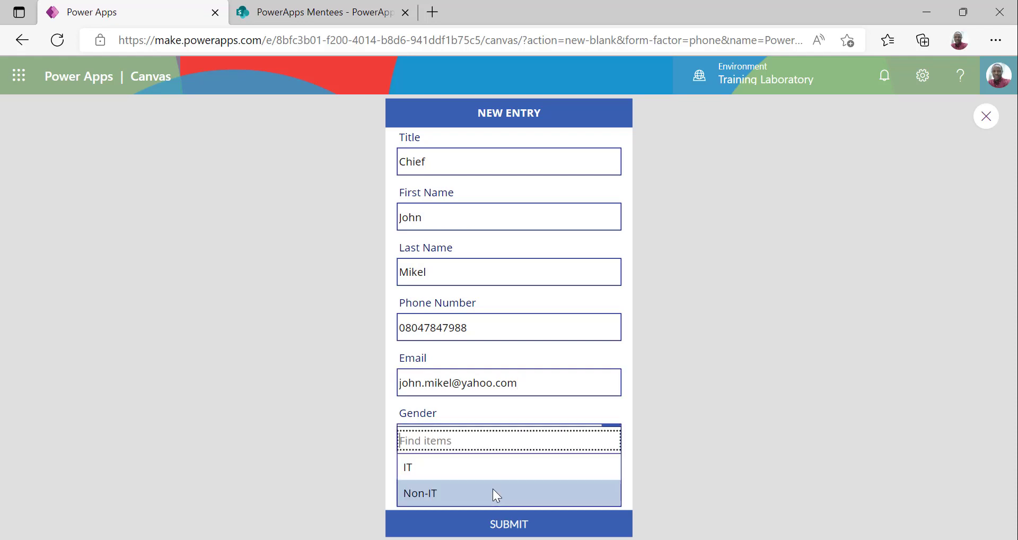
pyautogui.click(452, 491)
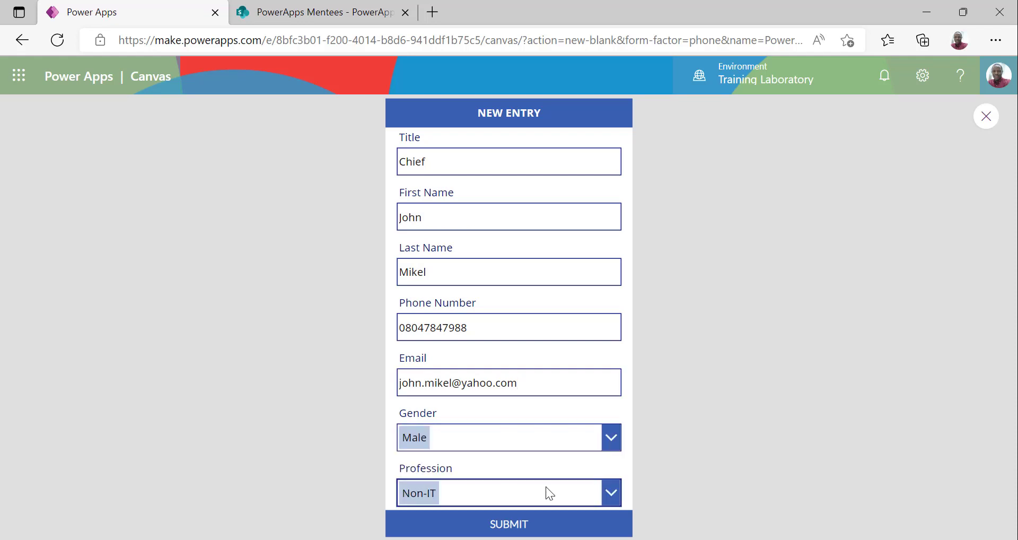
pyautogui.click(515, 526)
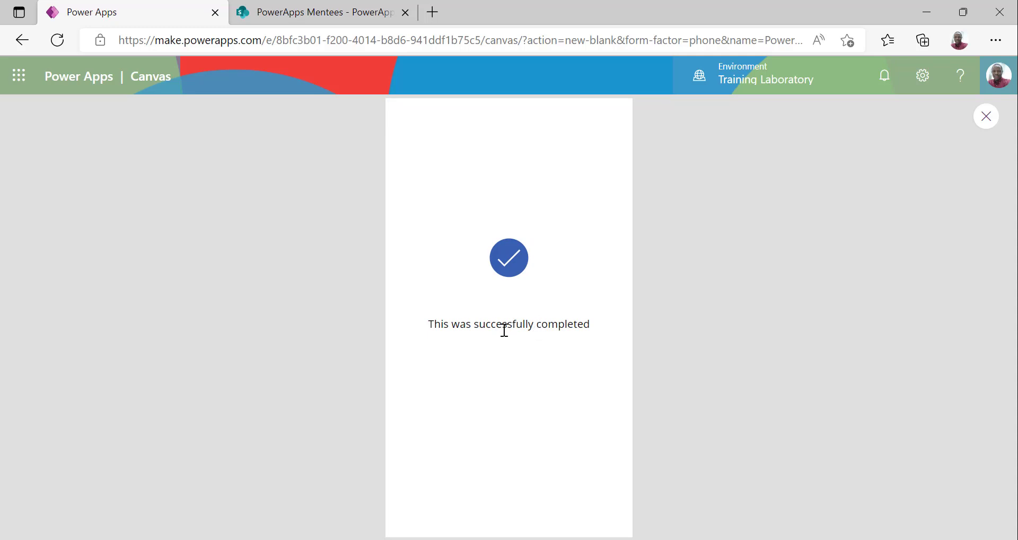
# Check the new Chief row in the SharePoint PowerApps Mentees list, then return to the app
pyautogui.click(324, 14)
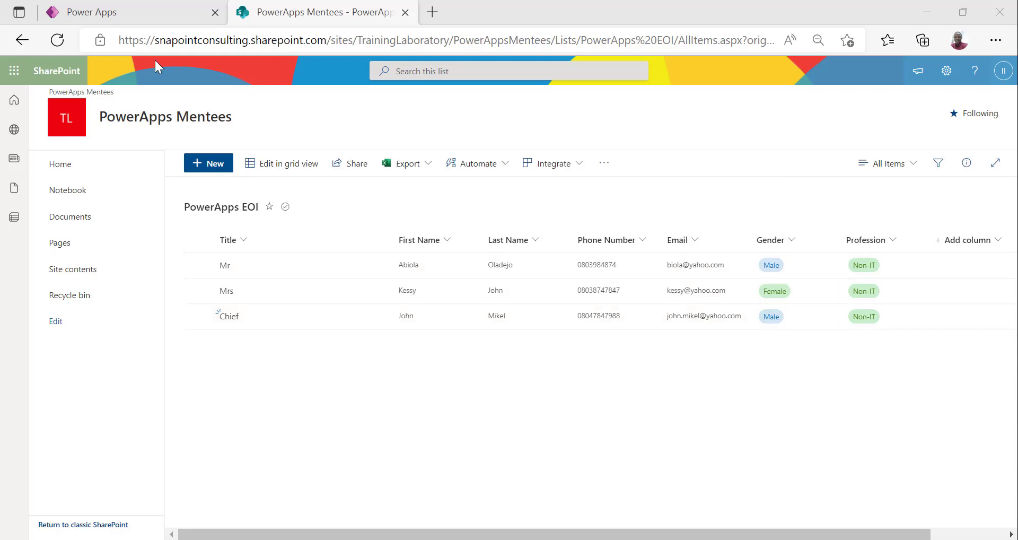
pyautogui.click(138, 9)
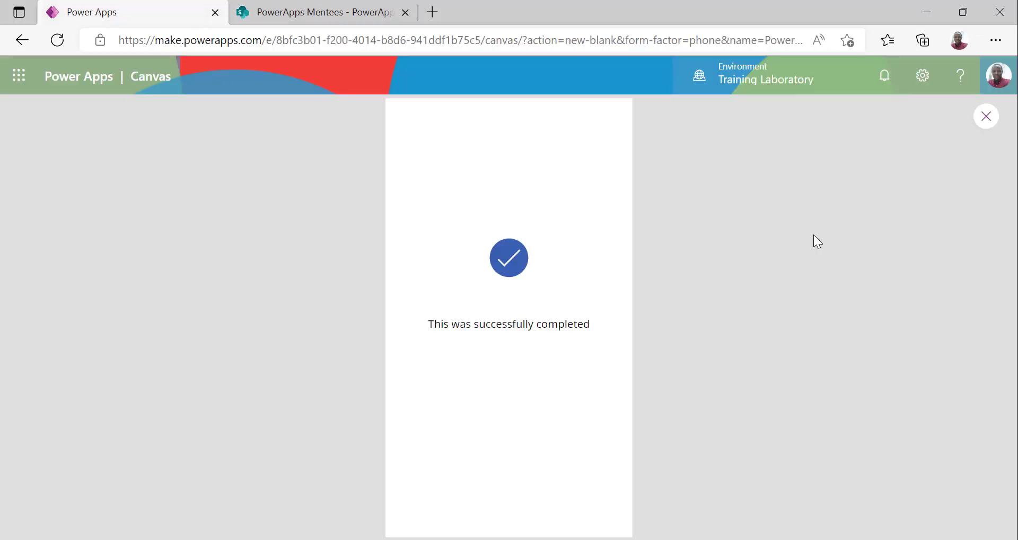
# Return to the editor on the Welcome Screen and select the Create New button
pyautogui.click(985, 119)
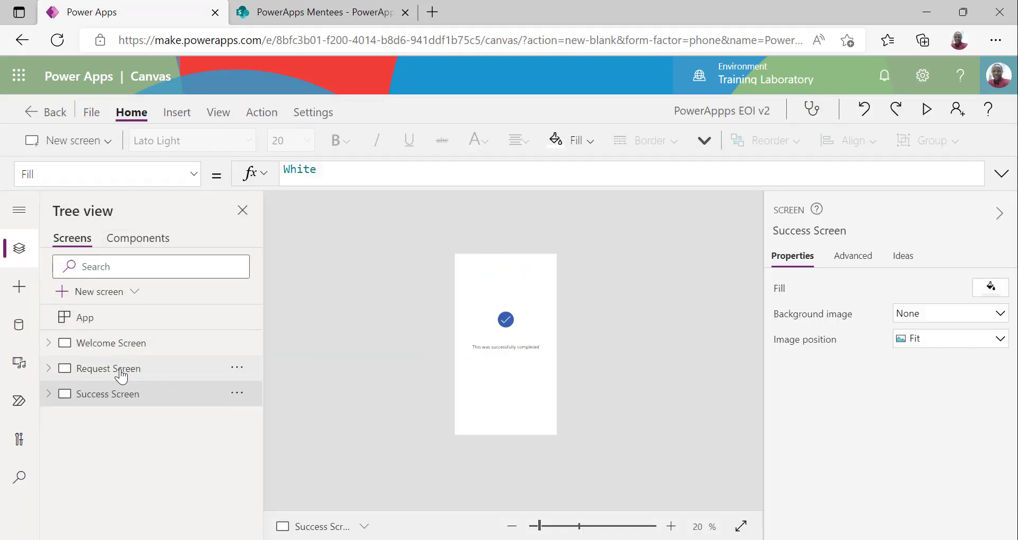
pyautogui.click(144, 347)
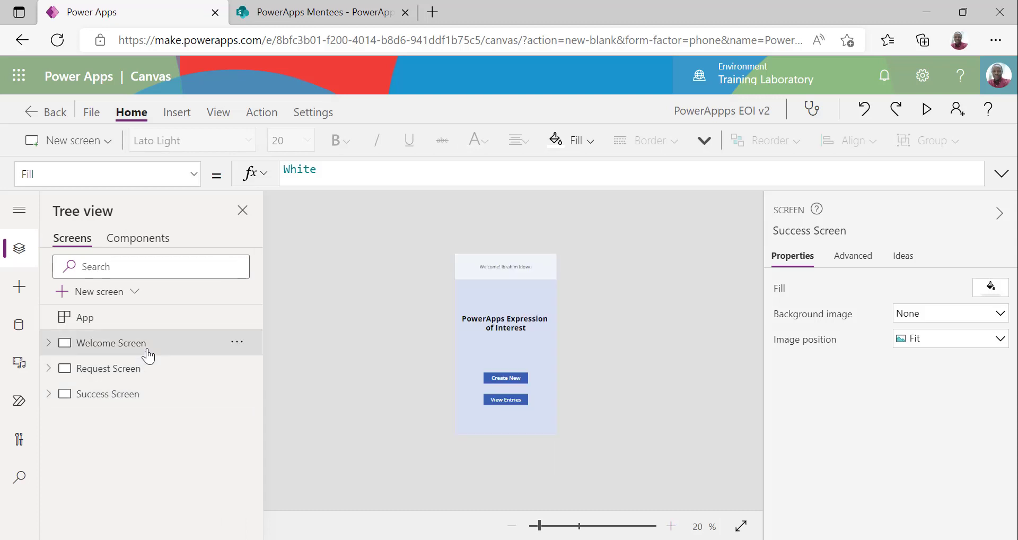
pyautogui.click(925, 110)
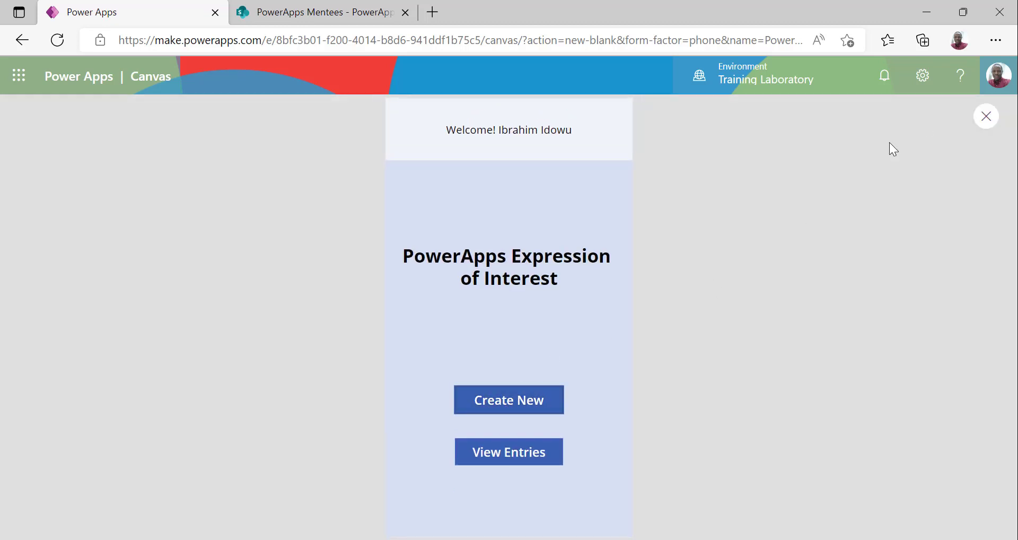
pyautogui.press('Escape')
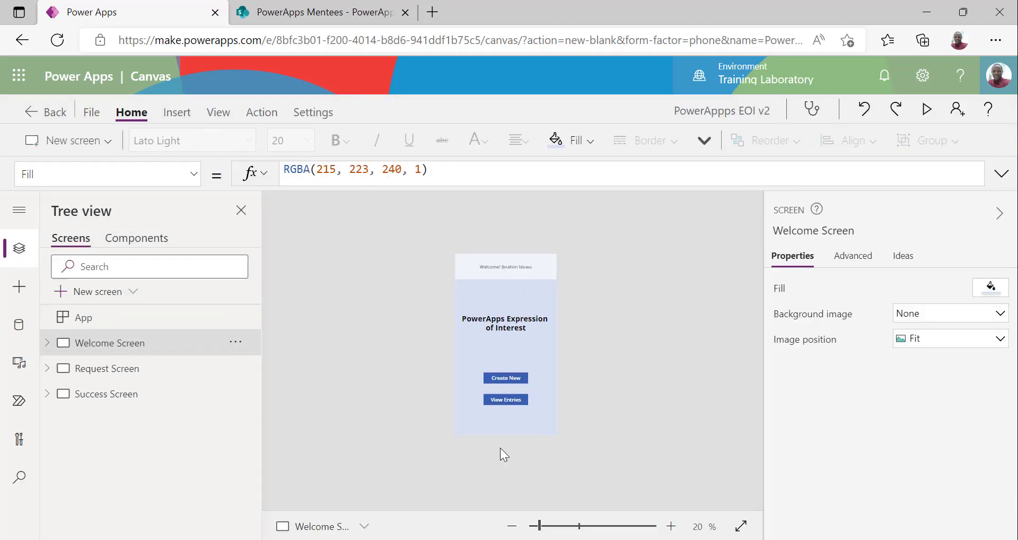
pyautogui.click(508, 376)
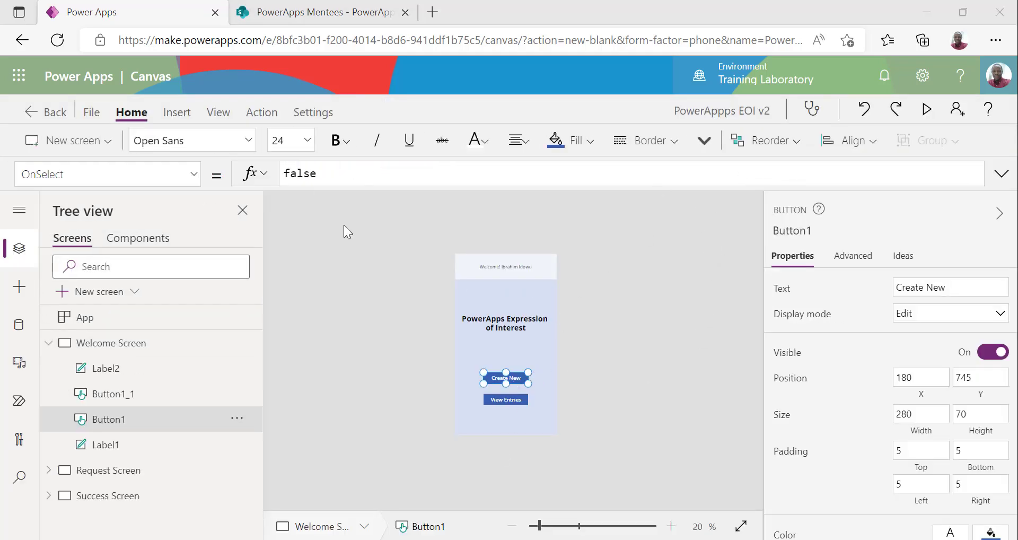
# Replace Create New's OnSelect false with Navigate('Request Screen', Cover)
pyautogui.doubleClick(319, 174)
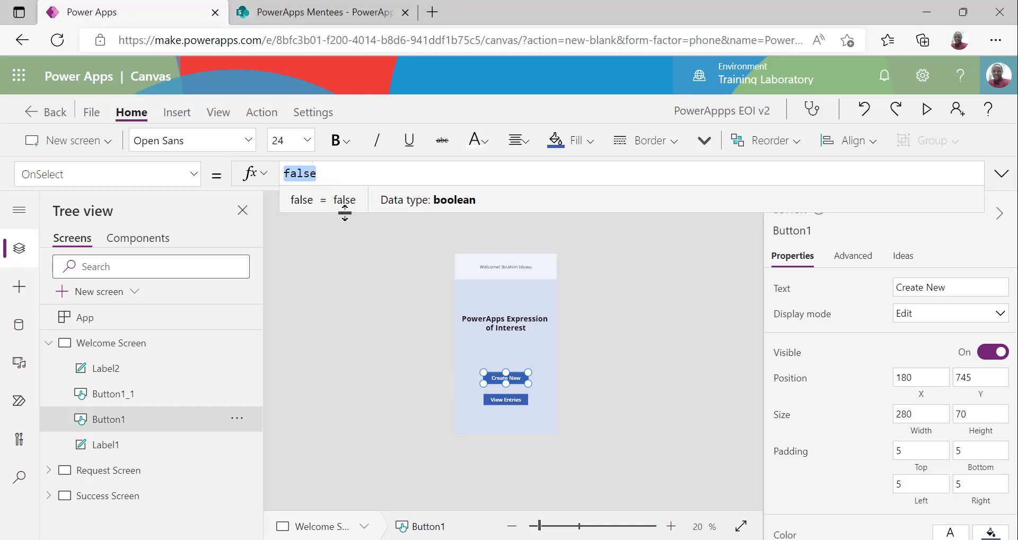
pyautogui.click(263, 113)
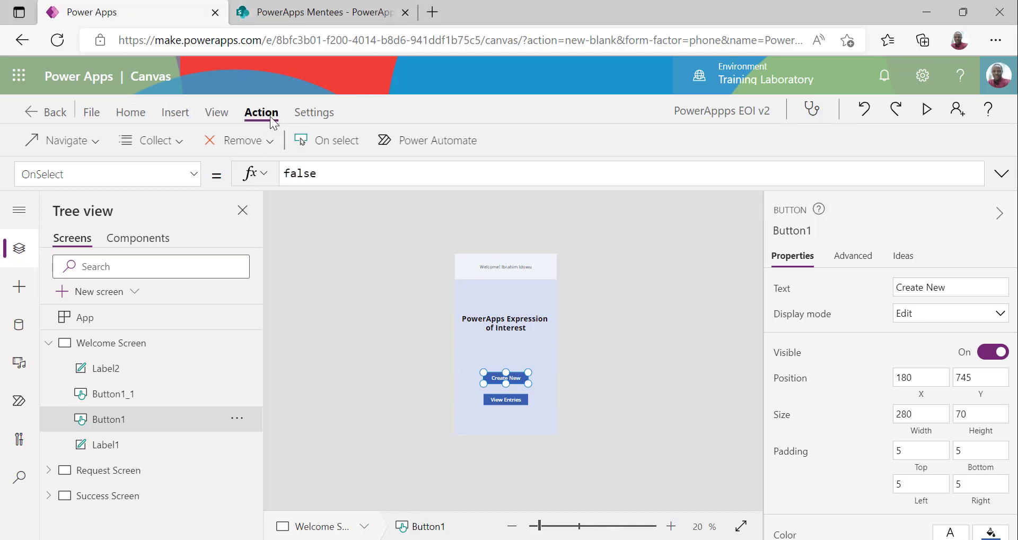
pyautogui.doubleClick(320, 173)
pyautogui.write('navi')
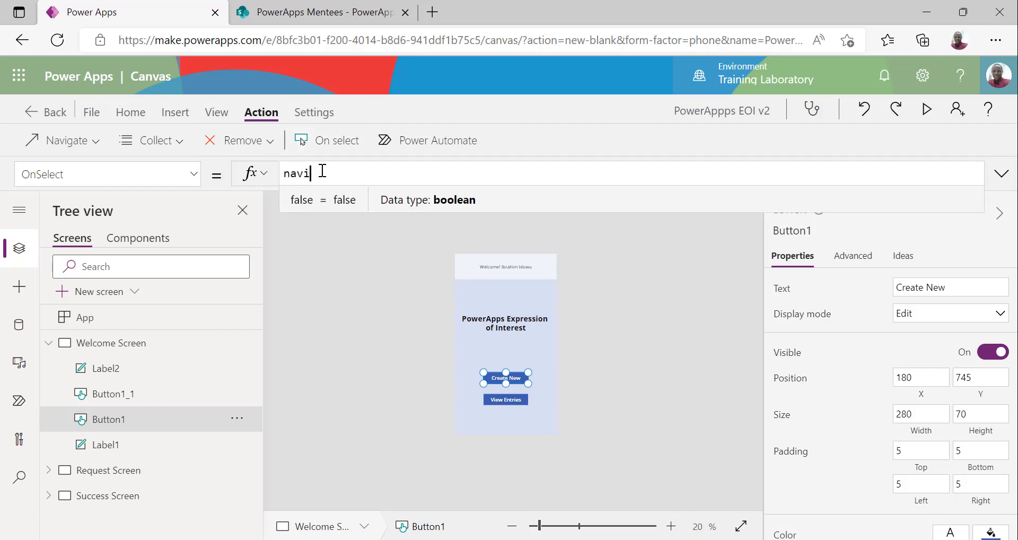
pyautogui.write('gate(')
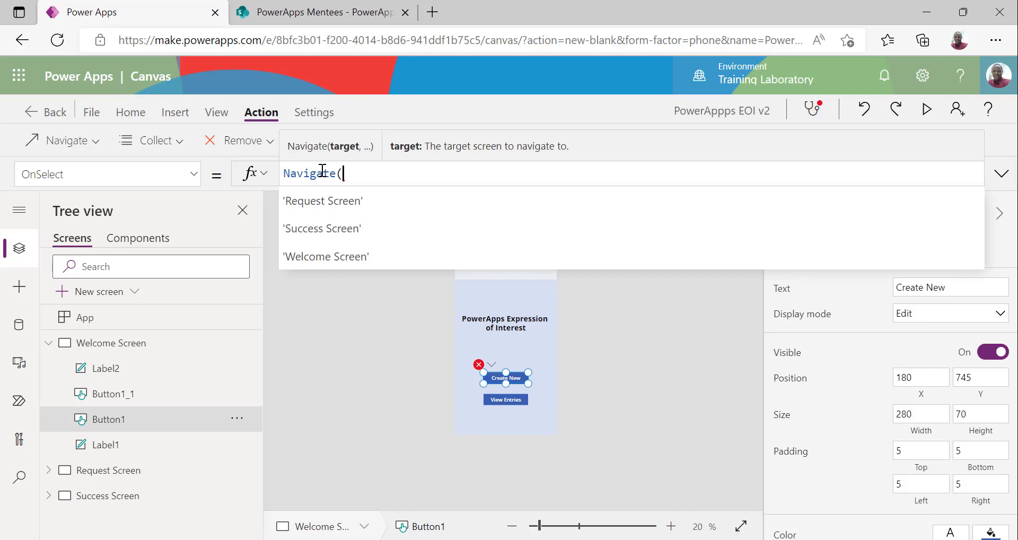
pyautogui.press('Tab')
pyautogui.write(',')
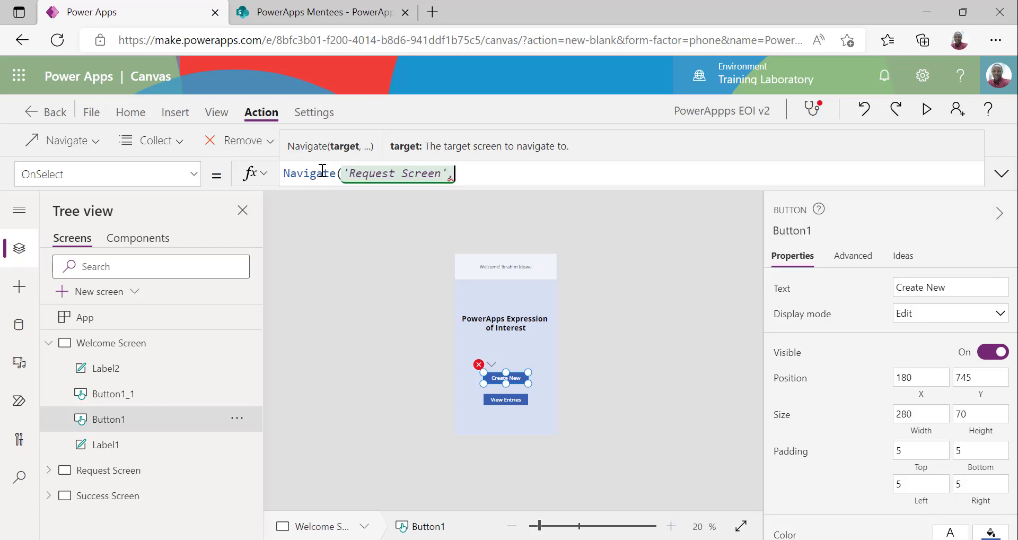
pyautogui.write(' Cover')
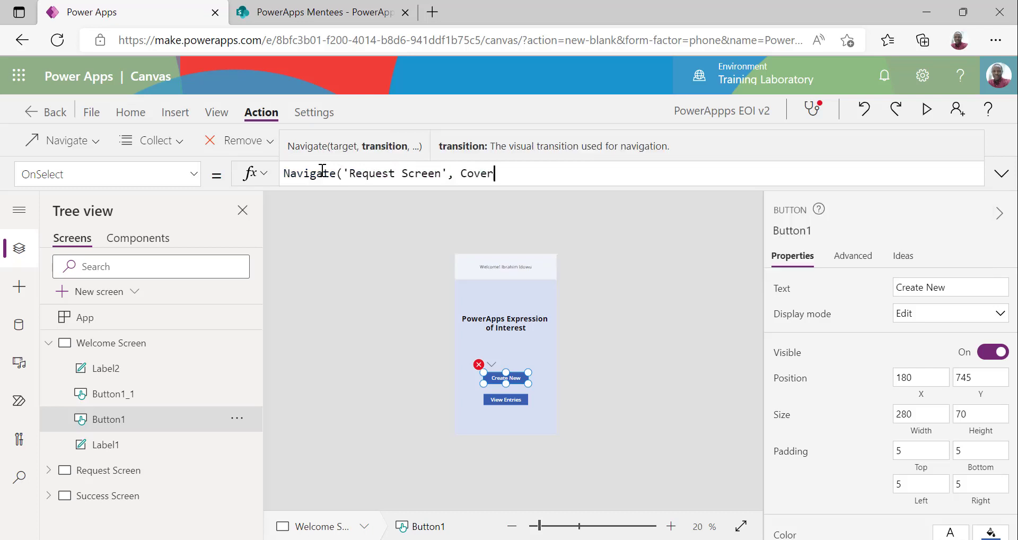
pyautogui.write(')')
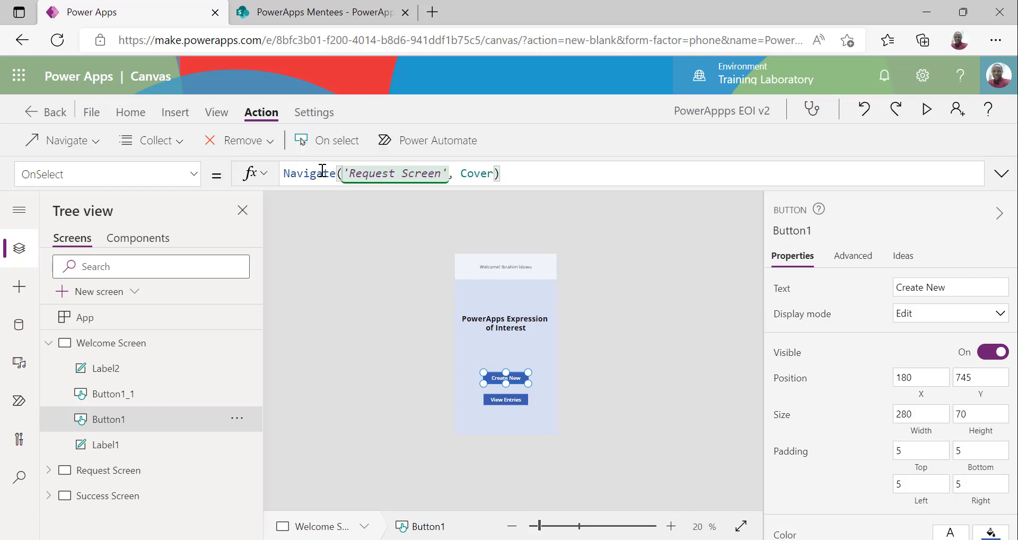
pyautogui.click(927, 111)
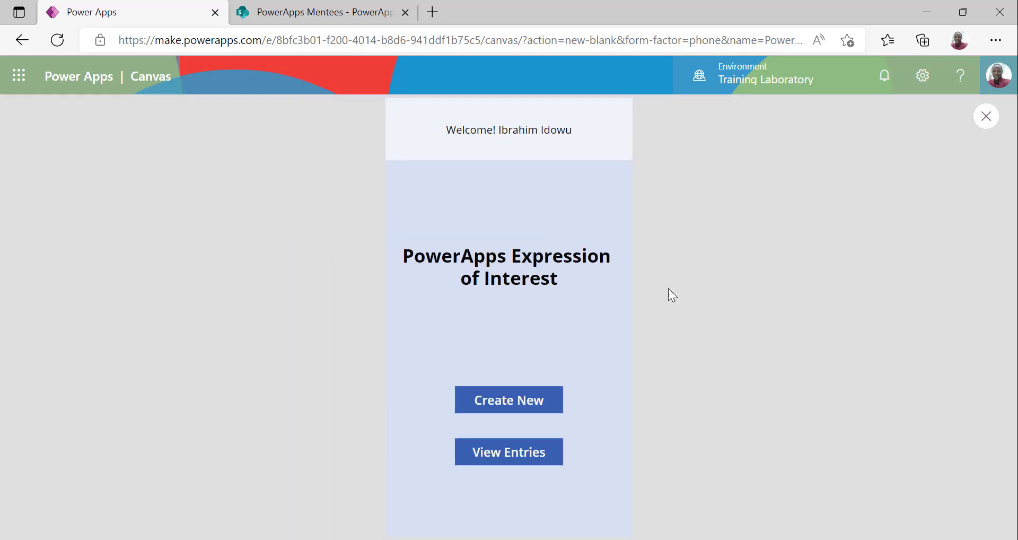
# Try Create New in the preview, see 'No item to display', and close the preview
pyautogui.click(513, 404)
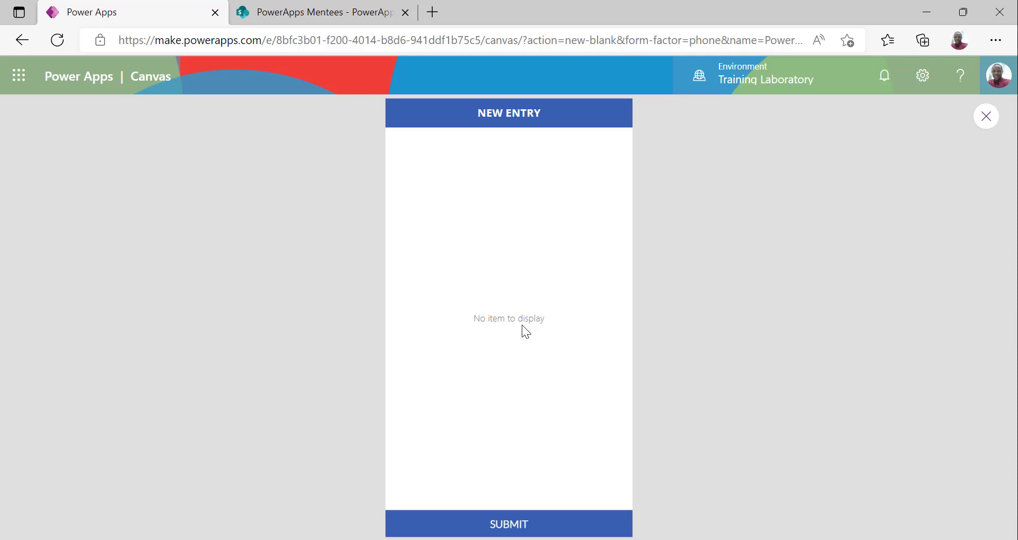
pyautogui.click(985, 116)
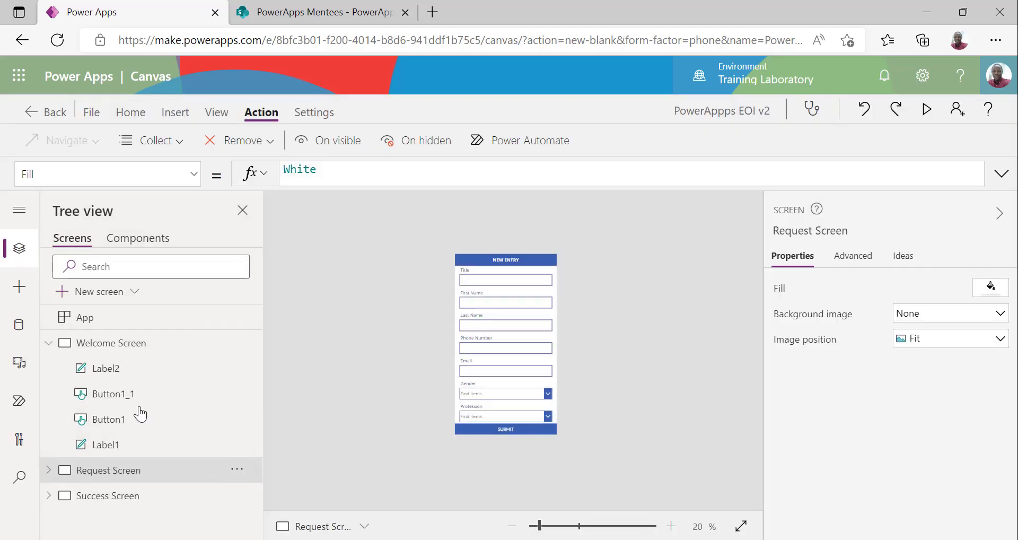
# Prefix Create New's OnSelect with NewForm(NewEntryForm); before the Navigate call
pyautogui.click(228, 349)
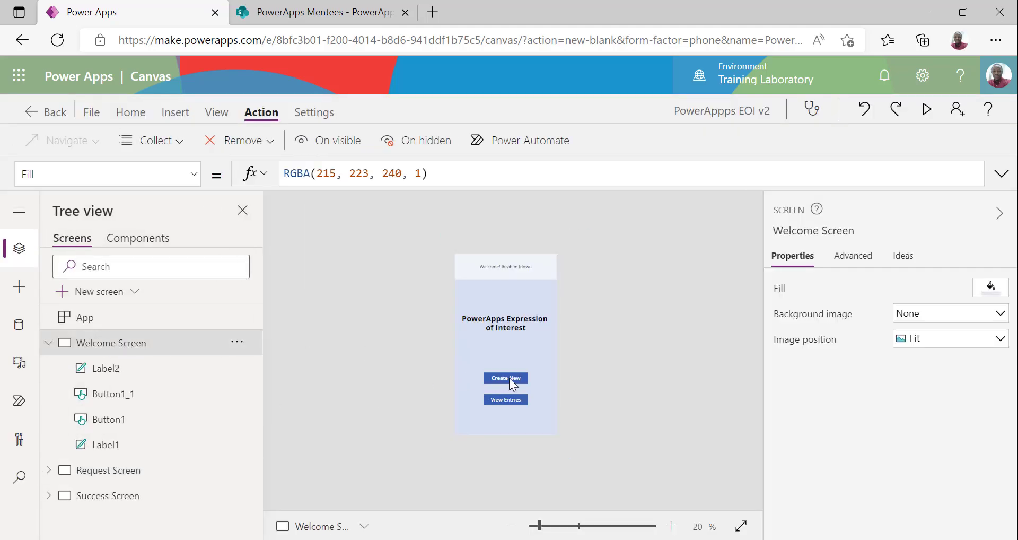
pyautogui.click(508, 377)
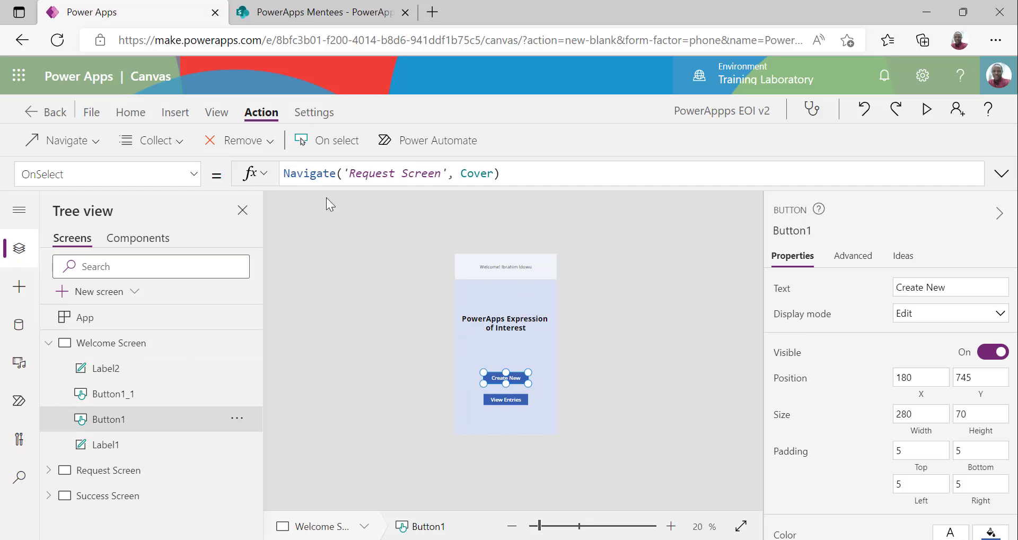
pyautogui.click(285, 174)
pyautogui.write('Newfo')
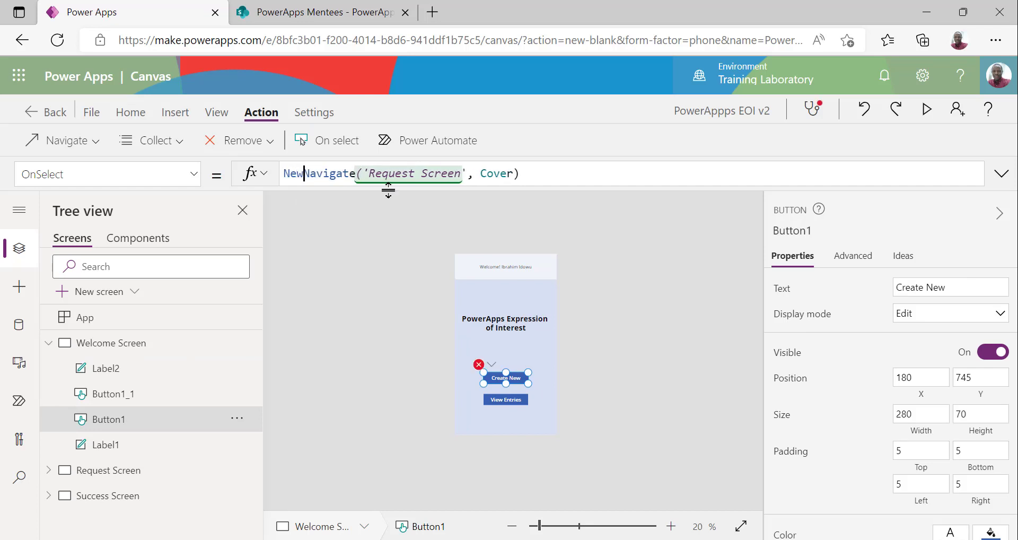
pyautogui.write('rm')
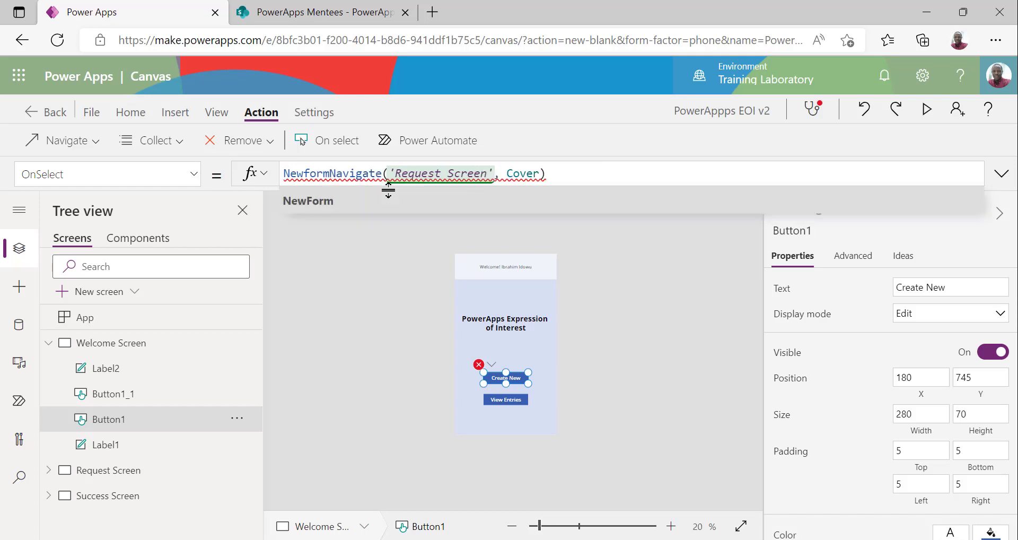
pyautogui.press('Tab')
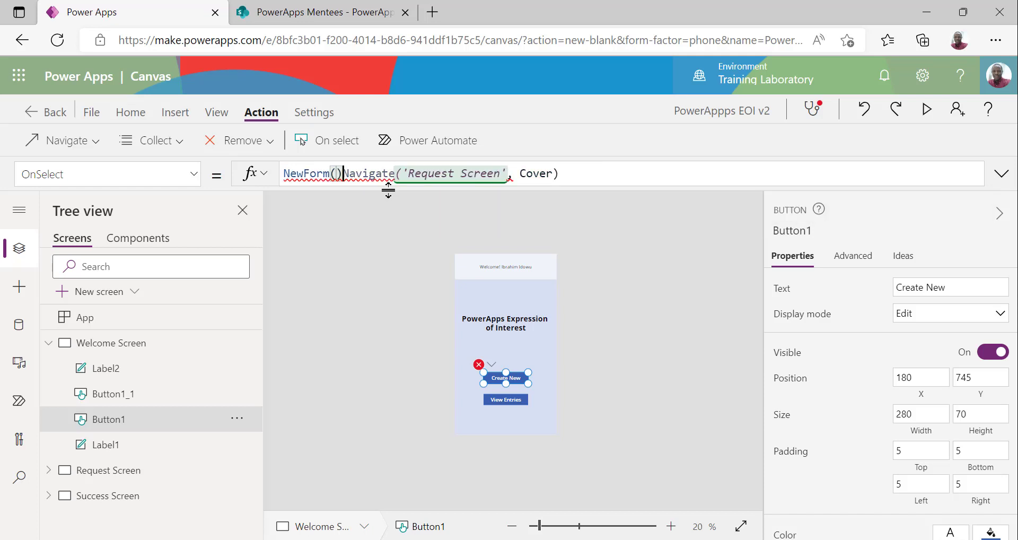
pyautogui.write(';')
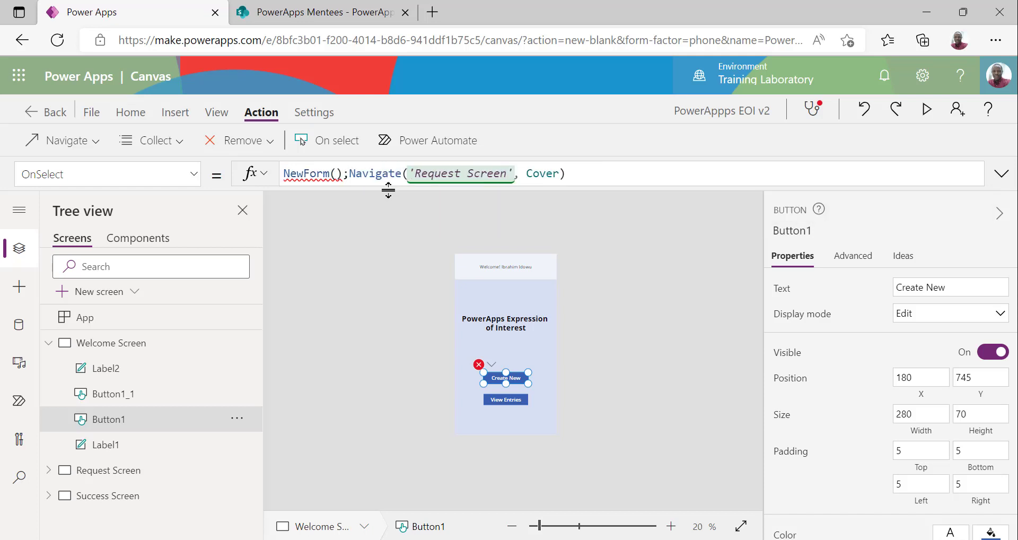
pyautogui.click(339, 172)
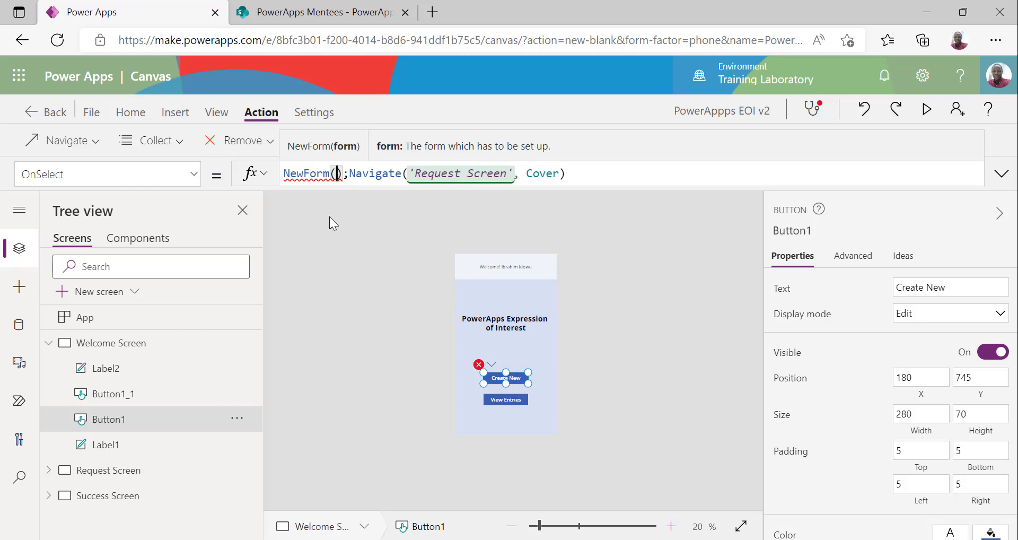
pyautogui.write('New')
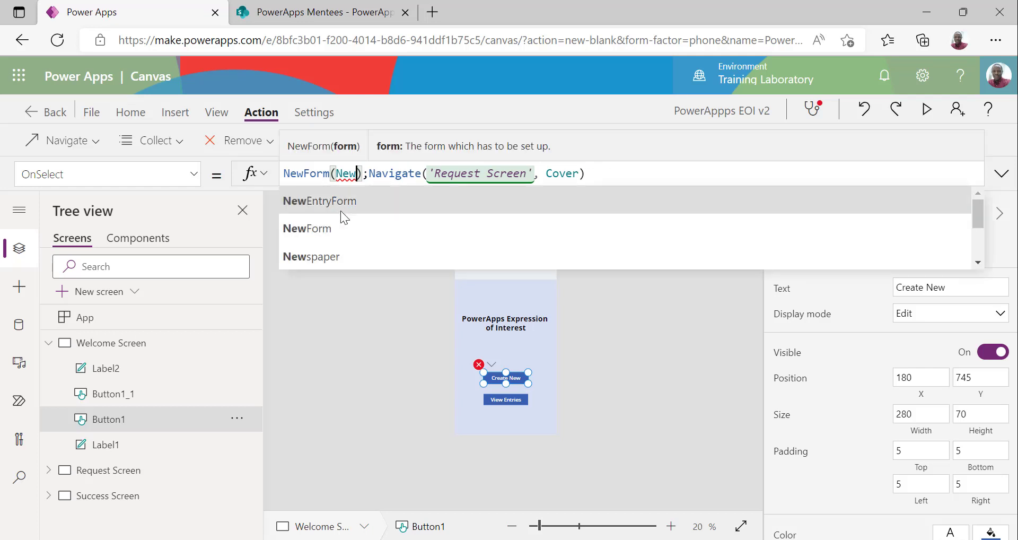
pyautogui.click(386, 199)
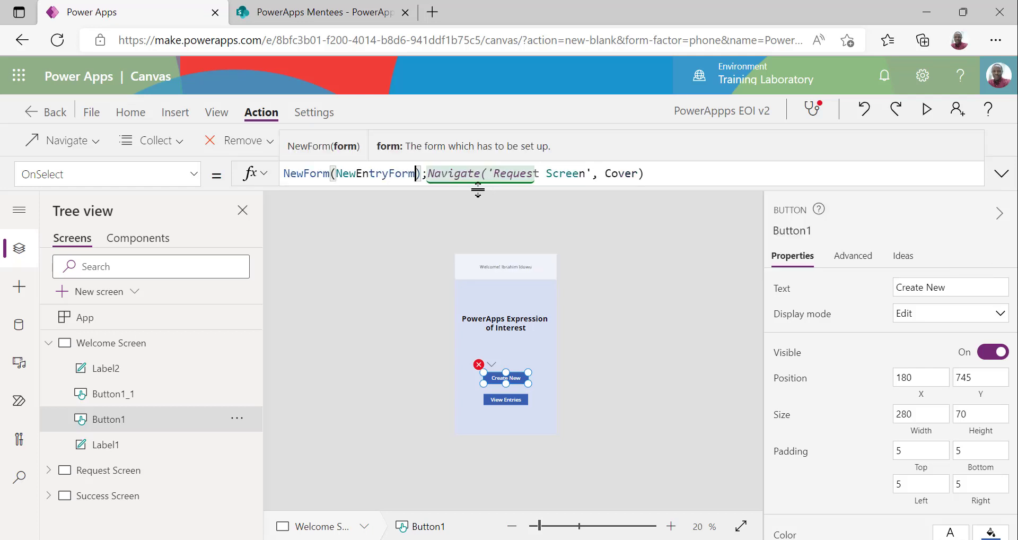
pyautogui.click(926, 111)
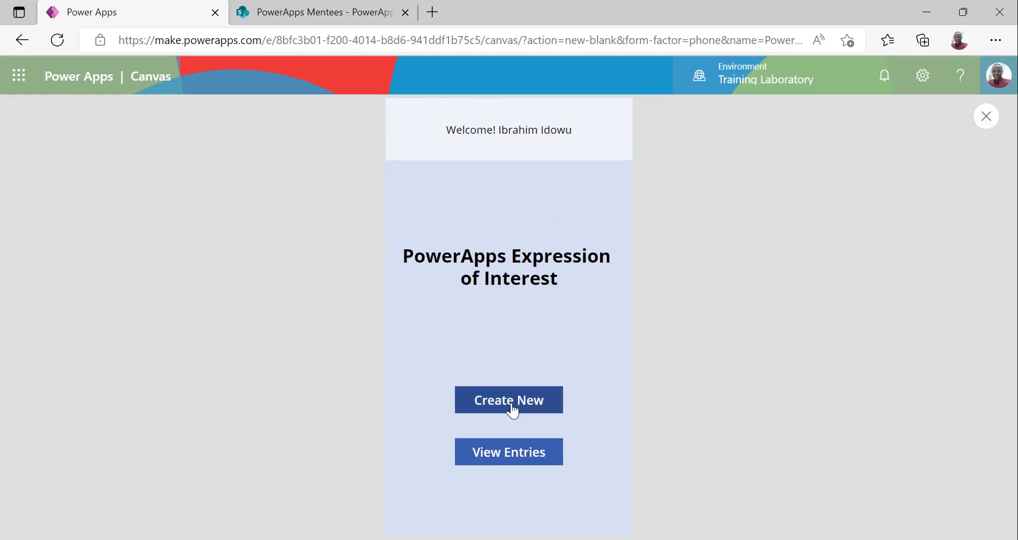
# Start a new entry and fill Title 'Dr', the person's names, phone and email
pyautogui.click(512, 410)
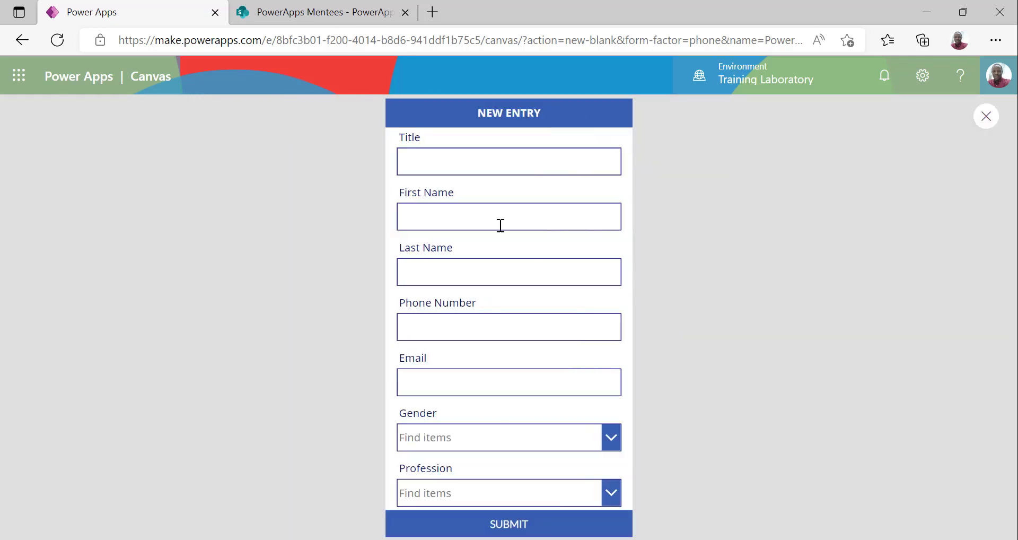
pyautogui.click(478, 166)
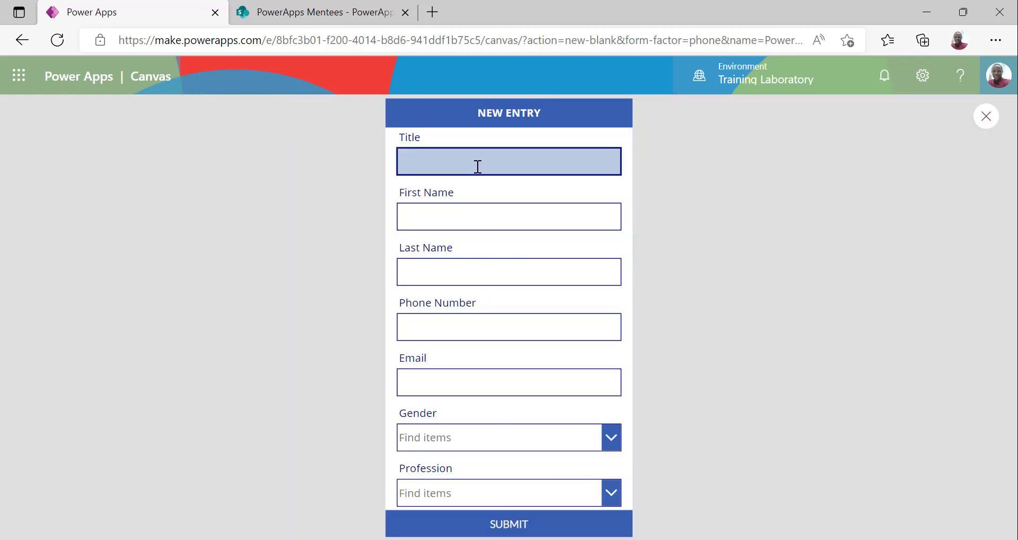
pyautogui.write('Dr')
pyautogui.press('Tab')
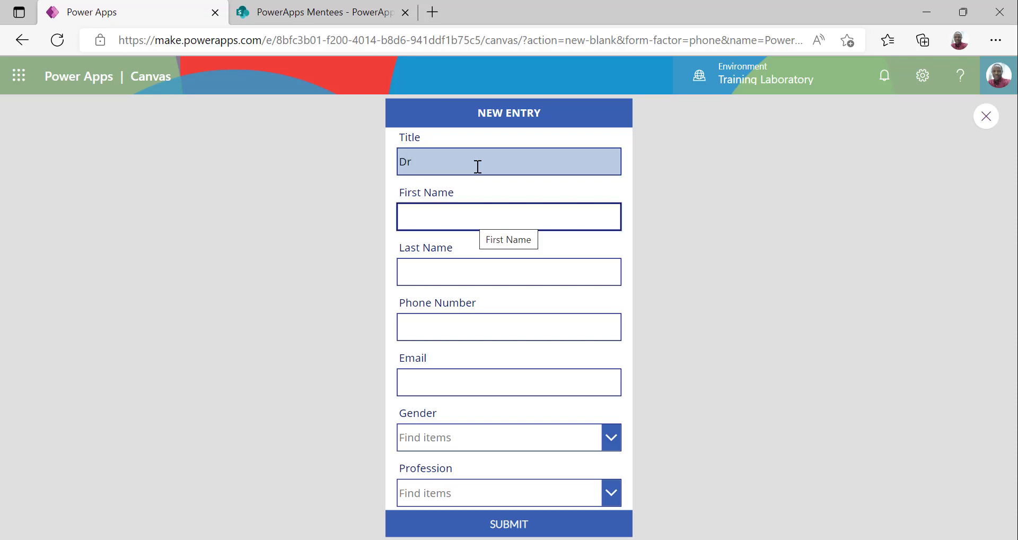
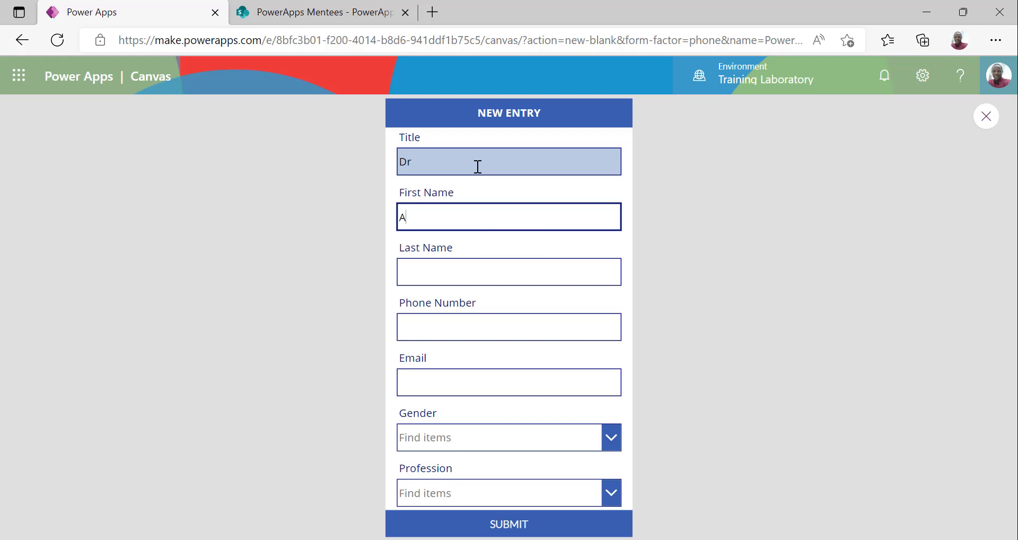
pyautogui.press('Tab')
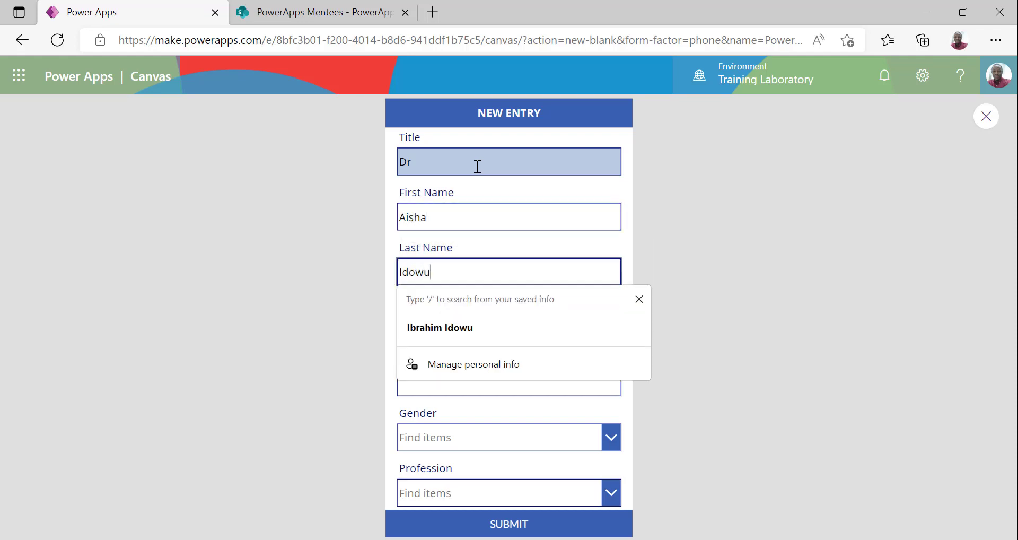
pyautogui.press('Tab')
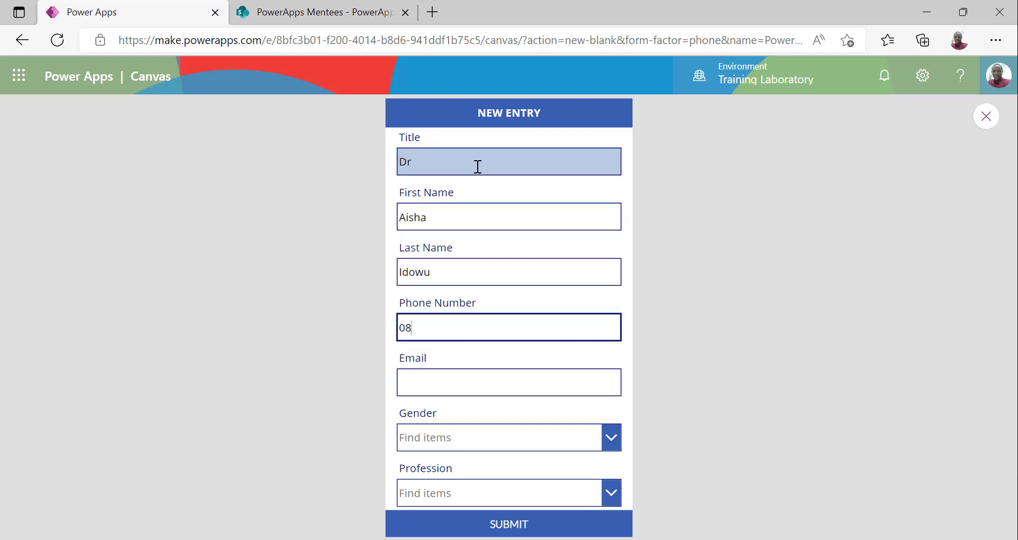
pyautogui.press('Tab')
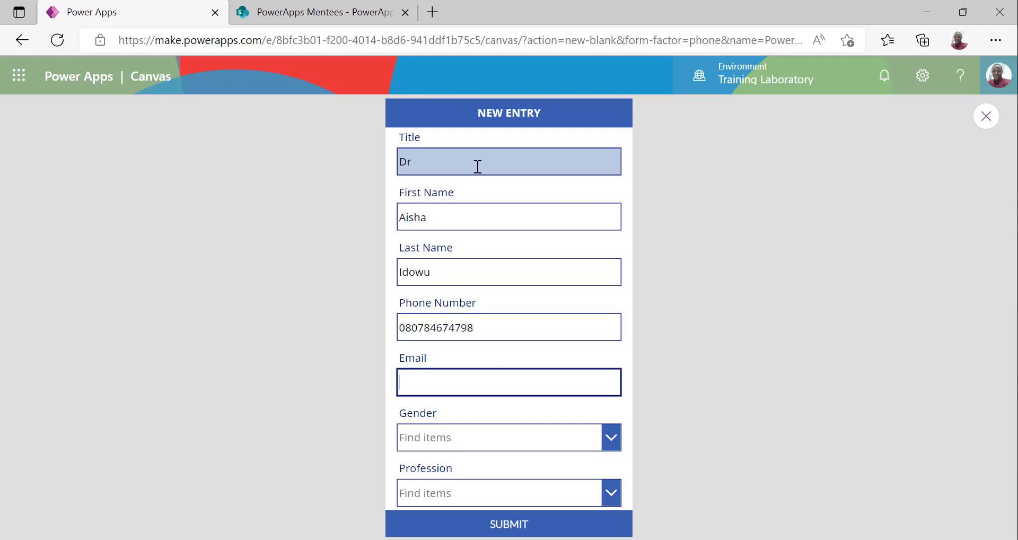
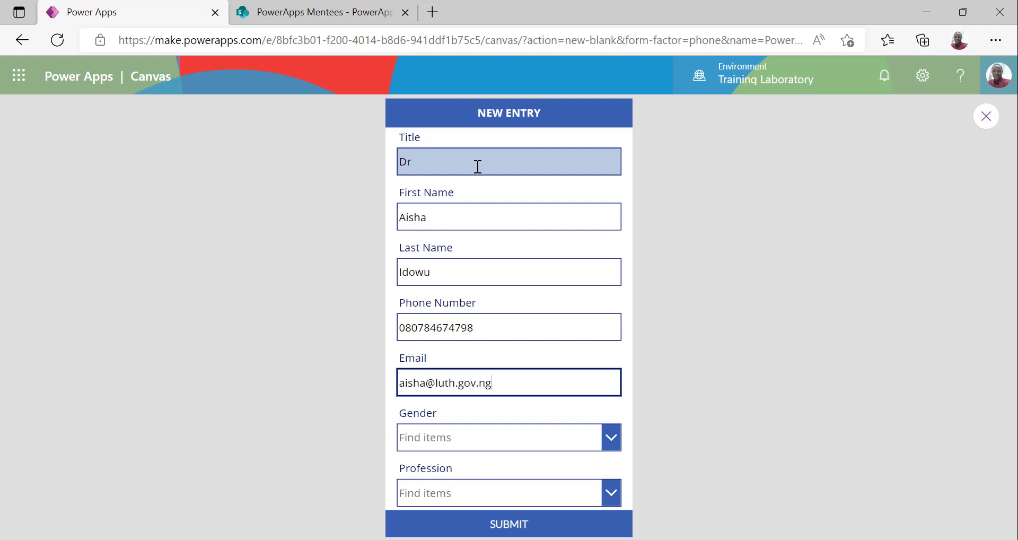
# Set Gender to Female and Profession to IT, then submit the entry
pyautogui.press('Tab')
pyautogui.click(448, 439)
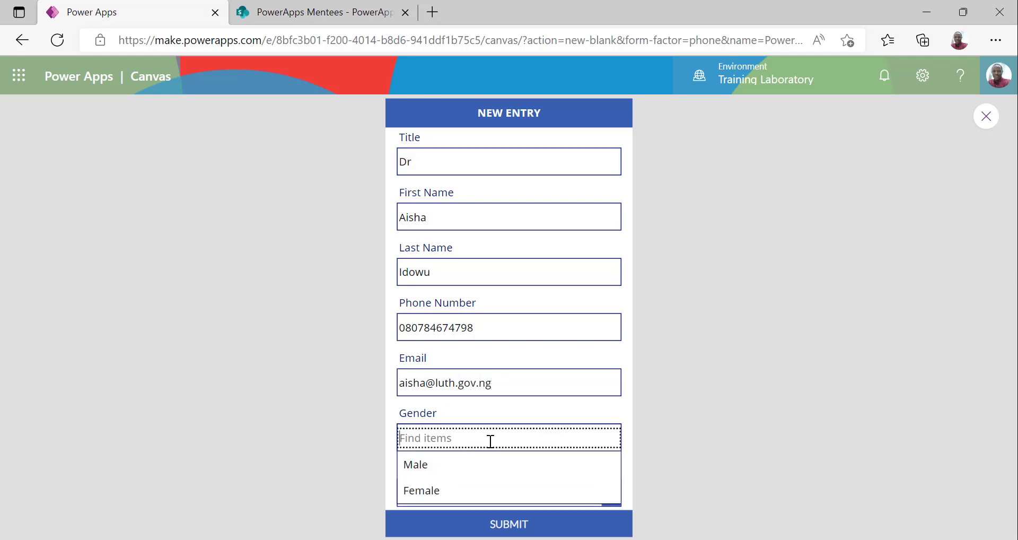
pyautogui.click(430, 485)
pyautogui.click(470, 493)
pyautogui.click(432, 469)
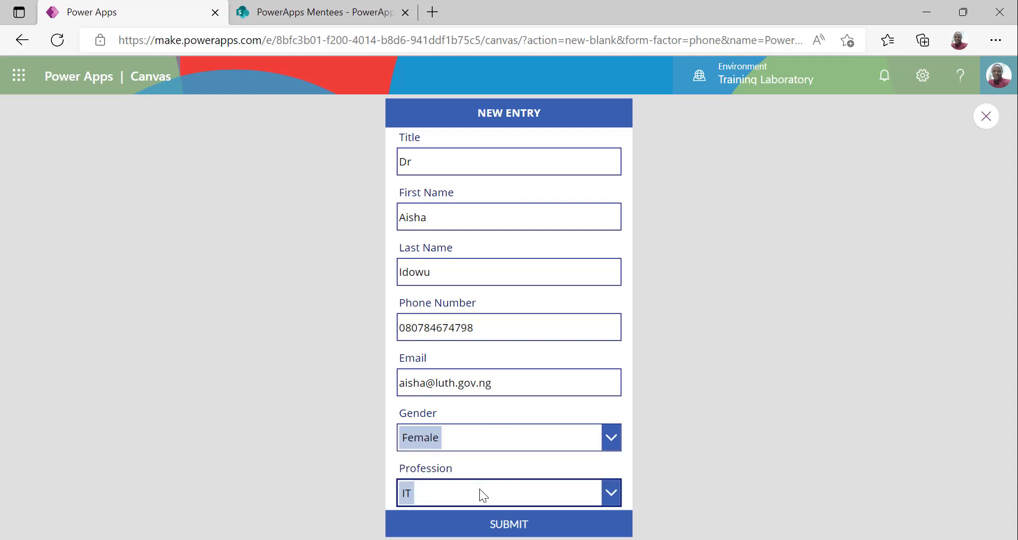
pyautogui.click(517, 524)
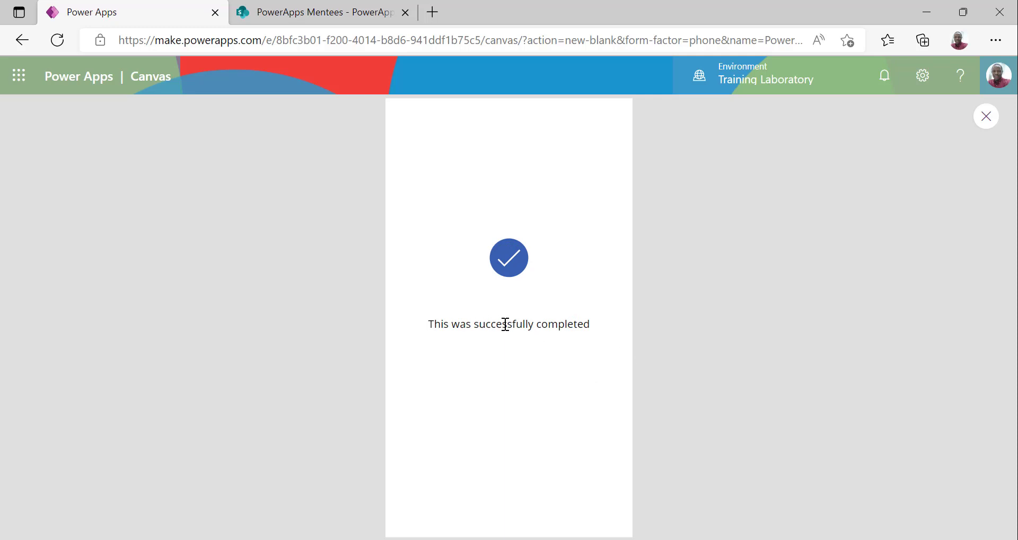
pyautogui.click(641, 538)
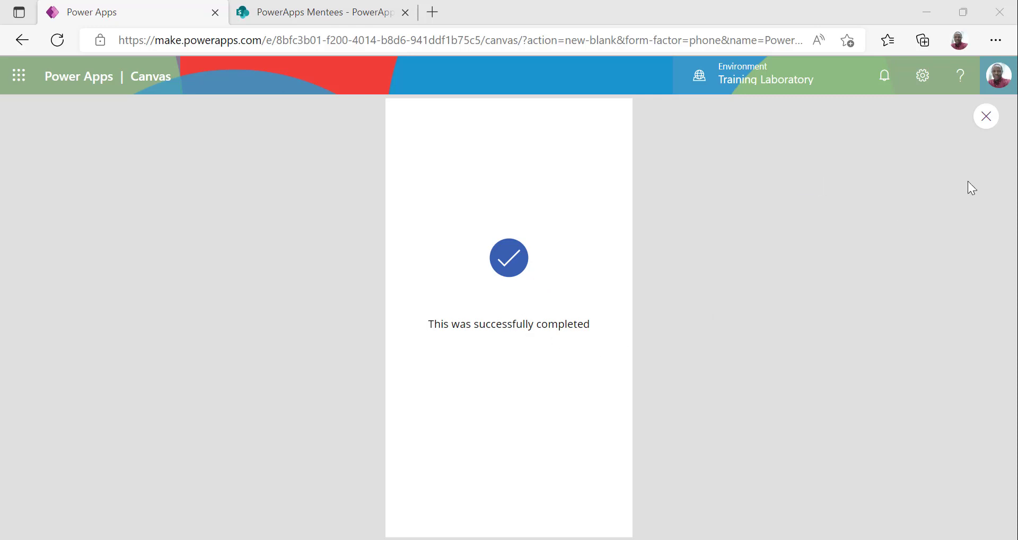
# Re-run from the Welcome Screen and confirm Create New opens an empty form
pyautogui.click(985, 127)
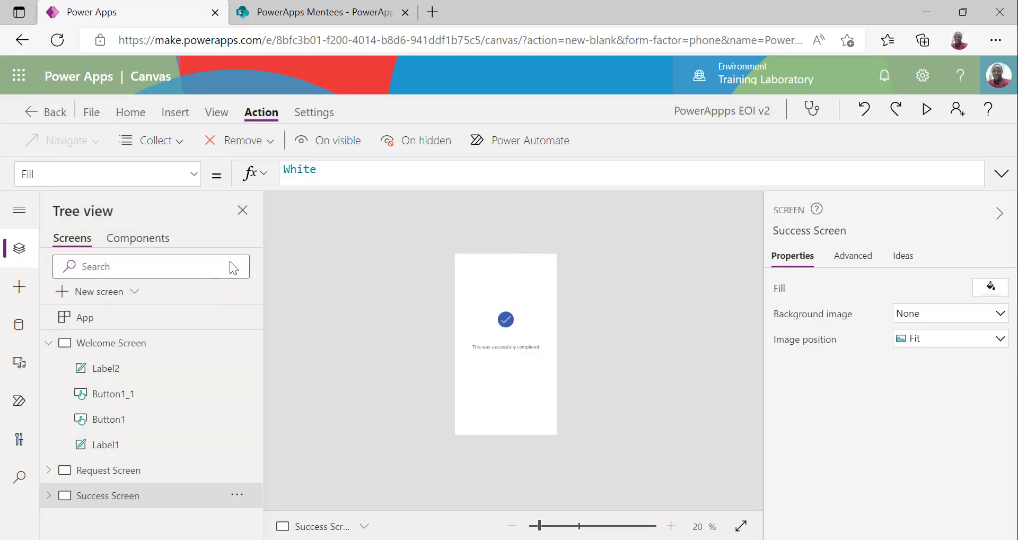
pyautogui.click(105, 340)
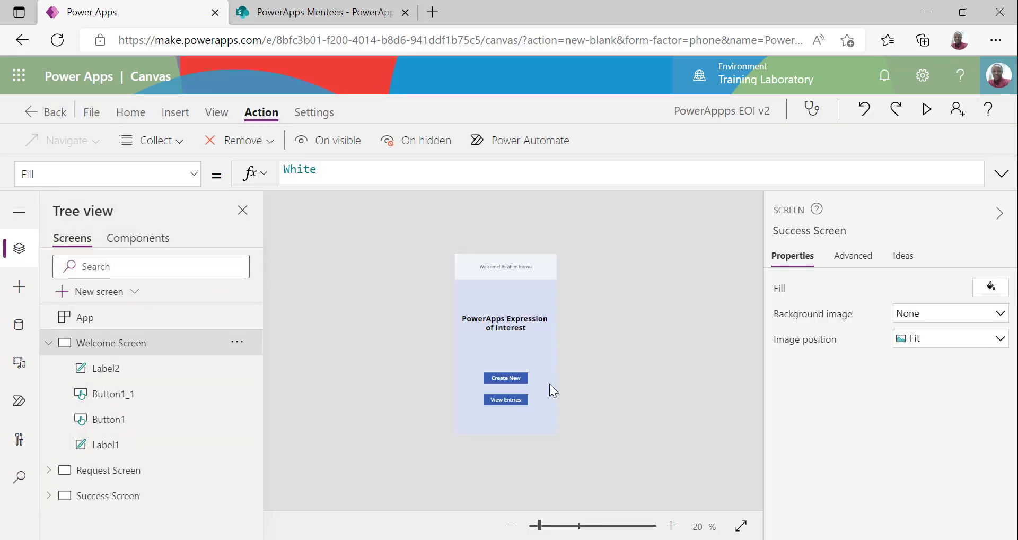
pyautogui.click(926, 109)
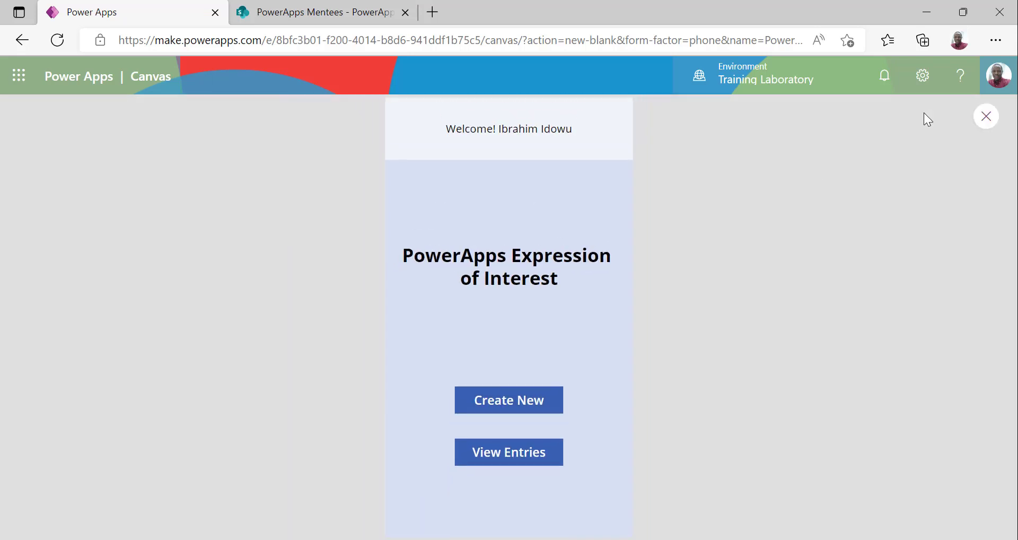
pyautogui.click(508, 400)
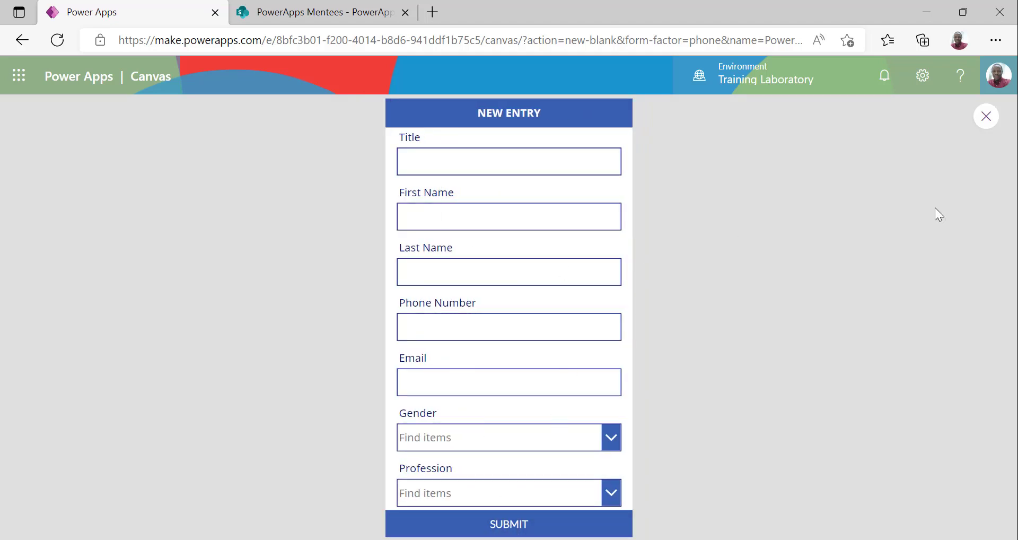
pyautogui.click(981, 118)
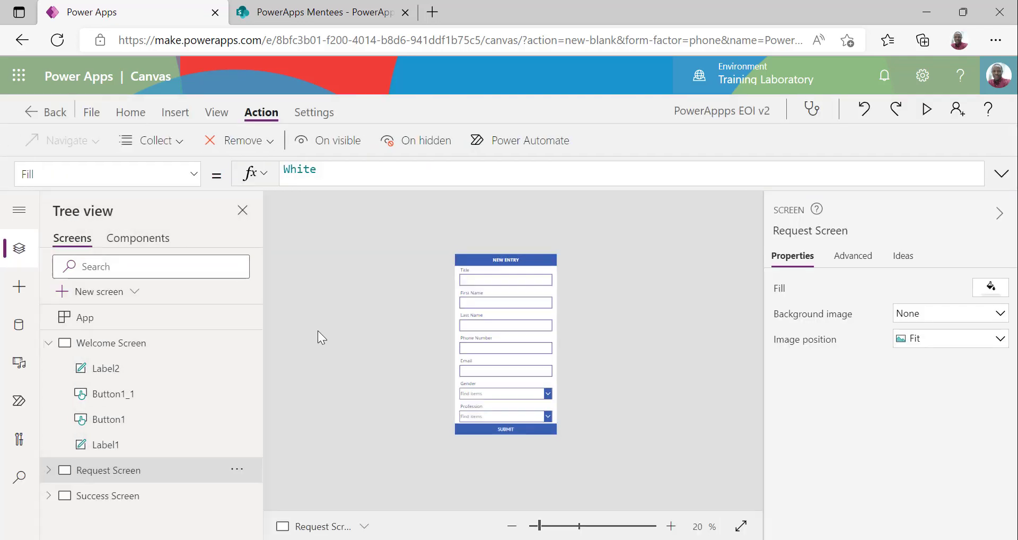
# On the Success Screen, insert a trial button below the confirmation message, then delete it
pyautogui.click(127, 495)
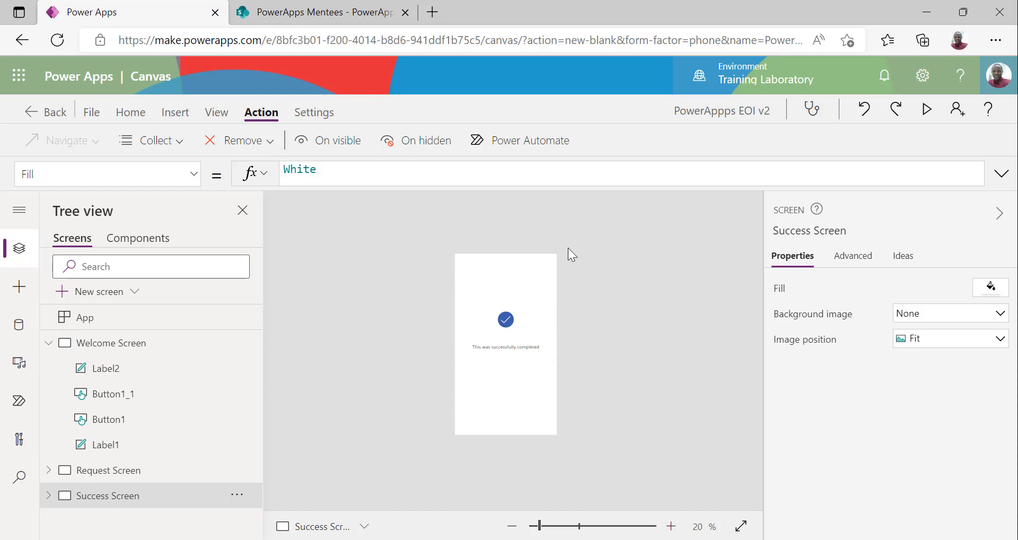
pyautogui.click(175, 111)
pyautogui.click(212, 140)
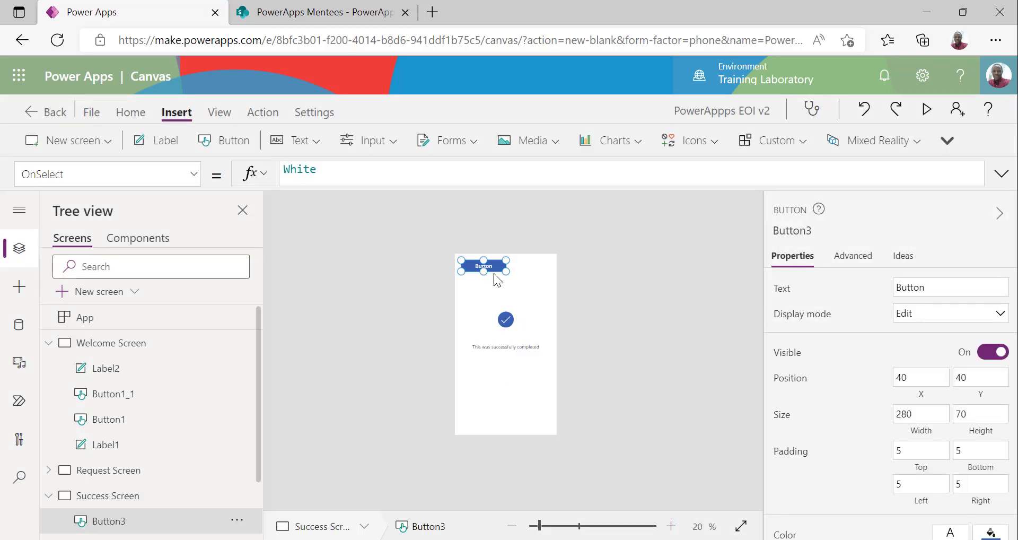
pyautogui.moveTo(492, 268); pyautogui.dragTo(517, 392)
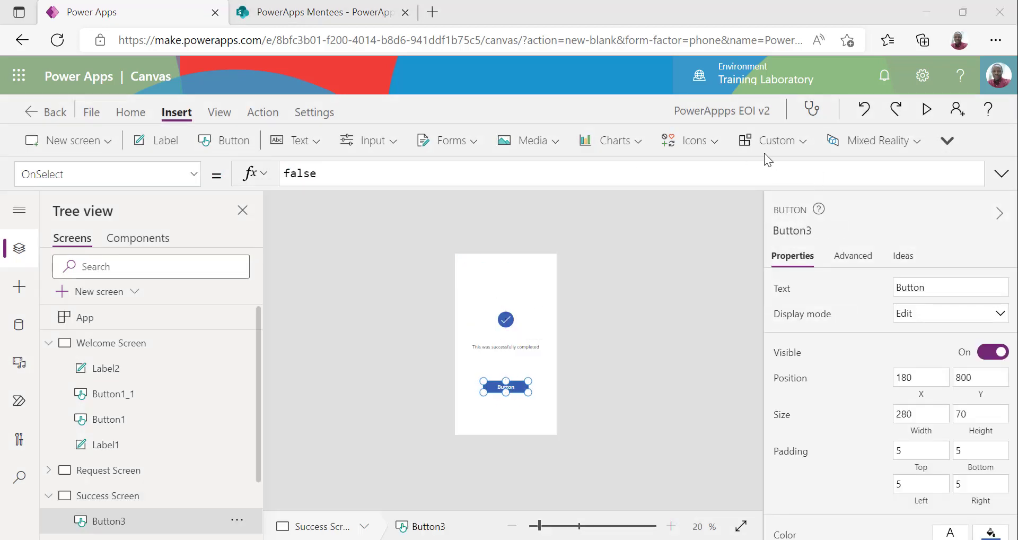
pyautogui.click(520, 387)
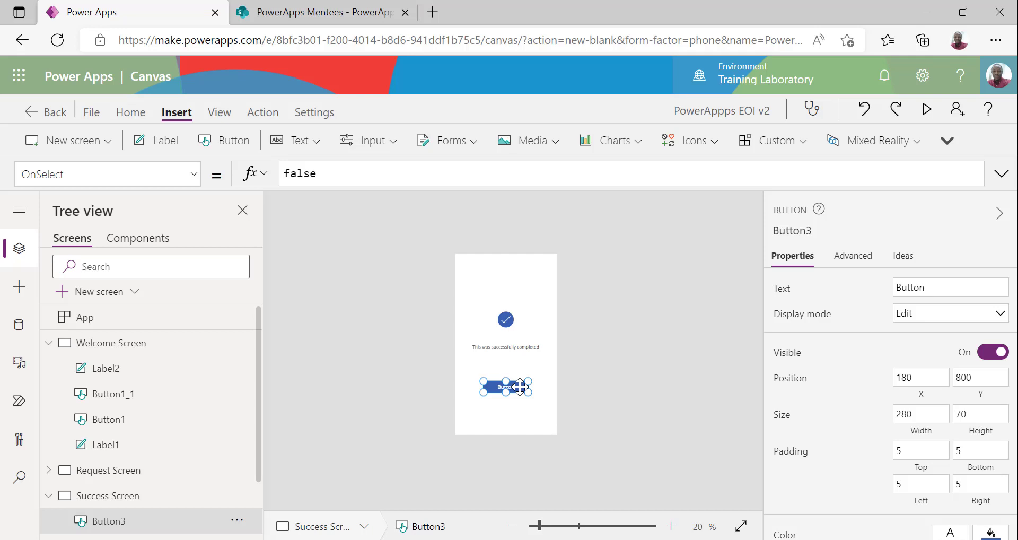
pyautogui.press('Delete')
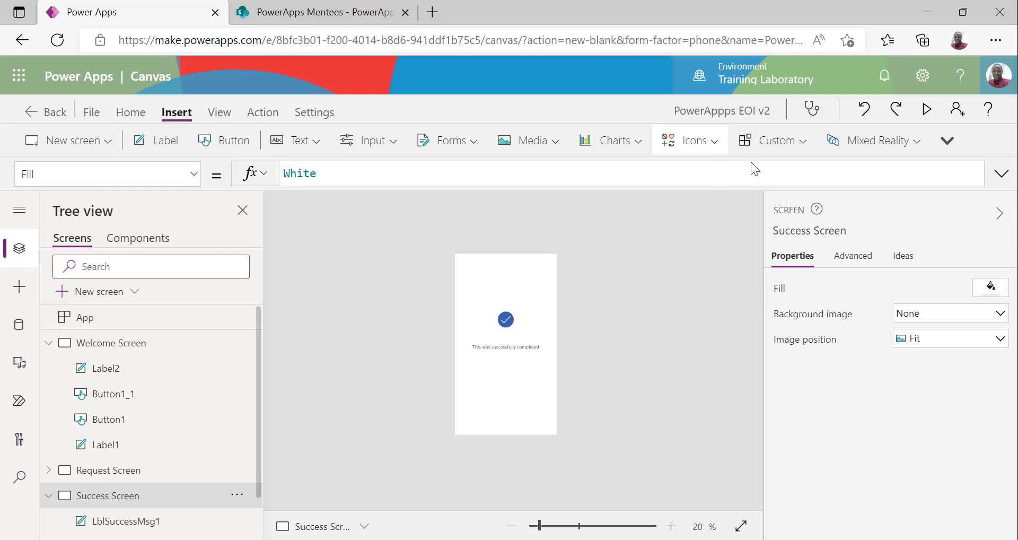
# Insert a Home icon (Icon1) and place it at the Success Screen's bottom-right, around X 496, Y 1040
pyautogui.click(689, 140)
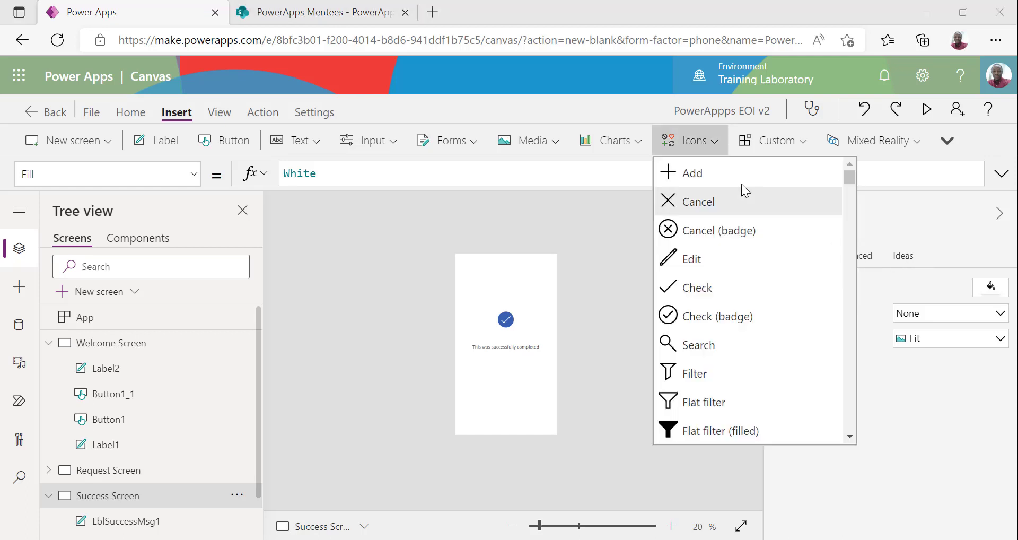
pyautogui.scroll(-10, 739, 358)
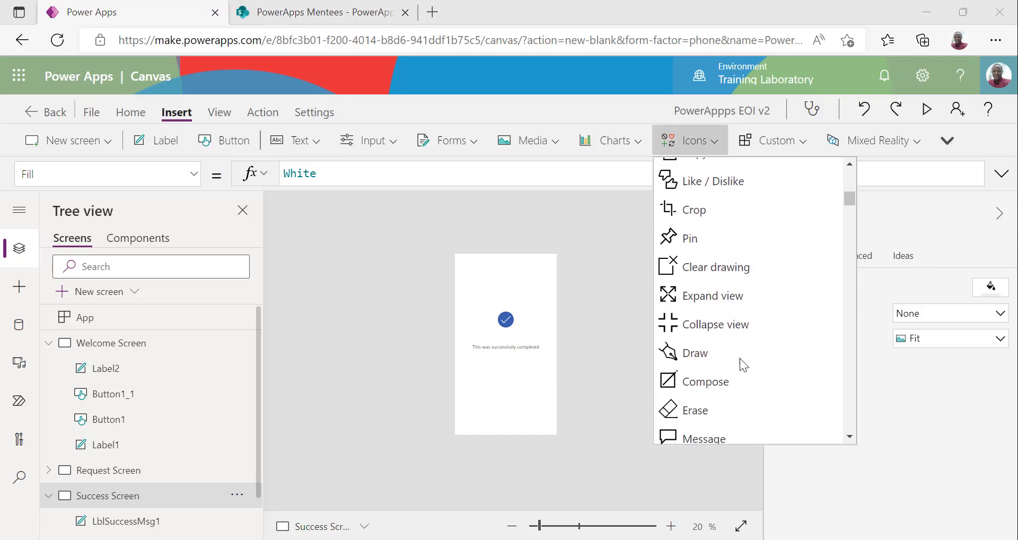
pyautogui.scroll(-3, 739, 358)
pyautogui.click(700, 231)
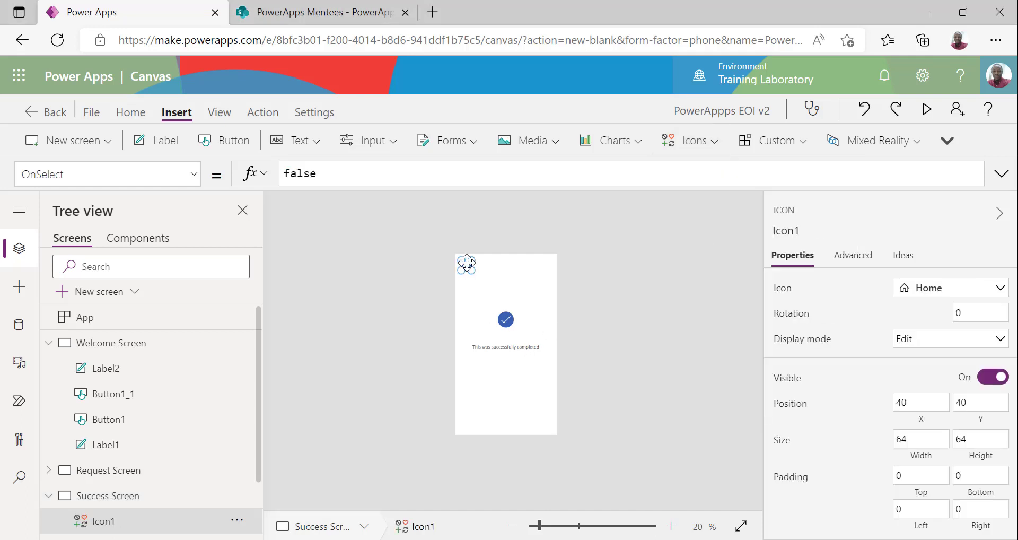
pyautogui.moveTo(466, 263); pyautogui.dragTo(492, 269)
pyautogui.moveTo(536, 381); pyautogui.dragTo(554, 417)
pyautogui.click(553, 442)
pyautogui.click(537, 421)
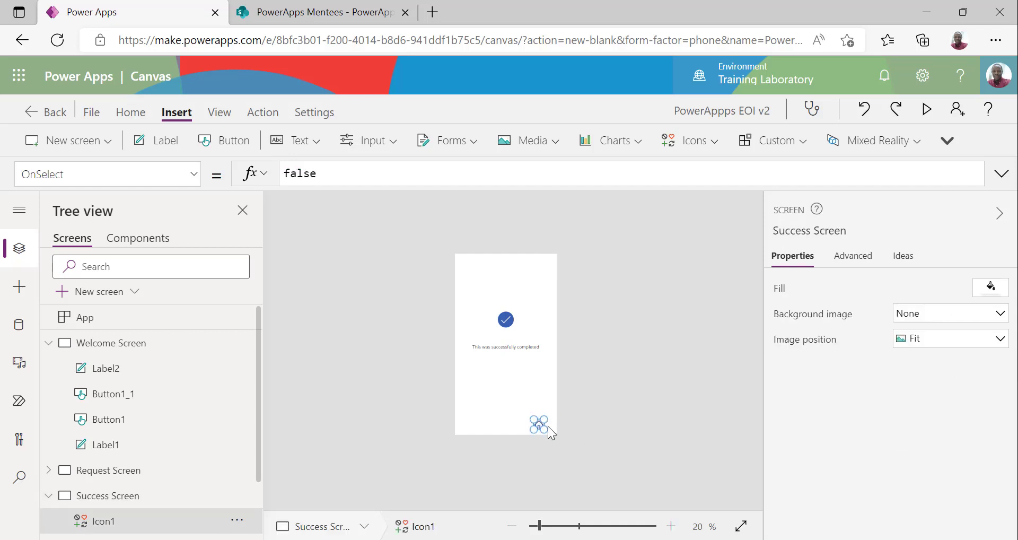
# Replace Icon1's OnSelect value false with Navigate('Welcome Screen', Cover)
pyautogui.click(272, 115)
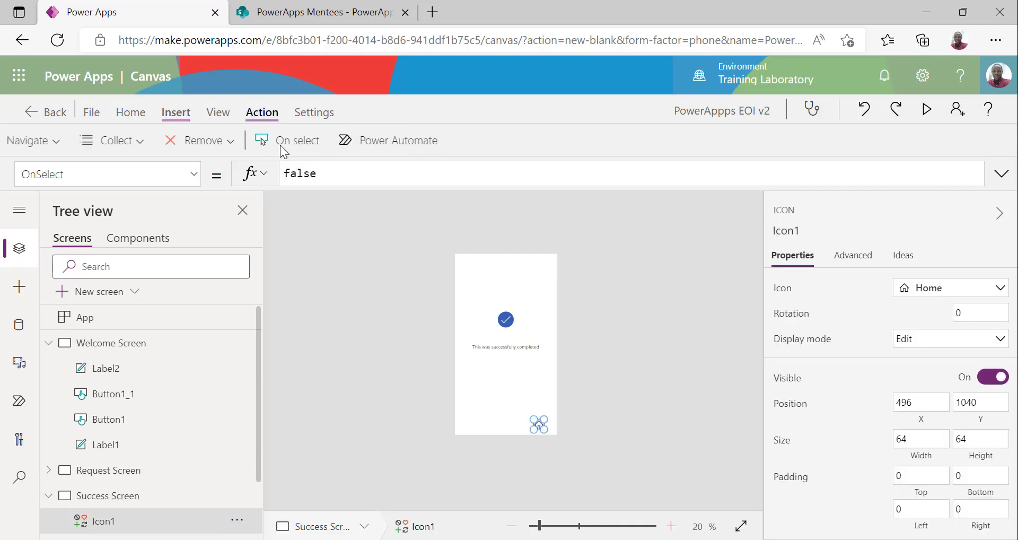
pyautogui.click(328, 143)
pyautogui.doubleClick(347, 175)
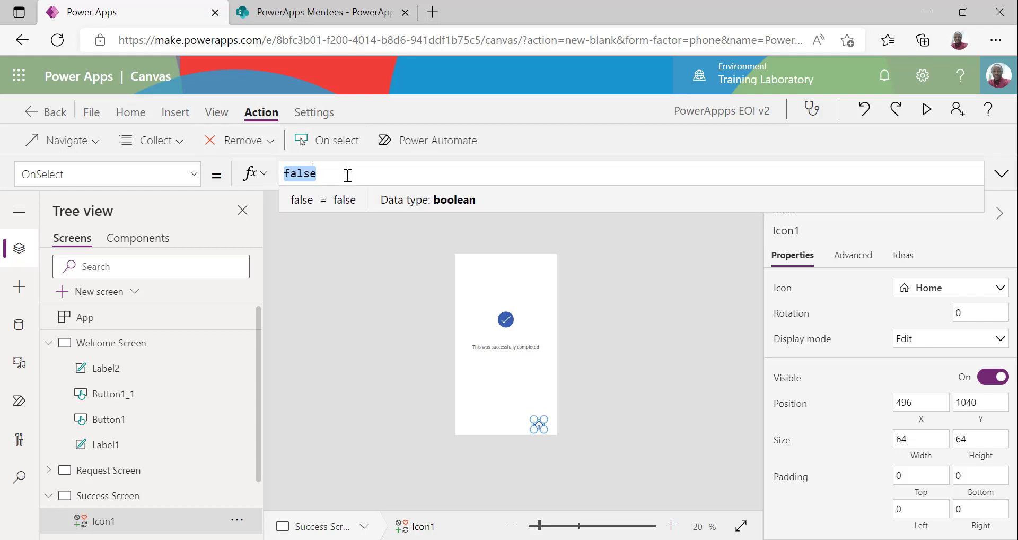
pyautogui.write('navigate')
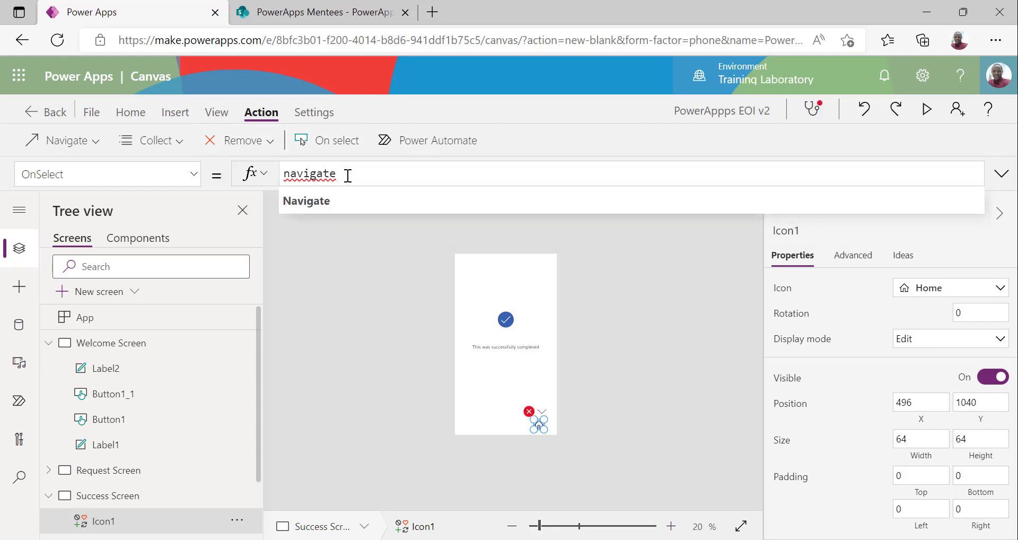
pyautogui.write('(')
pyautogui.press('Down')
pyautogui.press('Down')
pyautogui.press('Tab')
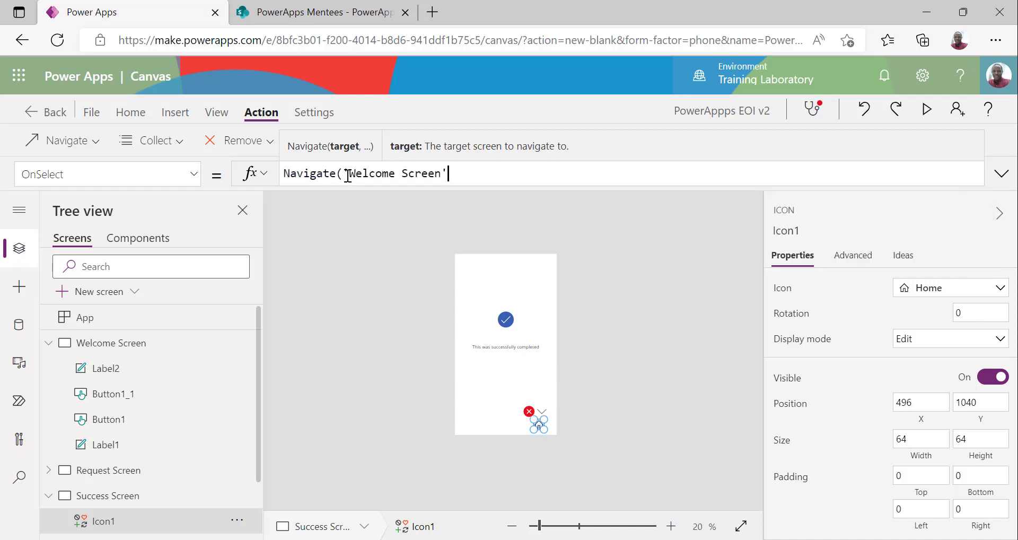
pyautogui.write(',o')
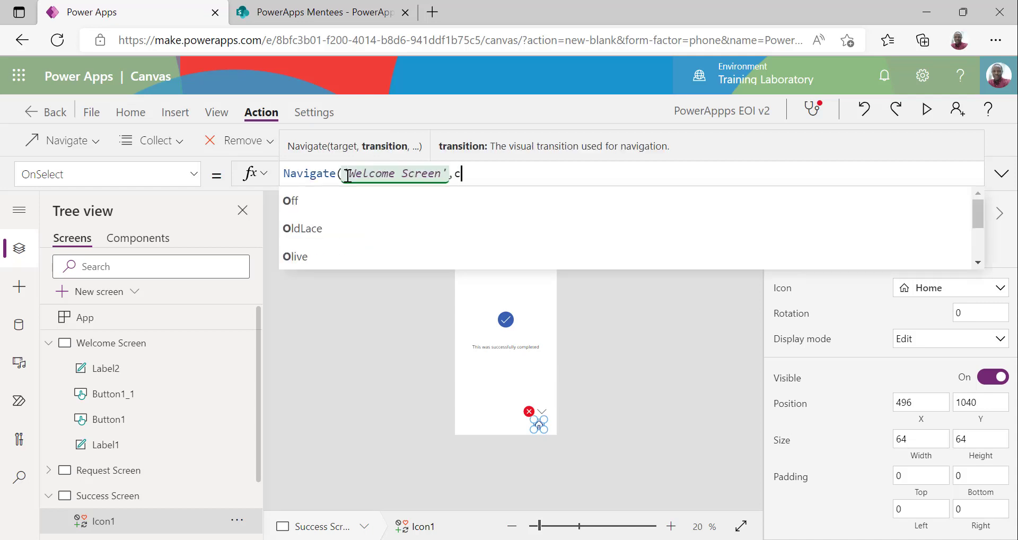
pyautogui.write('over')
pyautogui.press('Tab')
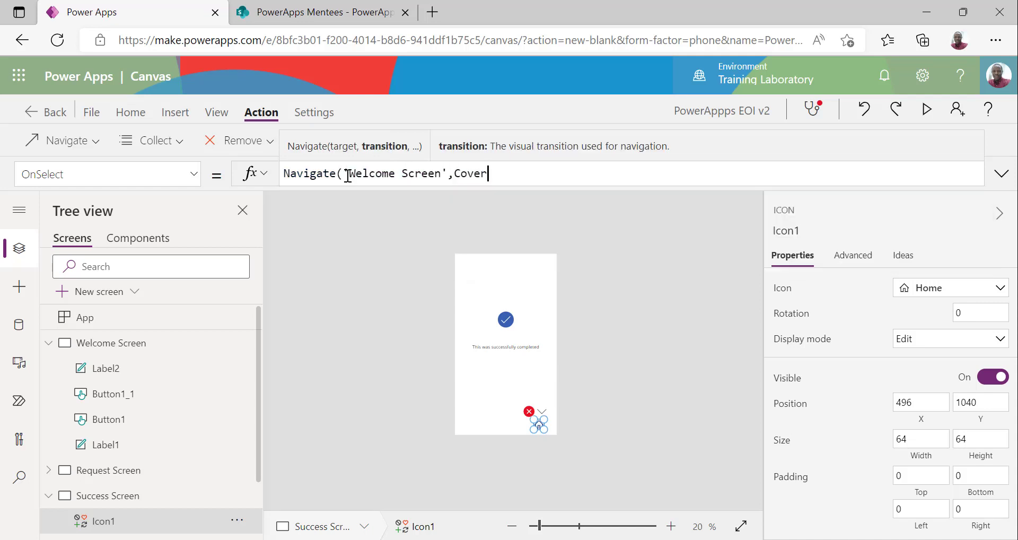
pyautogui.write(')')
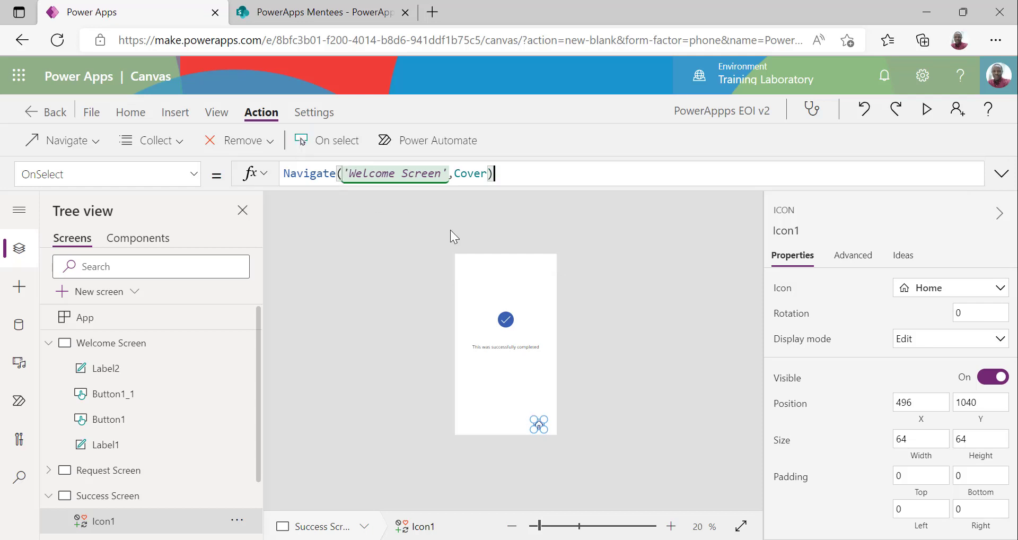
pyautogui.click(629, 287)
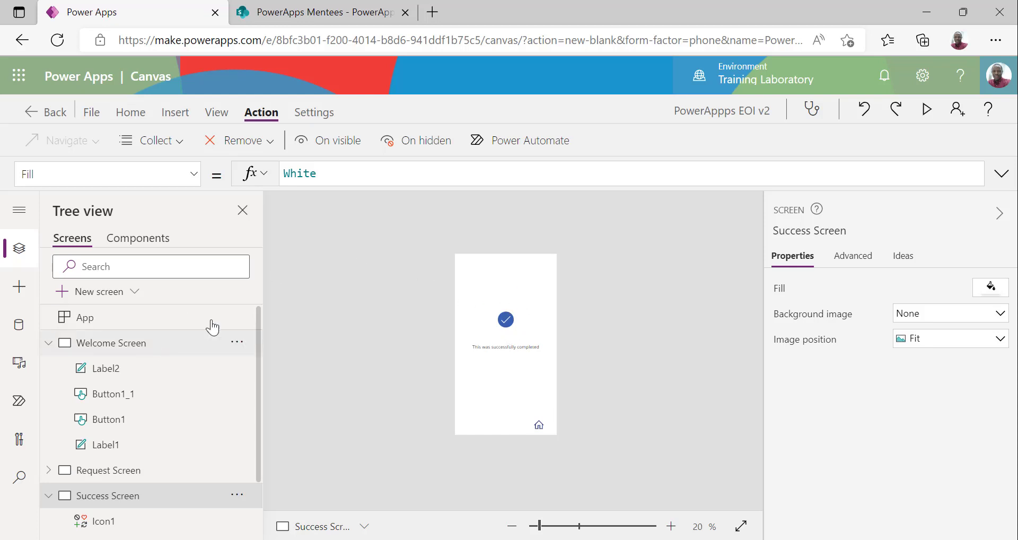
# Preview the app, confirm Home returns to the Welcome screen, and start a new entry
pyautogui.click(538, 426)
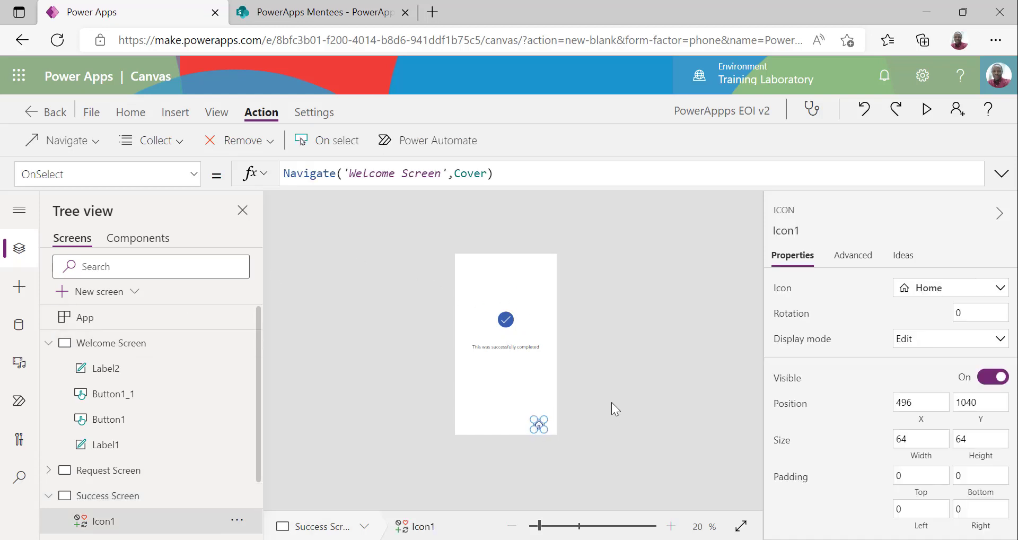
pyautogui.click(612, 401)
pyautogui.click(927, 110)
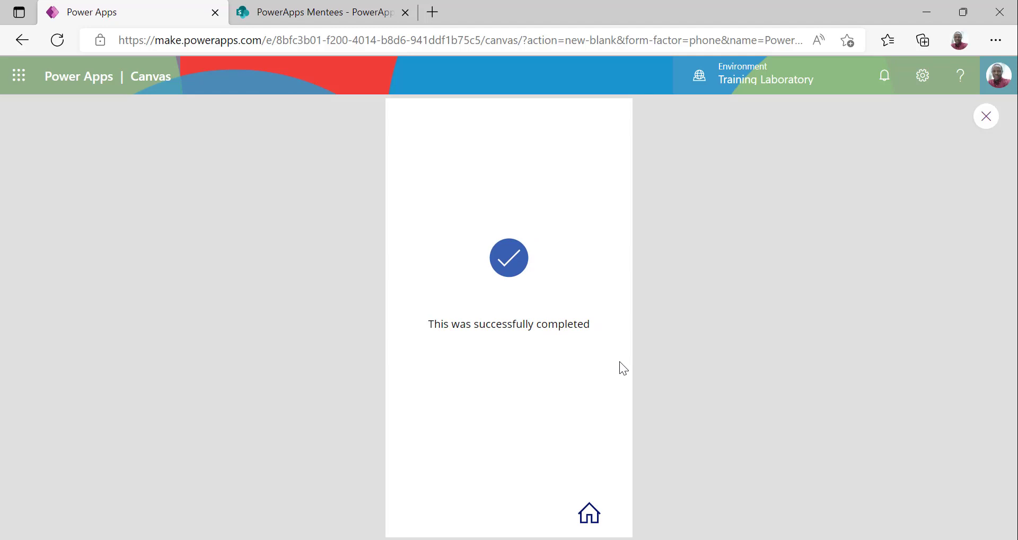
pyautogui.click(583, 513)
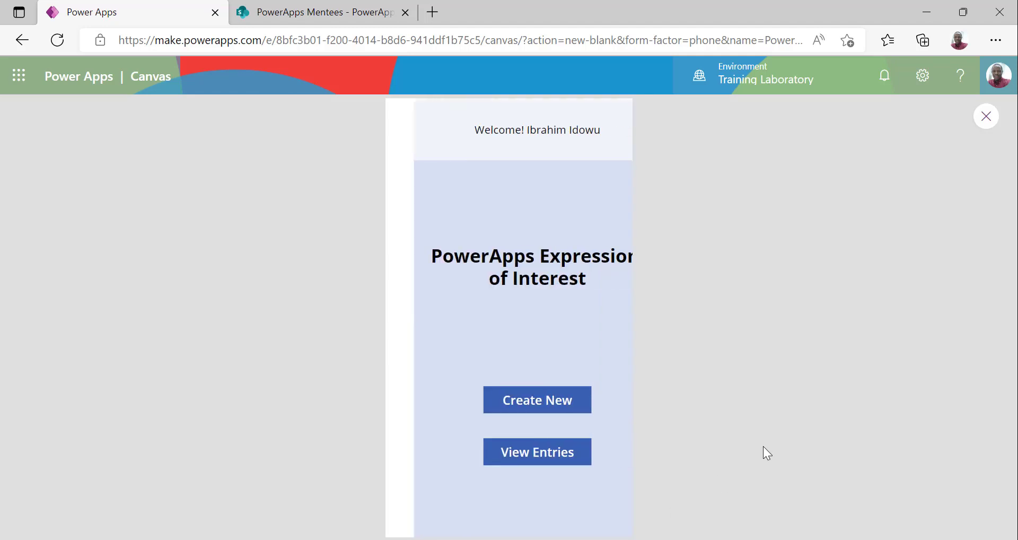
pyautogui.click(497, 407)
# Fill the entry form with title Mrs and a sample first name, last name, phone number and e-mail
pyautogui.click(469, 171)
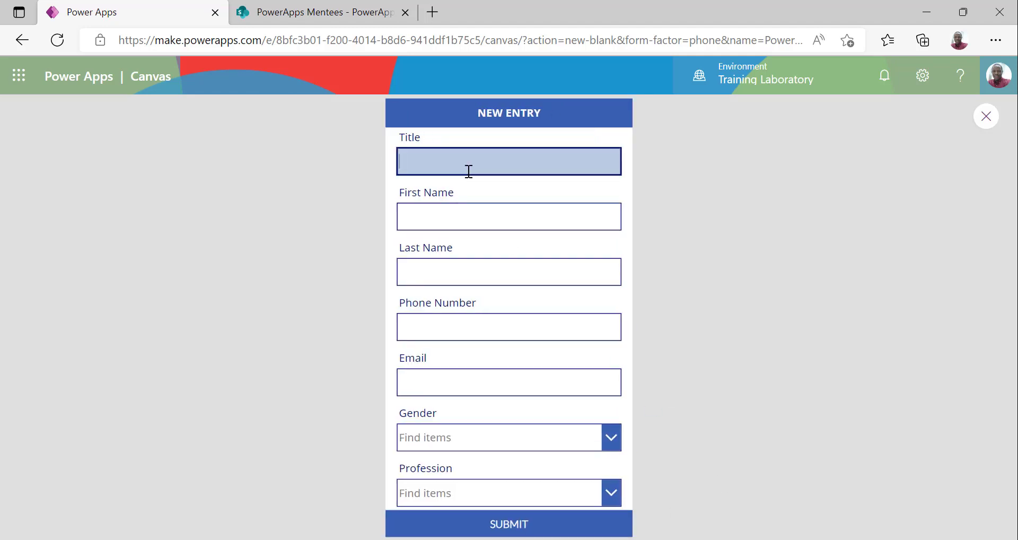
pyautogui.write('Dr')
pyautogui.press('BackSpace')
pyautogui.press('BackSpace')
pyautogui.write('Mrs')
pyautogui.press('Tab')
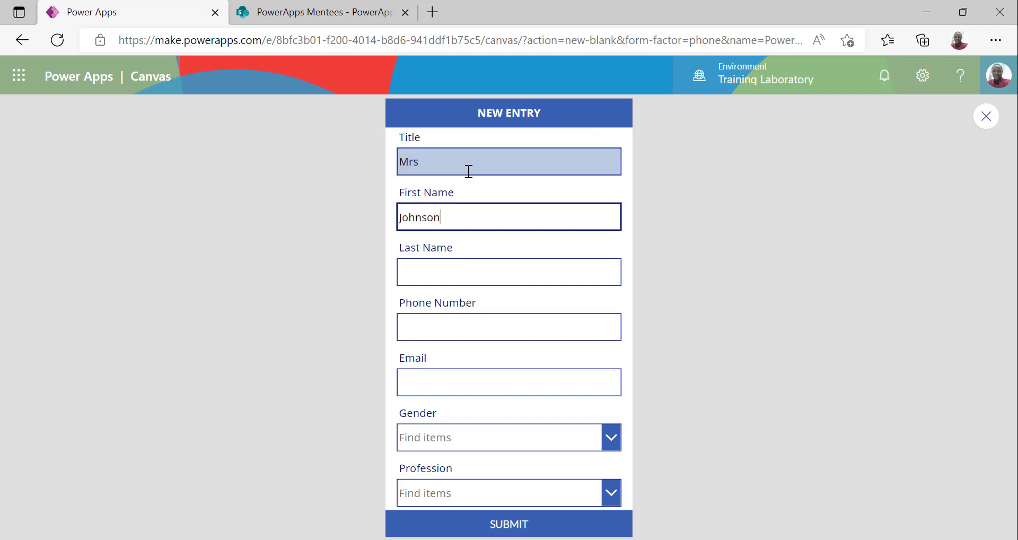
pyautogui.press('Tab')
pyautogui.press('Tab')
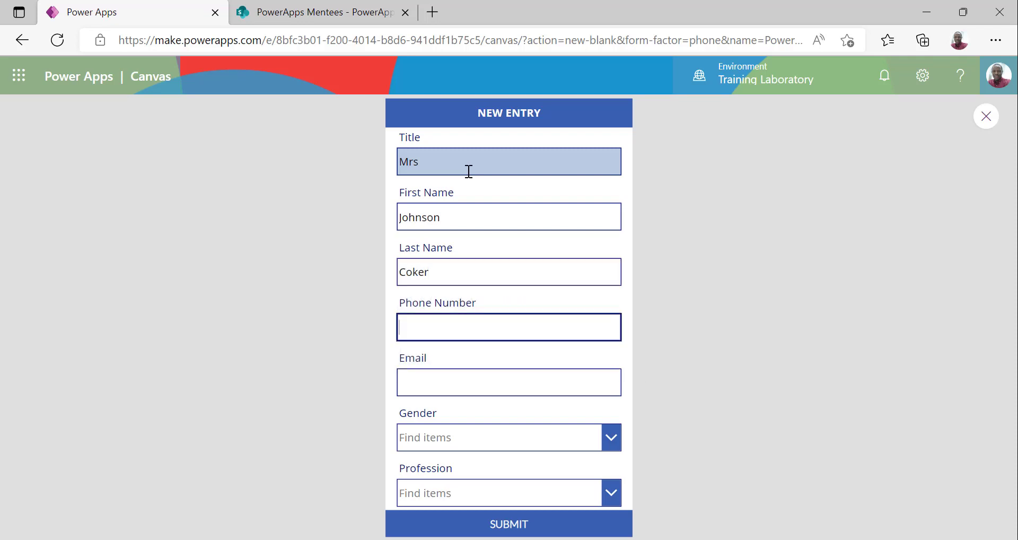
pyautogui.press('Tab')
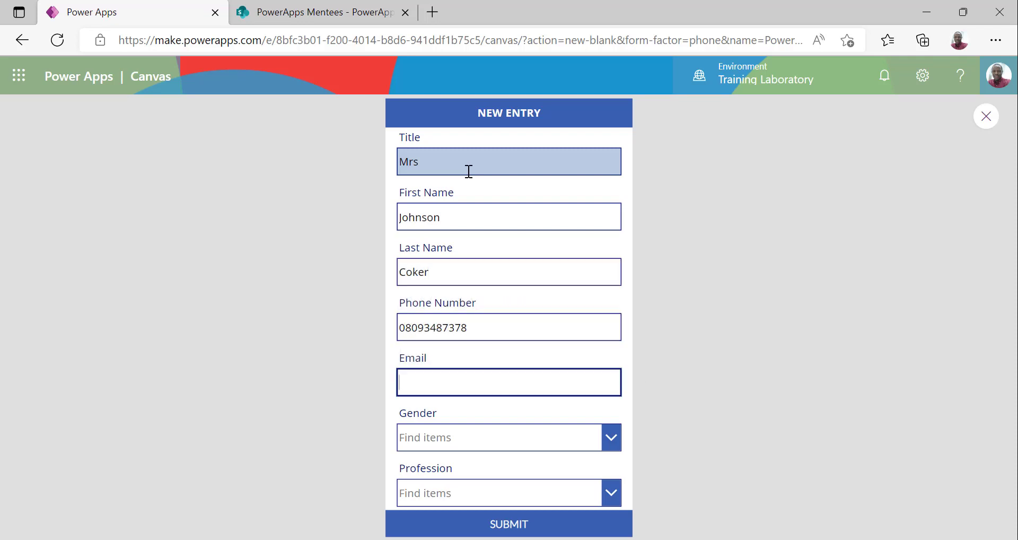
pyautogui.press('Tab')
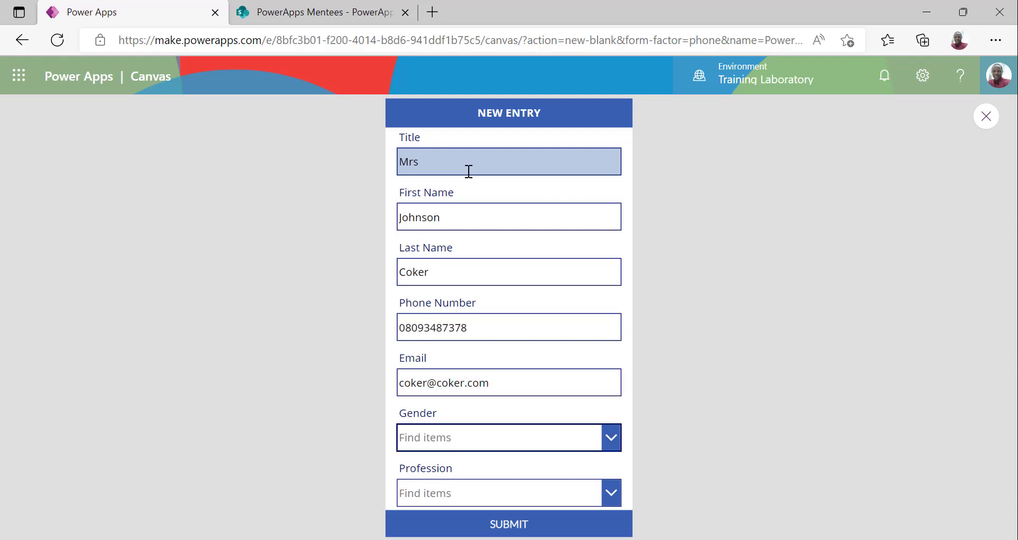
# Pick Female and IT, submit the entry, then go Home and open a blank new entry
pyautogui.click(494, 438)
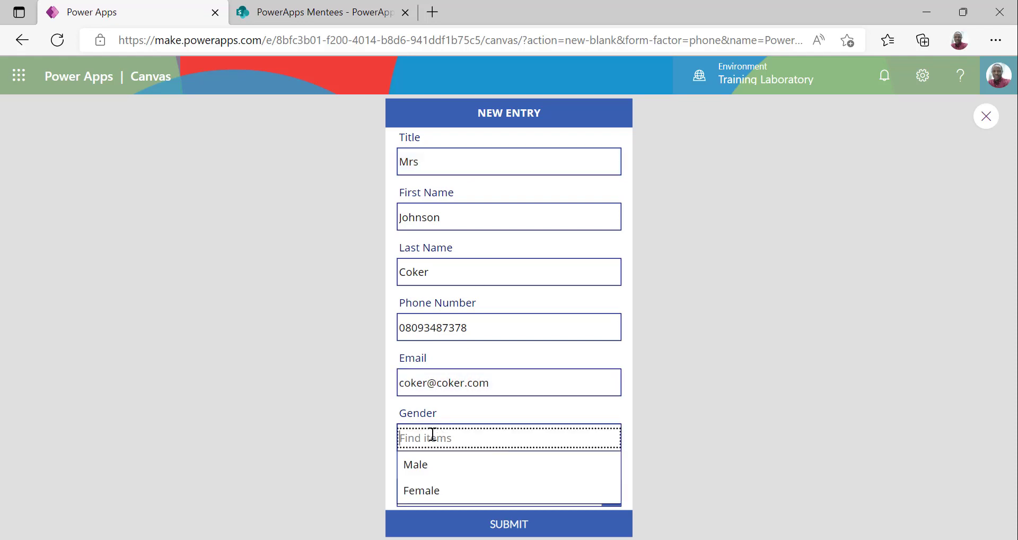
pyautogui.click(434, 490)
pyautogui.click(472, 488)
pyautogui.click(457, 469)
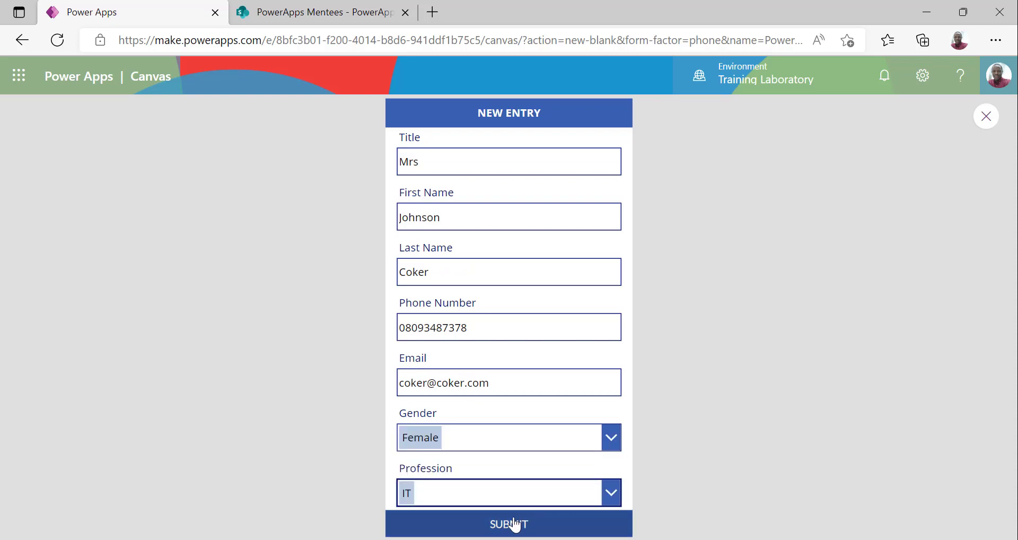
pyautogui.click(510, 524)
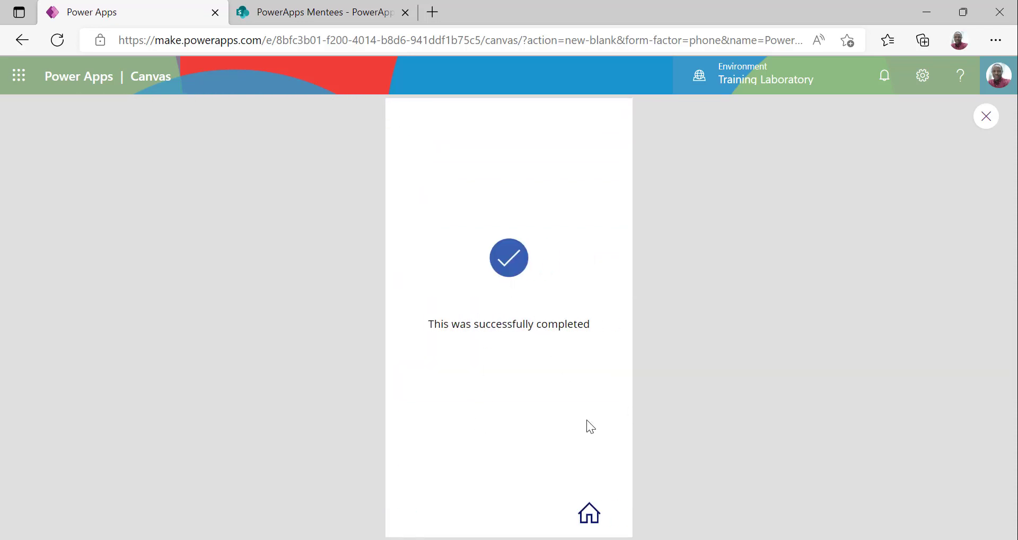
pyautogui.click(588, 512)
pyautogui.click(509, 399)
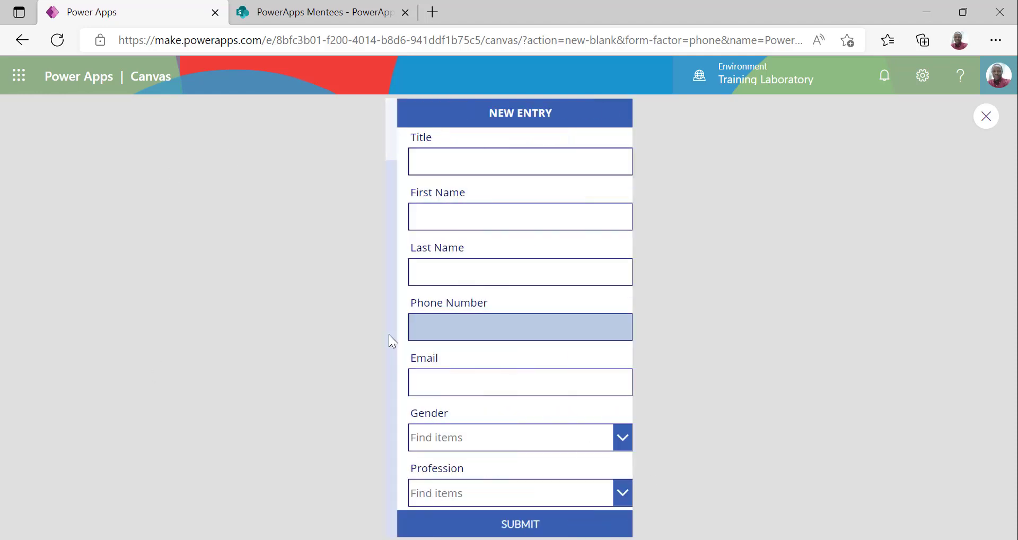